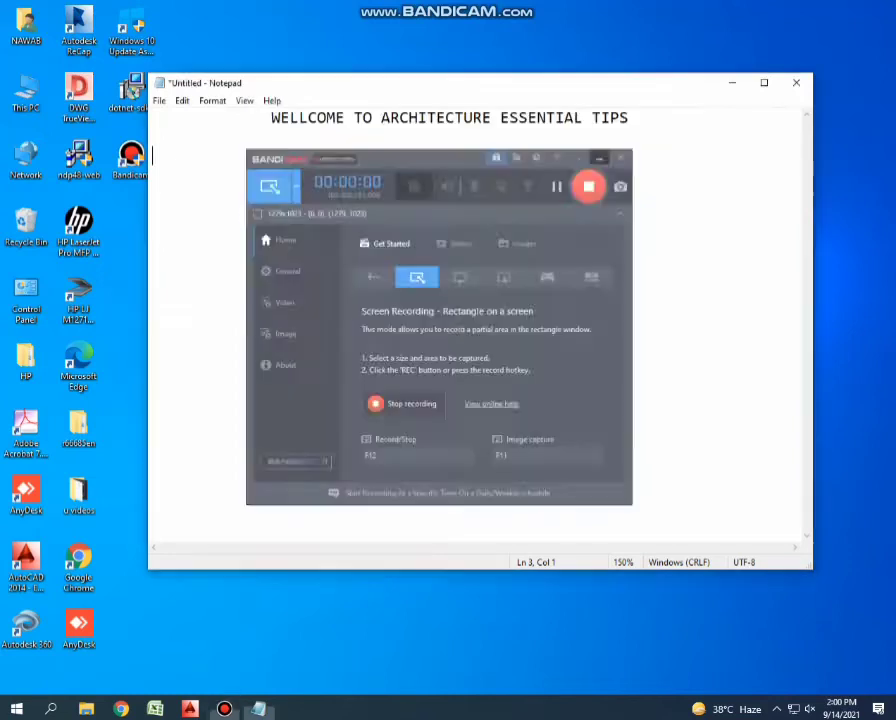
Type the 2D stair case plan intro and subscribe lines under the welcome title, then minimize Notepad.
drag(262, 117, 629, 117)
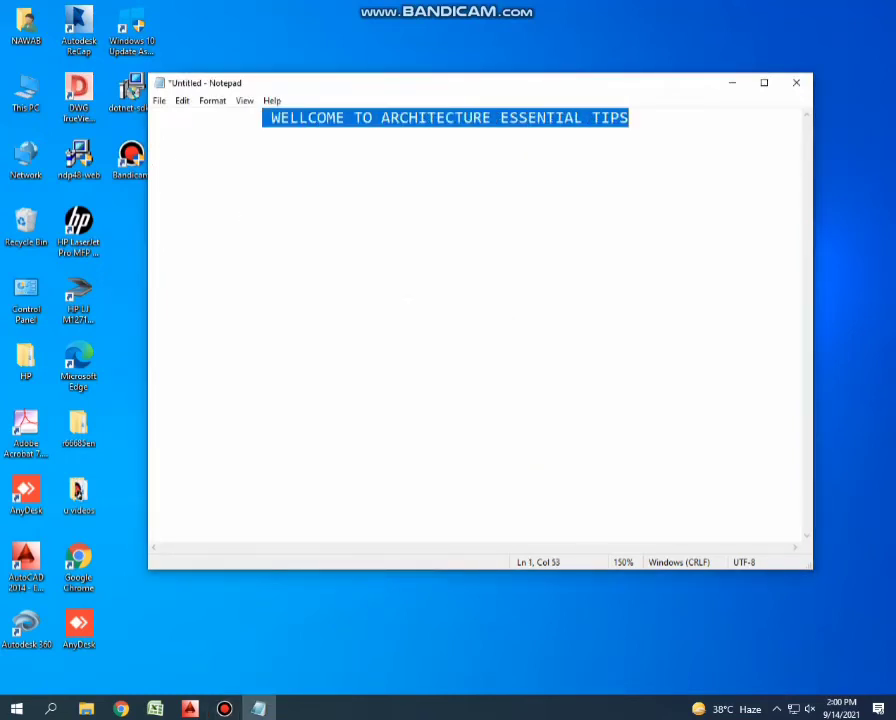
click(152, 155)
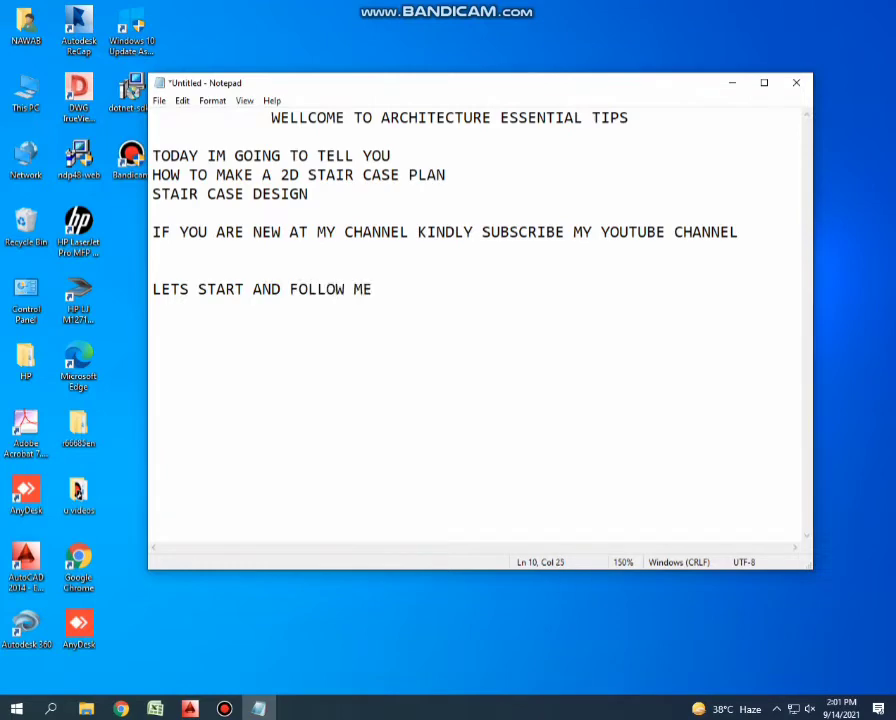
key(super+d)
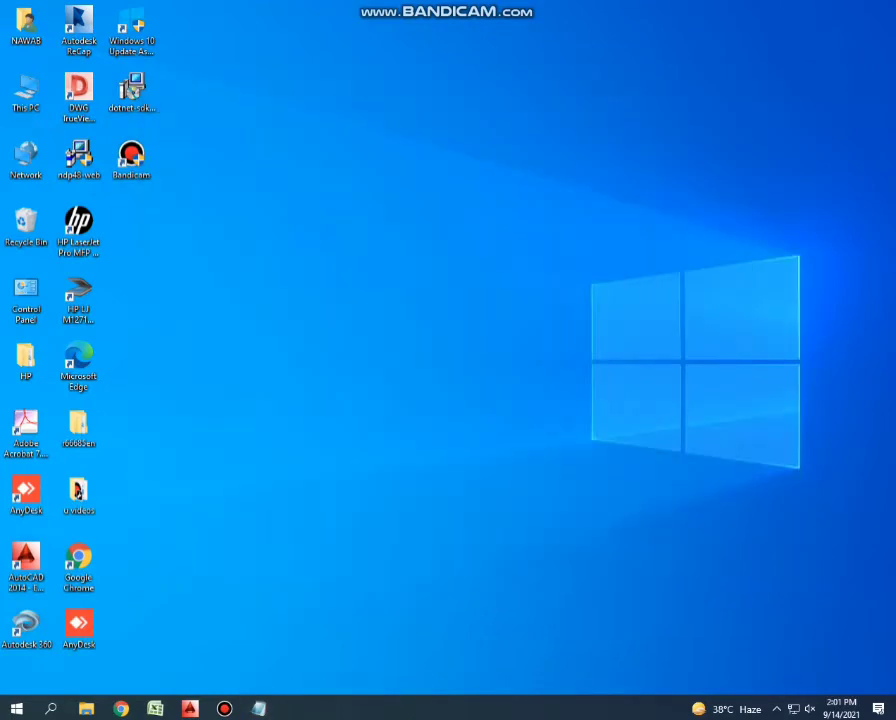
Back in AutoCAD, window-select the left and right black column blocks of the staircase.
key(super+d)
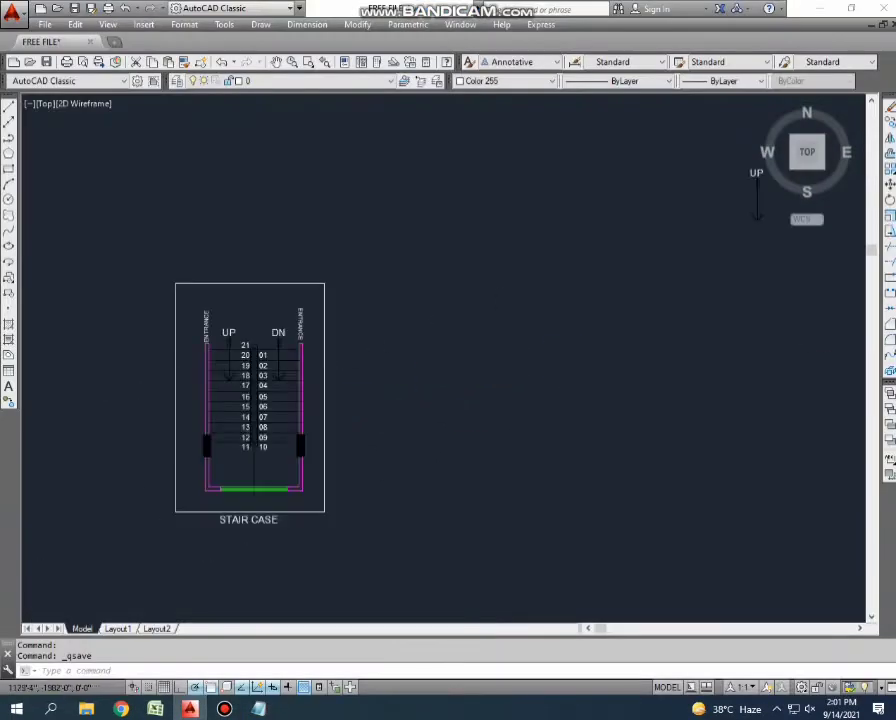
middle_drag(318, 353, 570, 266)
scroll(479, 305, up, 2)
middle_drag(286, 444, 258, 486)
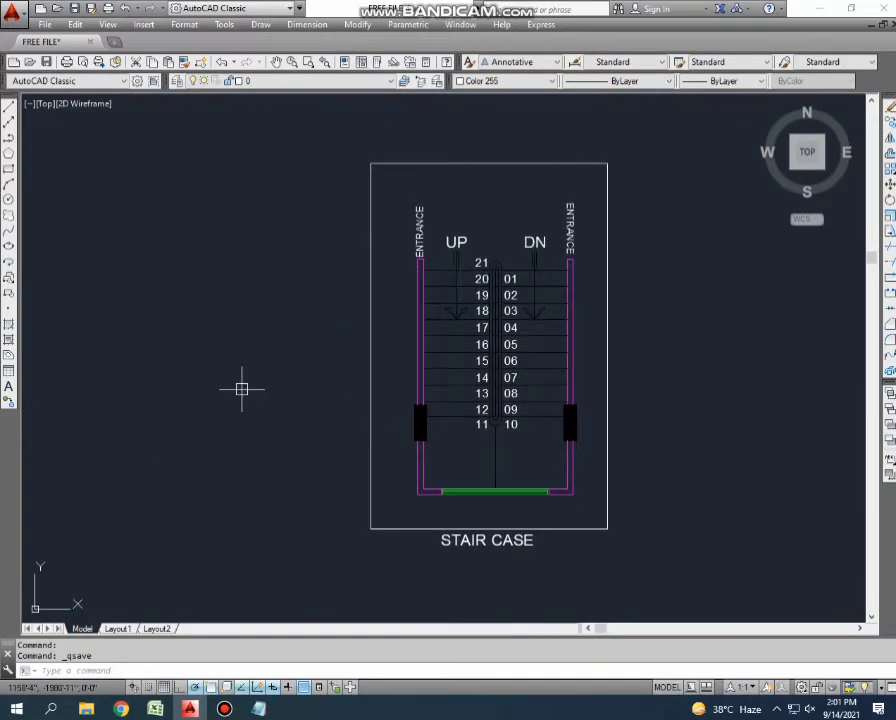
mouse_move(298, 363)
middle_down()
mouse_move(359, 343)
mouse_move(404, 376)
middle_up()
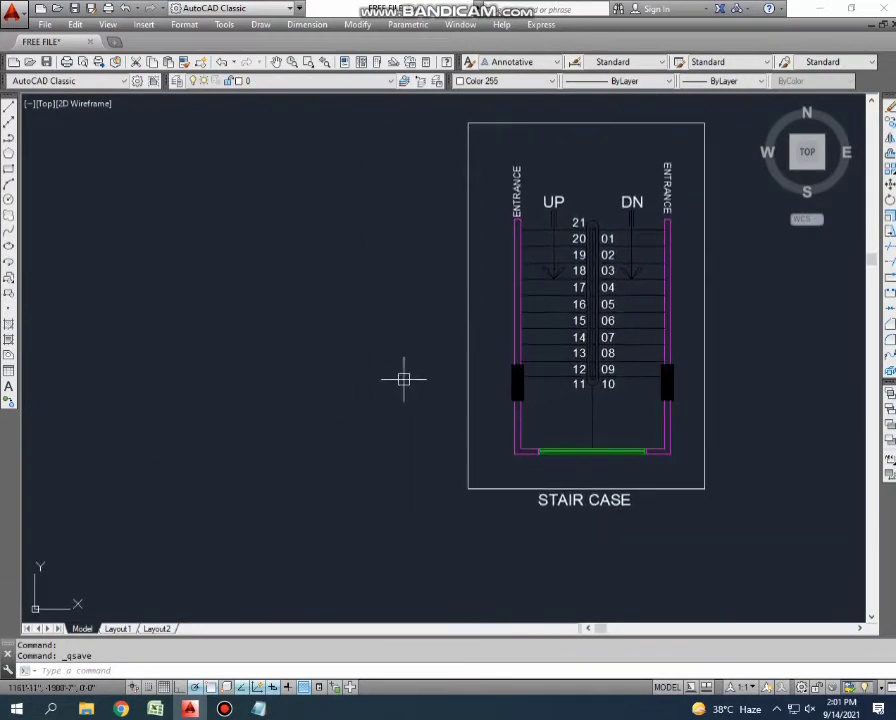
scroll(490, 372, up, 4)
click(503, 379)
key(Escape)
click(516, 372)
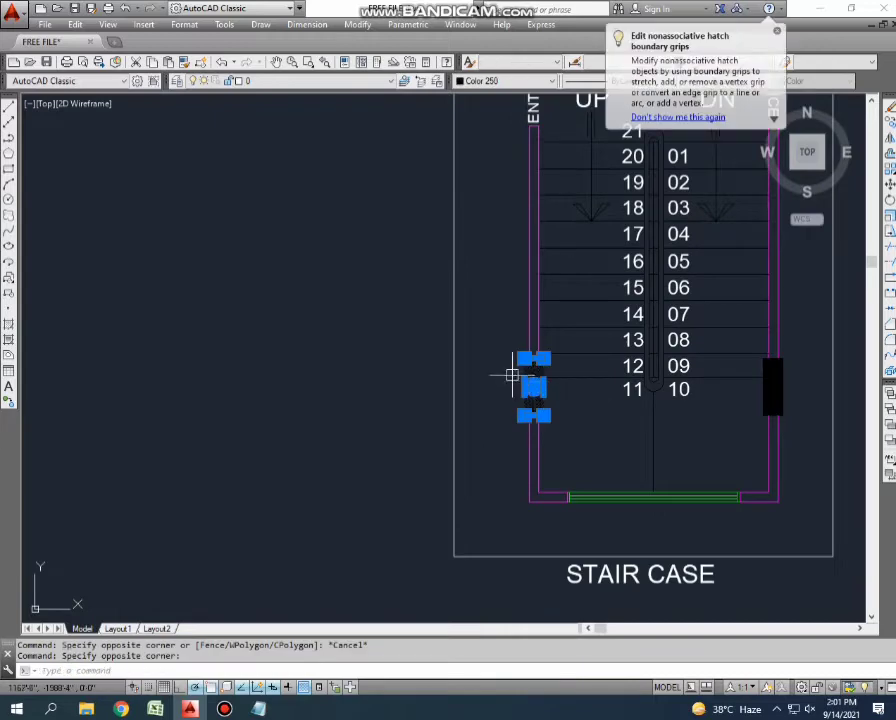
scroll(492, 354, up, 3)
click(491, 354)
click(611, 465)
middle_drag(611, 465, 462, 406)
middle_drag(714, 316, 658, 326)
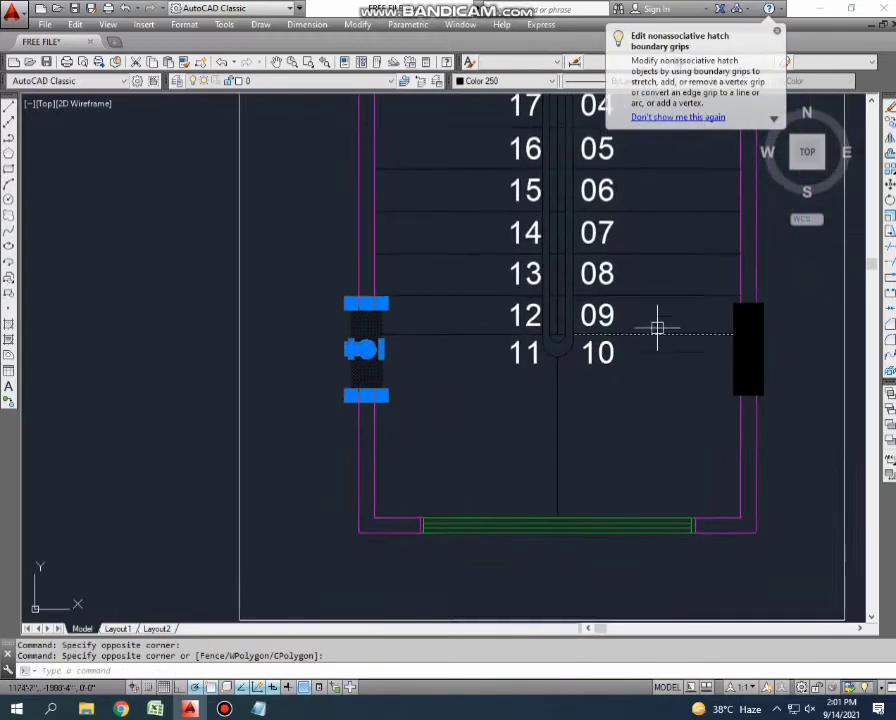
scroll(689, 279, up, 2)
click(706, 261)
click(846, 517)
scroll(766, 460, down, 4)
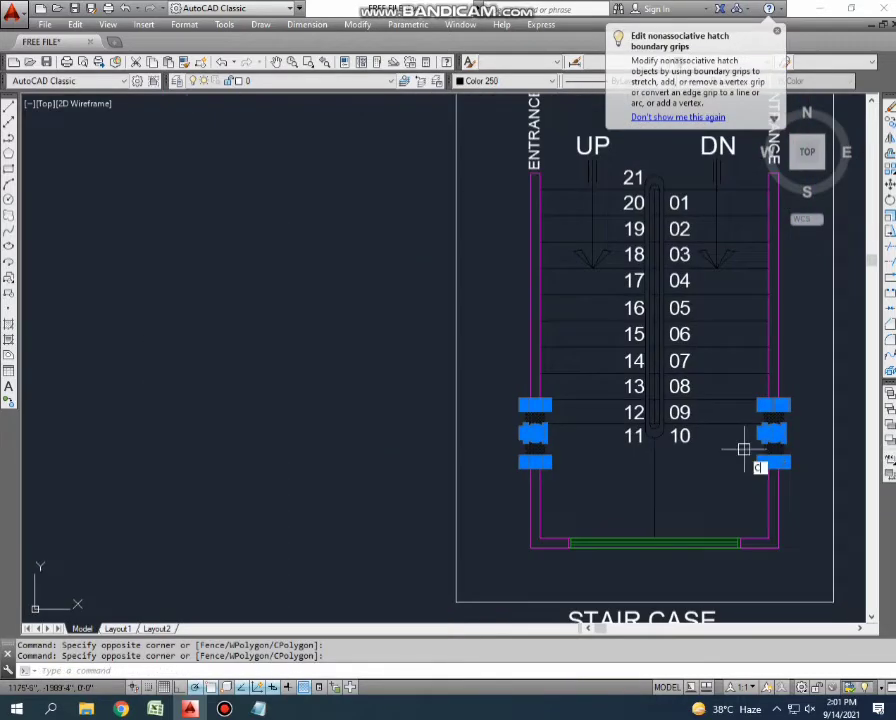
Copy the two column blocks into the empty area left of the staircase with Ortho on.
text(co)
key(Return)
click(657, 486)
scroll(657, 486, down, 3)
middle_drag(318, 506, 444, 464)
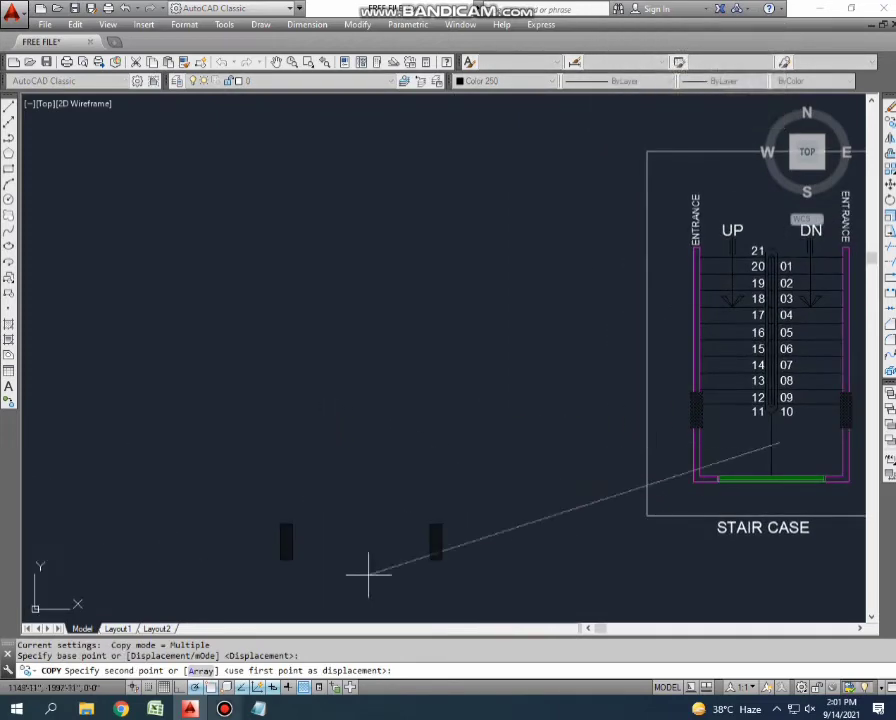
key(F8)
click(328, 445)
key(Escape)
click(604, 414)
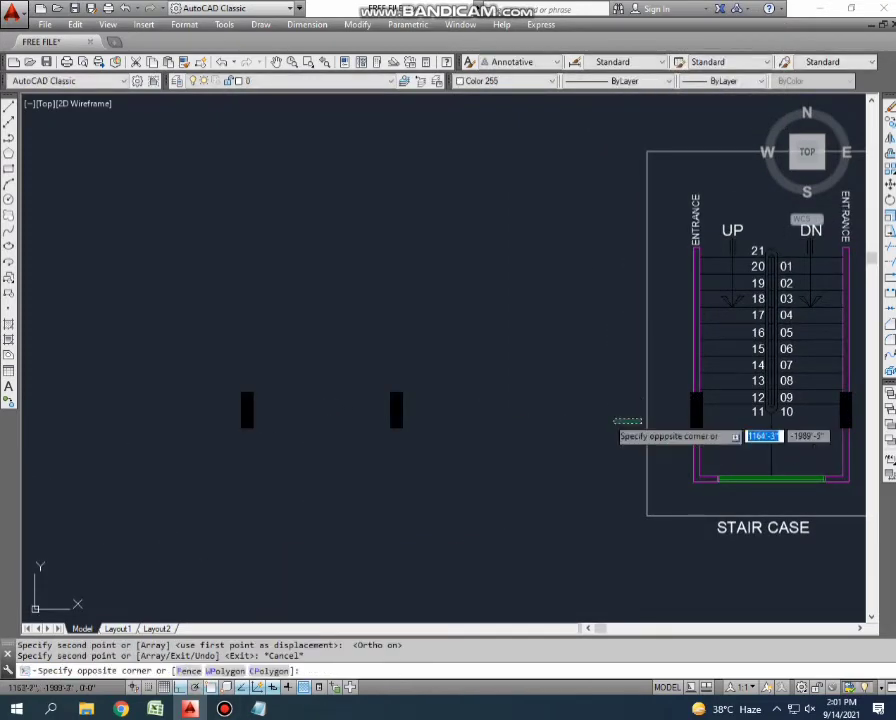
Copy the staircase's outer frame rectangle so it surrounds the two copied columns.
click(650, 404)
click(620, 395)
scroll(600, 390, down, 2)
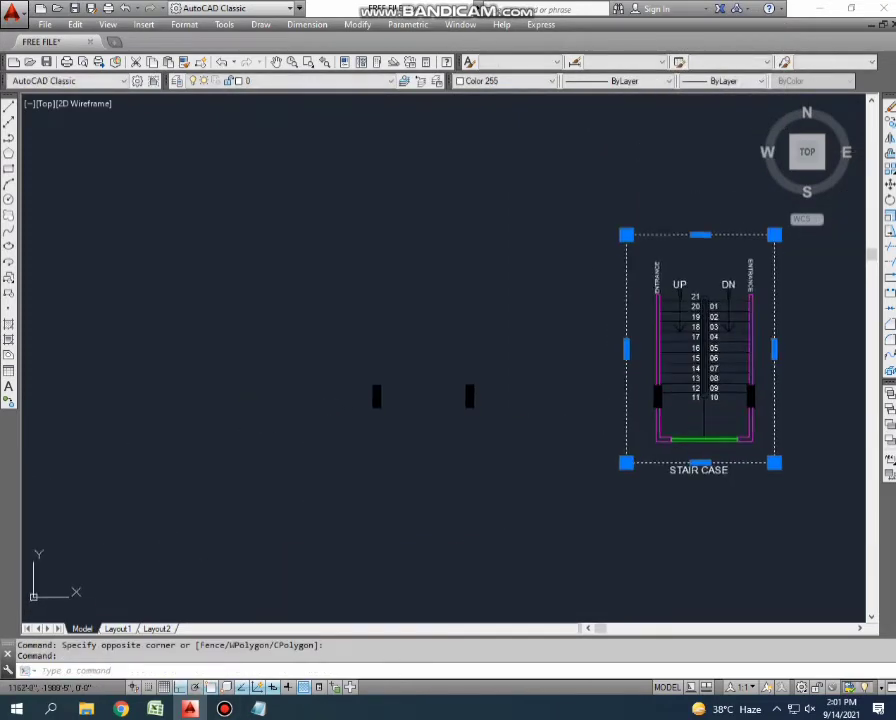
key(Escape)
click(568, 392)
middle_drag(568, 392, 572, 380)
text(co)
key(Return)
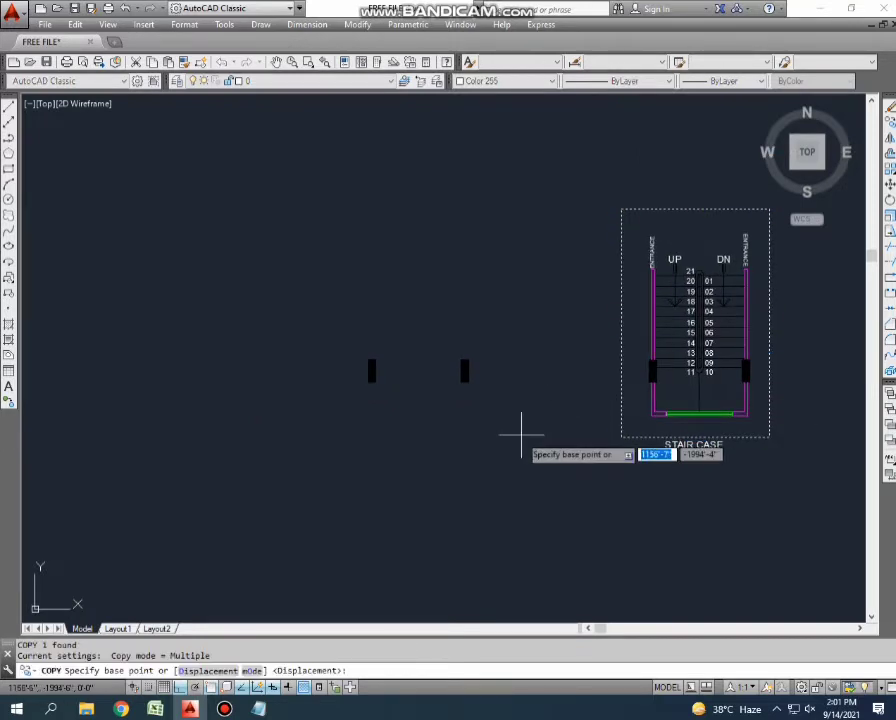
click(520, 436)
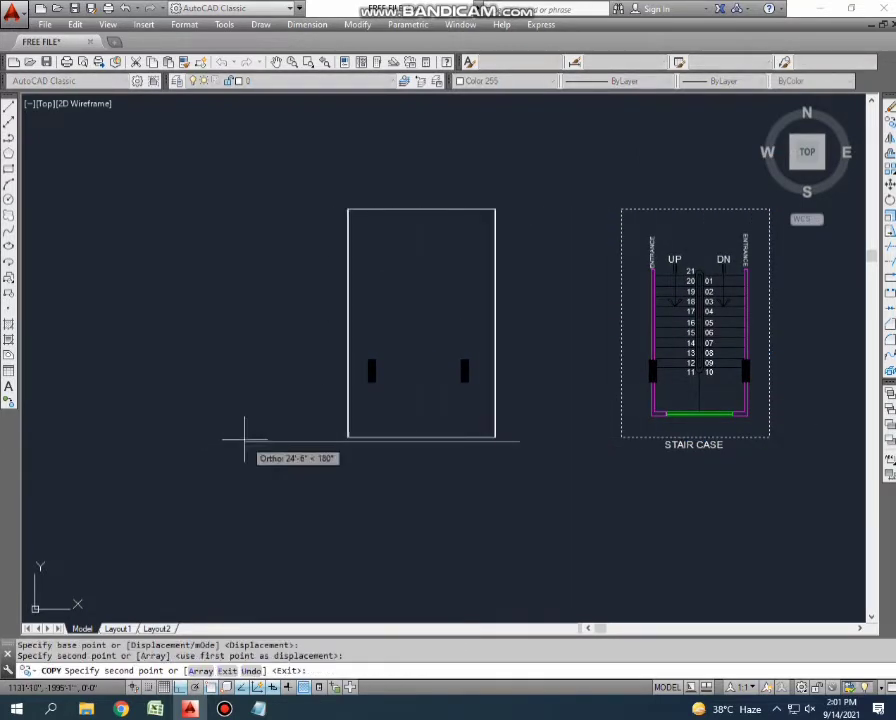
key(Escape)
click(510, 195)
Try moving the new frame rectangle twice, cancelling both moves, and switch to Notepad.
click(348, 464)
text(m)
key(Return)
click(427, 498)
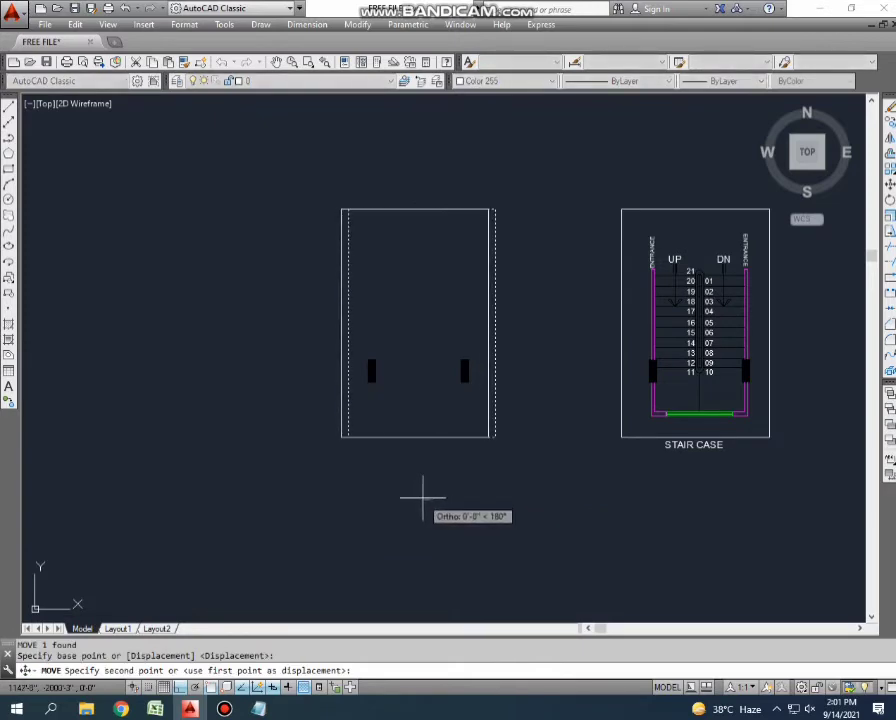
key(Escape)
scroll(456, 394, up, 2)
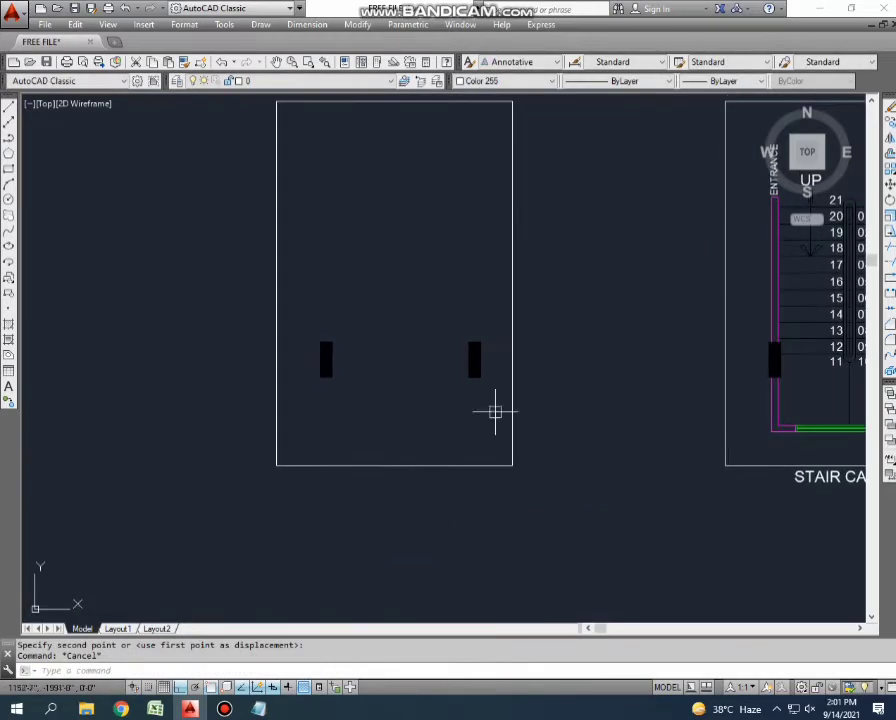
drag(495, 413, 494, 426)
text(m)
key(Return)
click(464, 540)
key(Escape)
scroll(405, 432, down, 2)
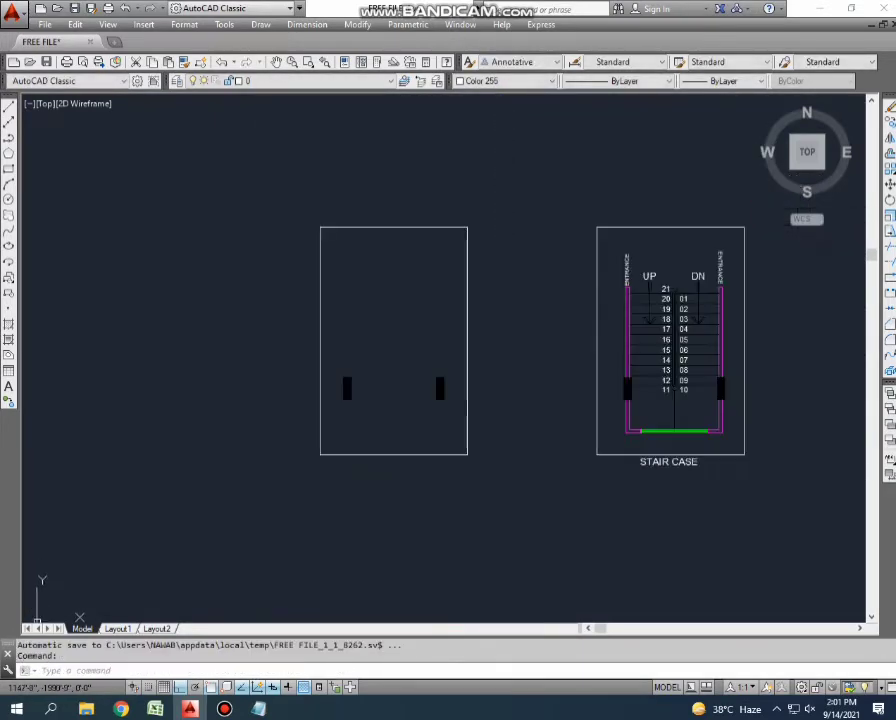
key(Escape)
key(Escape)
scroll(408, 412, up, 2)
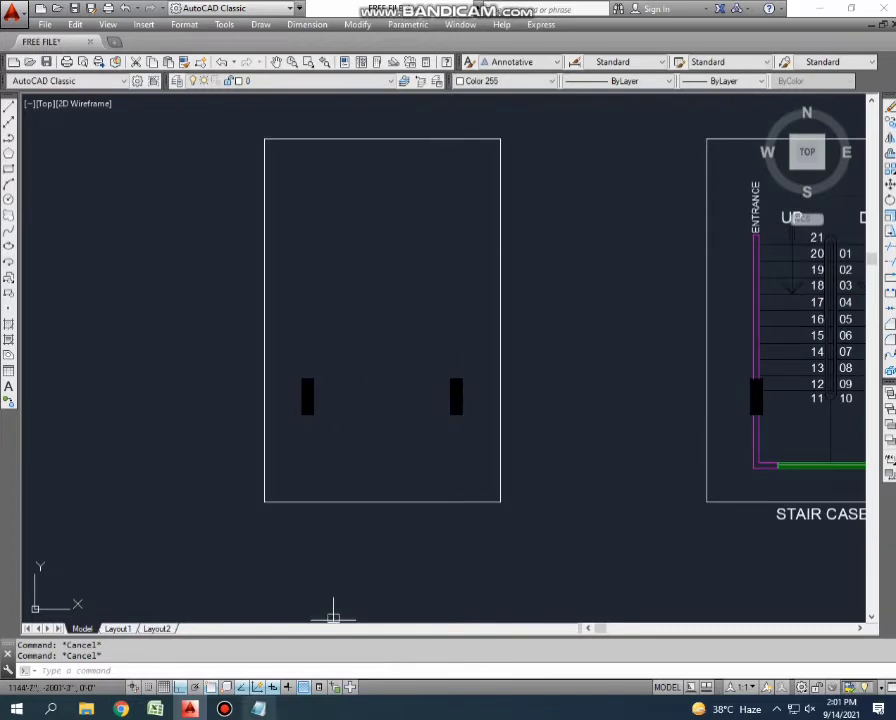
key(alt+Tab)
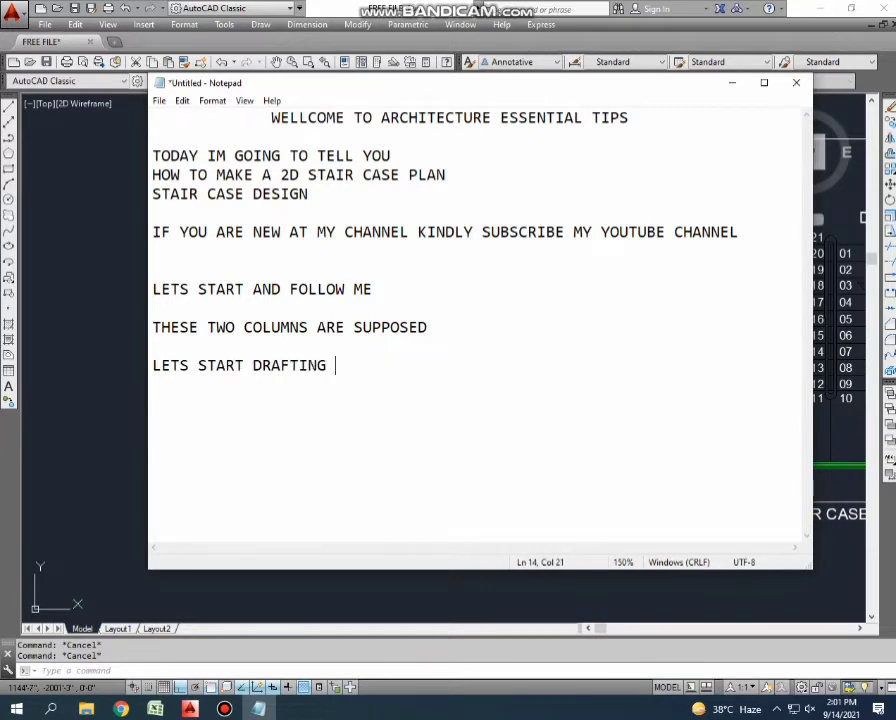
Add the lines 'THESE TWO COLUMNS ARE SUPPOSED' and 'LETS START DRAFTING' to the note.
scroll(334, 370, down, 2)
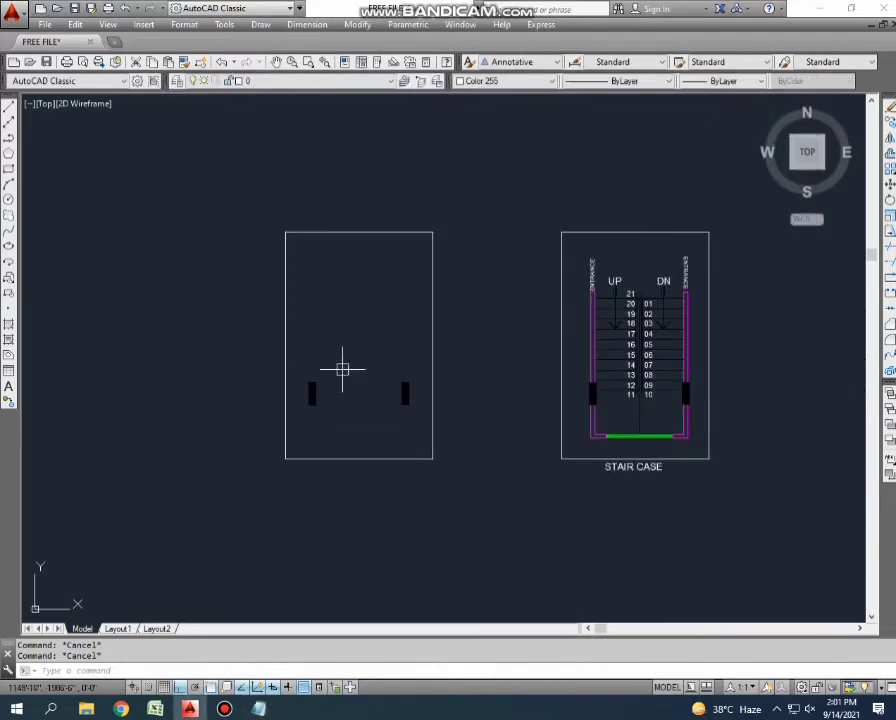
Draw a vertical line rising from the top of the copied column block.
text(l)
key(Return)
scroll(345, 385, up, 2)
scroll(434, 368, up, 4)
click(444, 398)
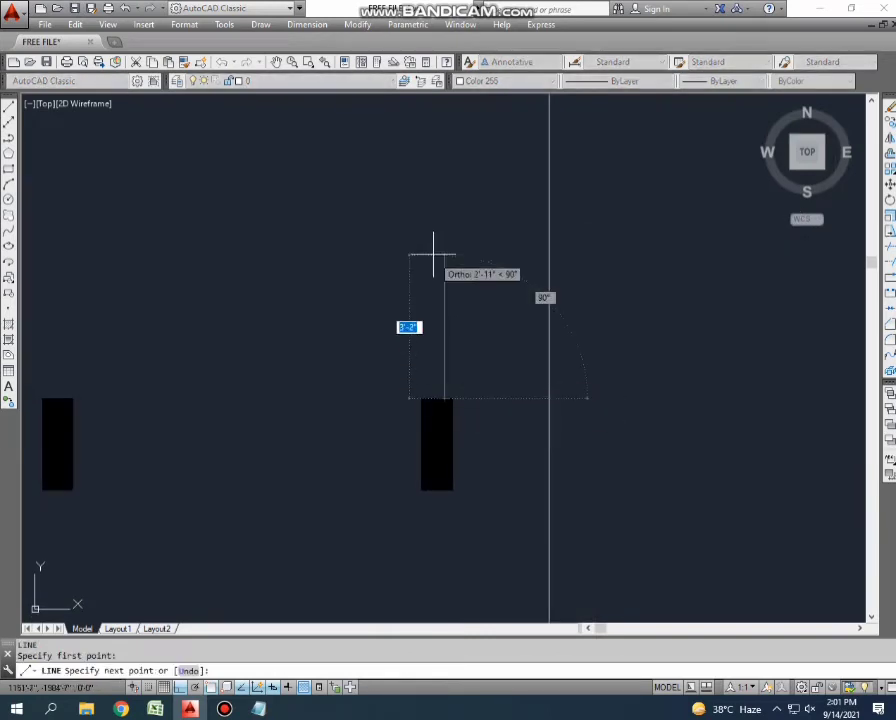
scroll(430, 240, down, 3)
click(426, 238)
scroll(426, 238, up, 1)
key(Escape)
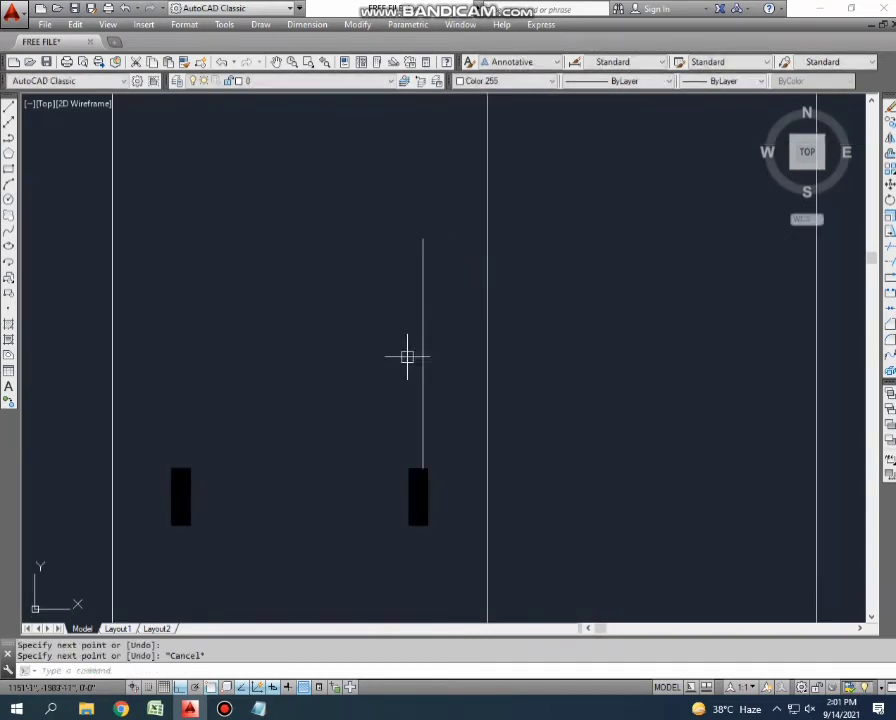
middle_drag(407, 357, 402, 324)
Offset the vertical line by 1 to the left to form a parallel pair.
text(o)
key(Return)
text(1)
key(Return)
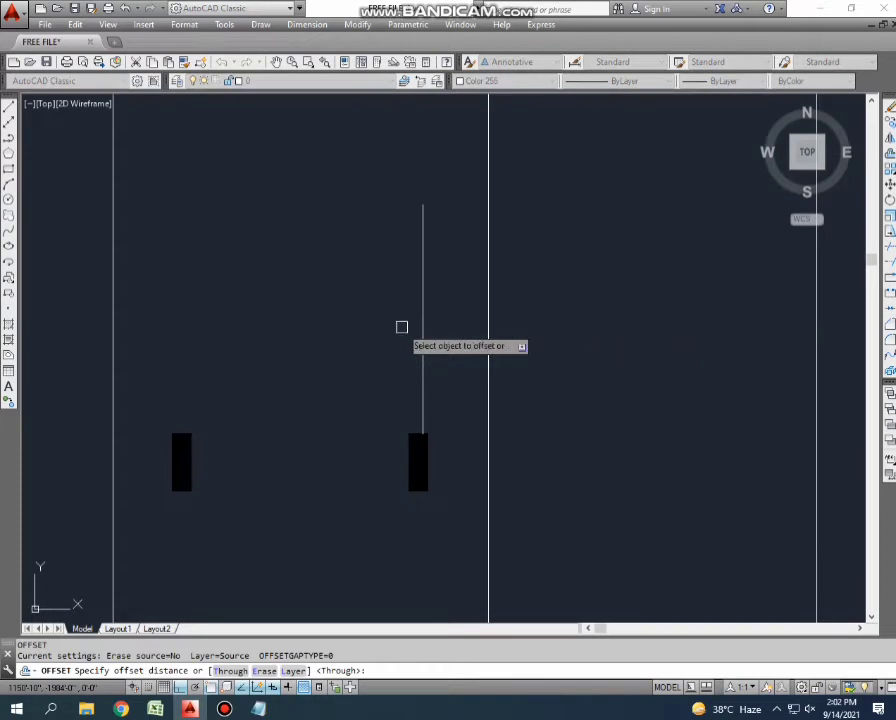
click(420, 344)
scroll(420, 344, up, 2)
click(398, 346)
key(Escape)
scroll(408, 346, down, 4)
scroll(408, 346, up, 5)
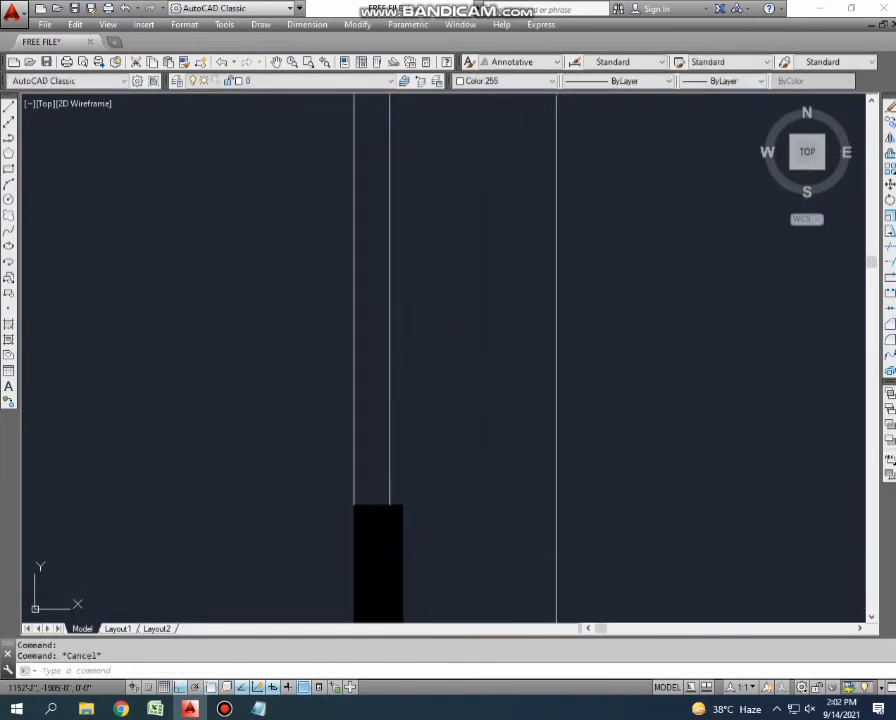
scroll(380, 400, down, 2)
Select the two parallel lines and start a move, then cancel it.
click(344, 314)
scroll(394, 394, up, 2)
text(m)
key(Return)
click(389, 384)
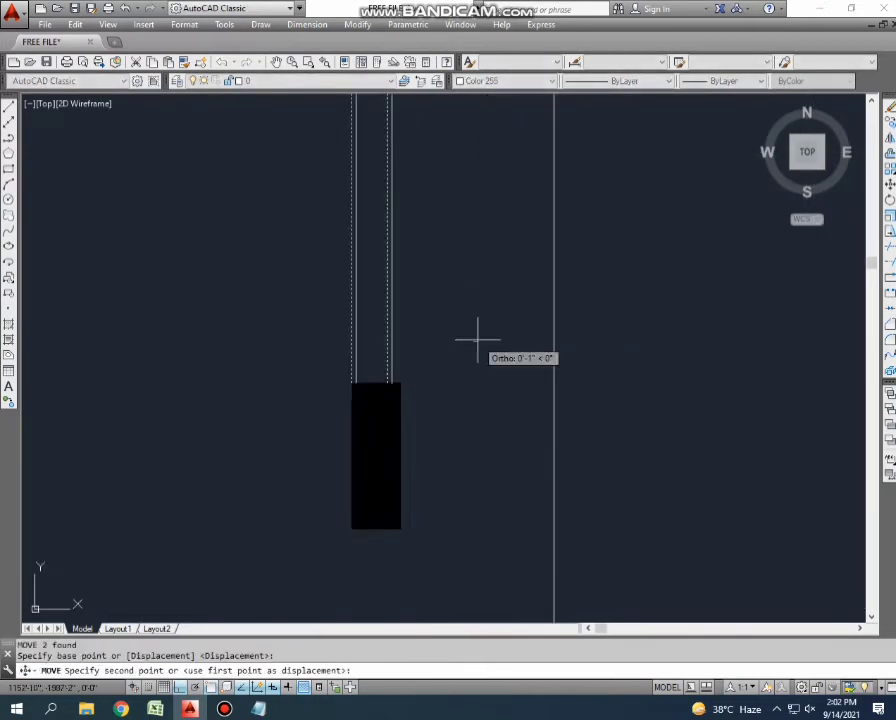
key(Escape)
key(Escape)
scroll(450, 310, down, 3)
Mirror the parallel line pair across a vertical axis, keeping the originals.
click(420, 300)
click(408, 310)
scroll(372, 368, up, 2)
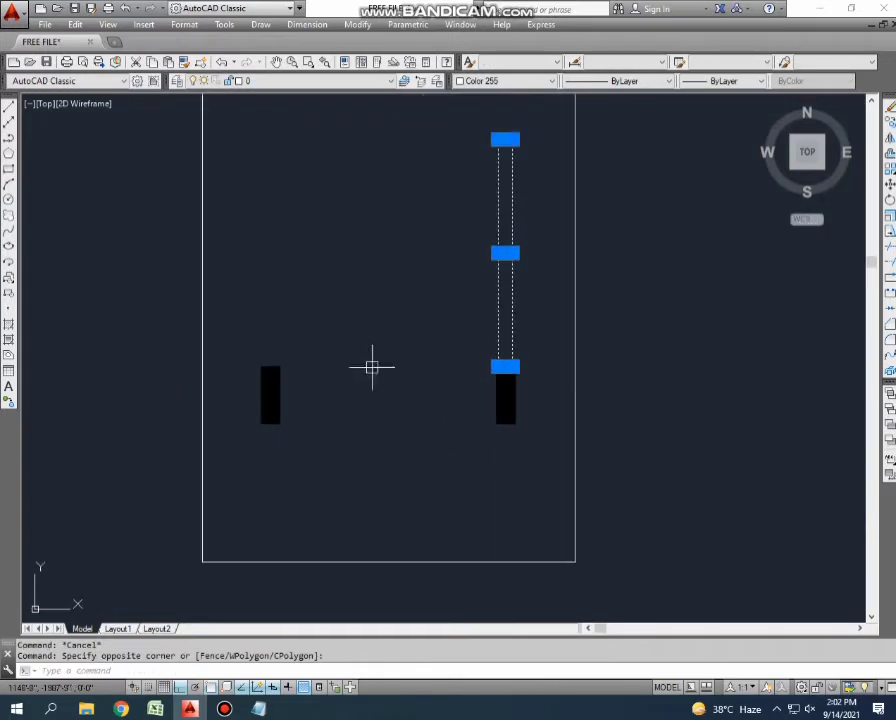
text(i)
key(Return)
click(388, 368)
click(386, 412)
key(Return)
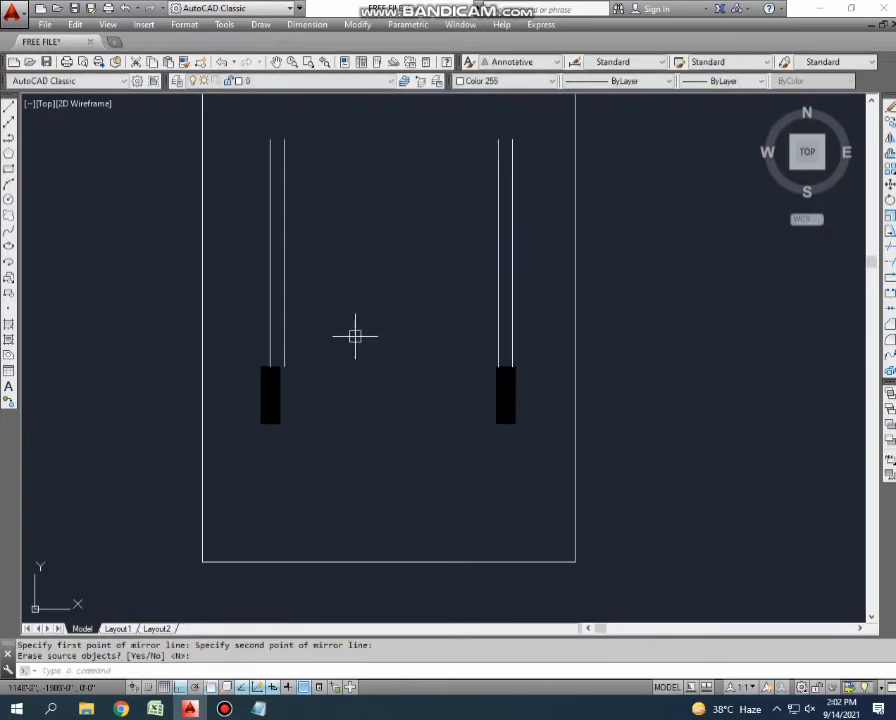
scroll(250, 325, up, 2)
Move the mirrored left line pair onto the left column block.
click(306, 412)
text(m)
key(Return)
scroll(434, 416, up, 2)
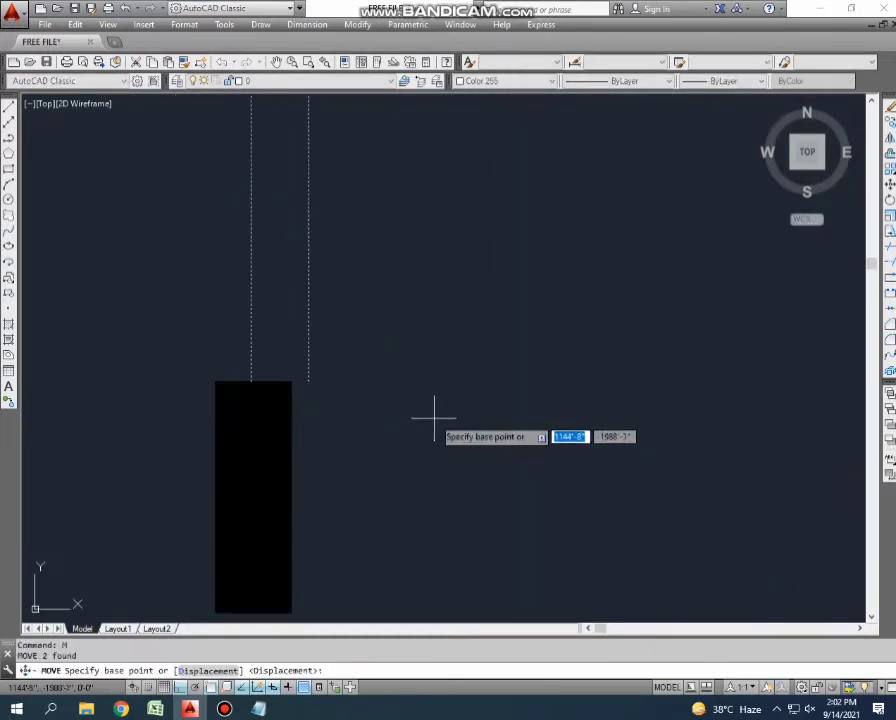
click(432, 414)
click(410, 412)
scroll(406, 408, down, 2)
key(Escape)
Reselect the moved left lines and start another move, then cancel it.
click(360, 310)
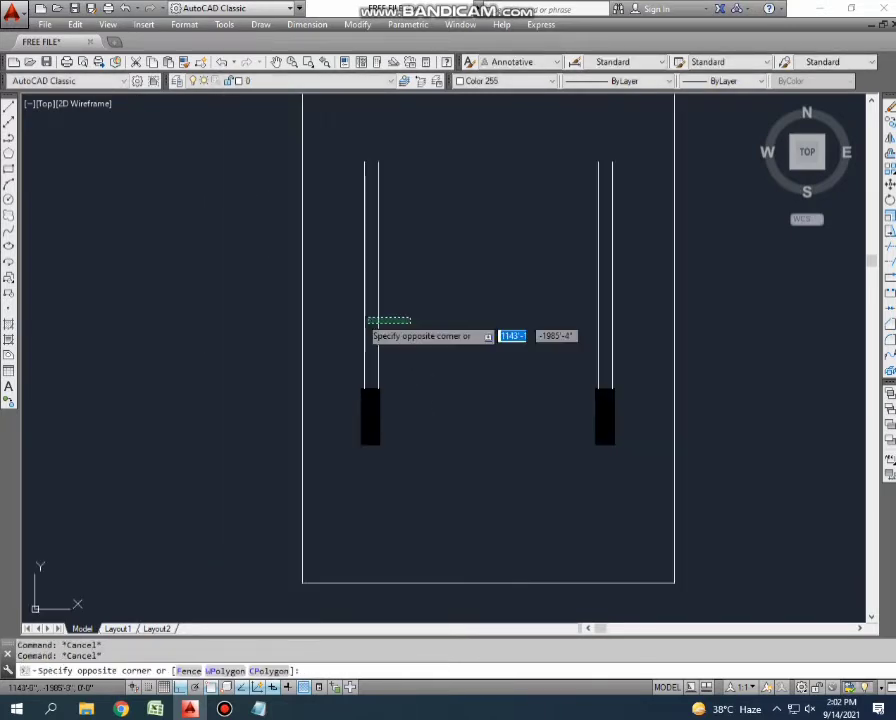
click(380, 340)
scroll(372, 356, up, 2)
text(m)
key(Return)
click(456, 374)
scroll(440, 374, down, 2)
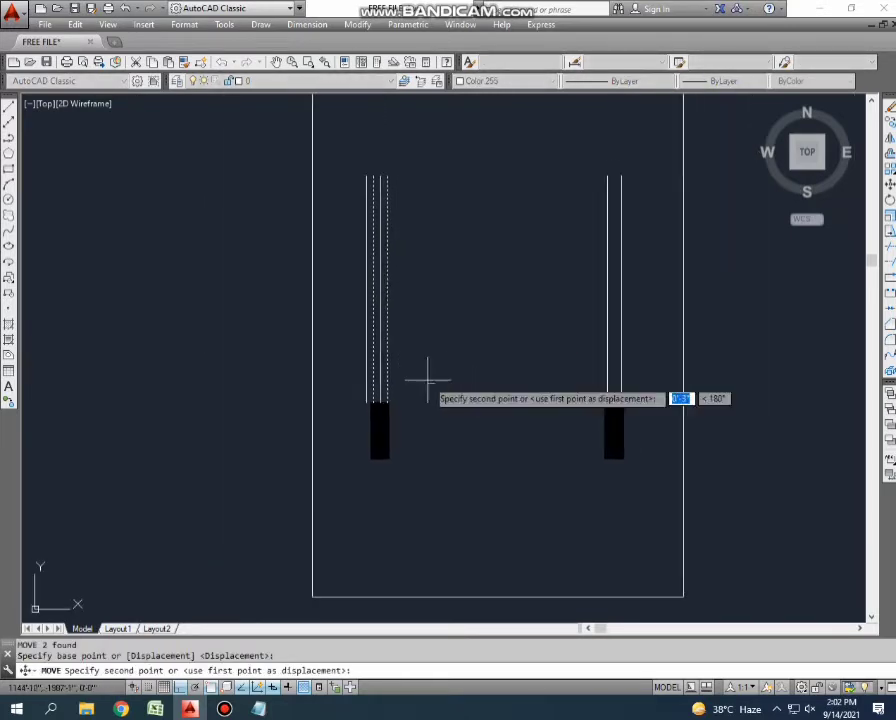
key(Escape)
scroll(437, 377, down, 2)
key(Escape)
key(Escape)
Pan to frame both plans and begin a new line with L.
middle_drag(474, 434, 460, 414)
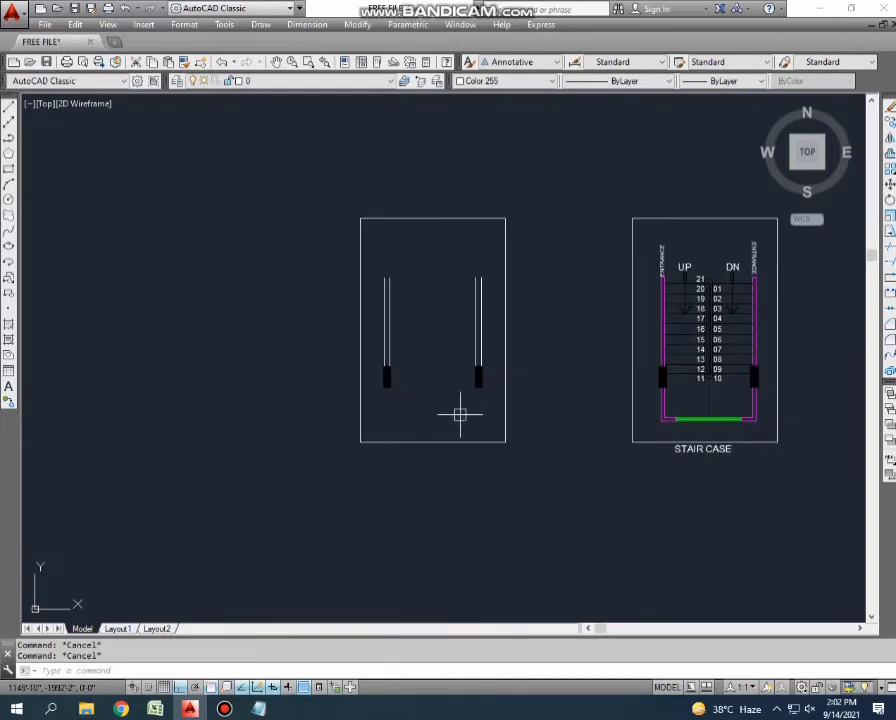
scroll(462, 408, up, 2)
text(l)
key(Return)
scroll(480, 368, up, 2)
Try several start points for a line at the right wall block, cancelling each attempt.
click(488, 366)
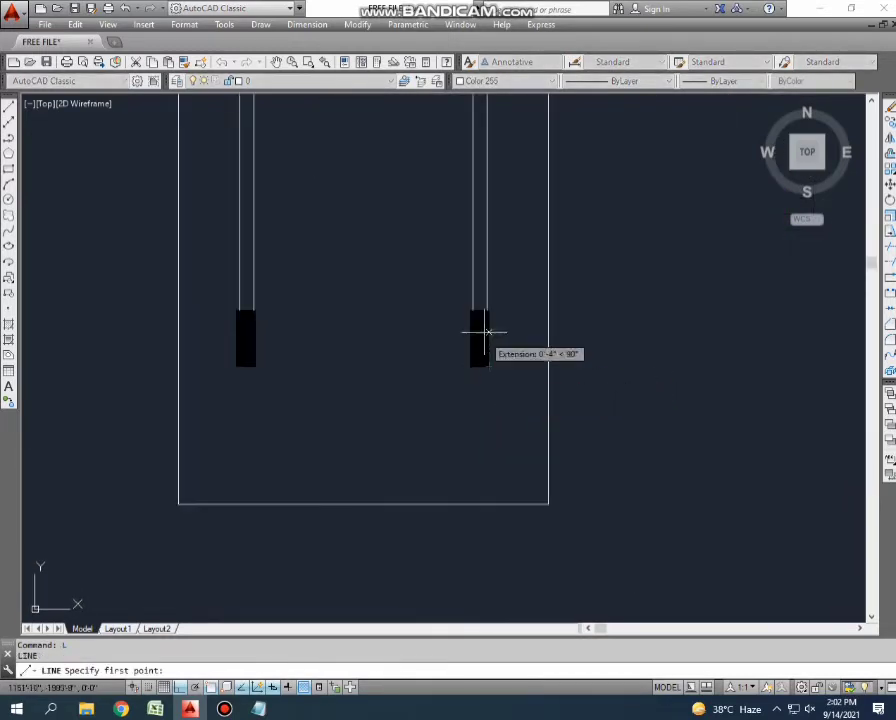
key(Escape)
key(Return)
click(486, 314)
key(Escape)
key(Return)
scroll(486, 314, up, 2)
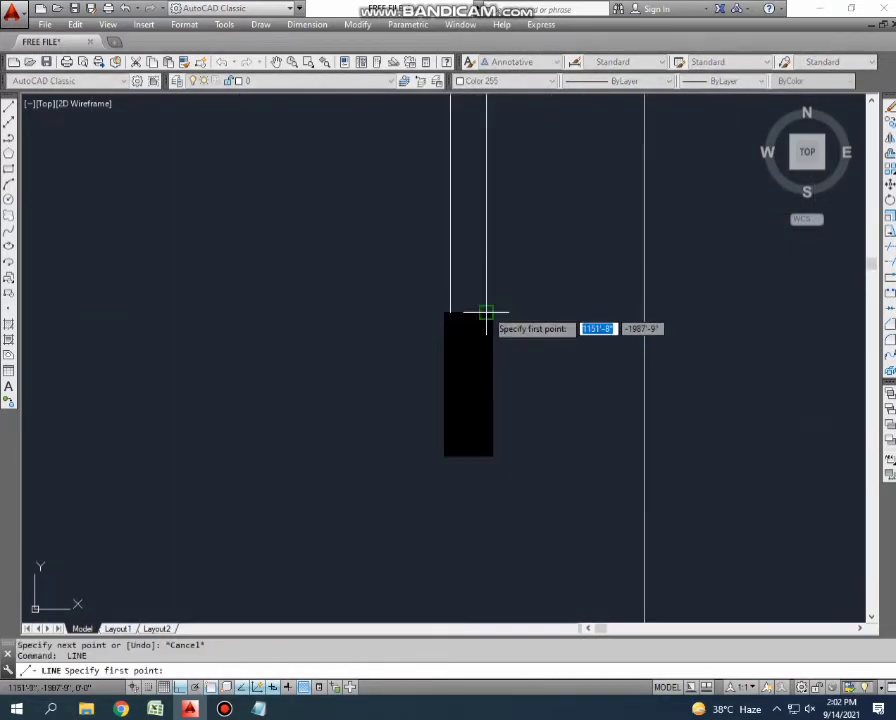
scroll(486, 316, down, 2)
click(486, 337)
key(Escape)
key(Return)
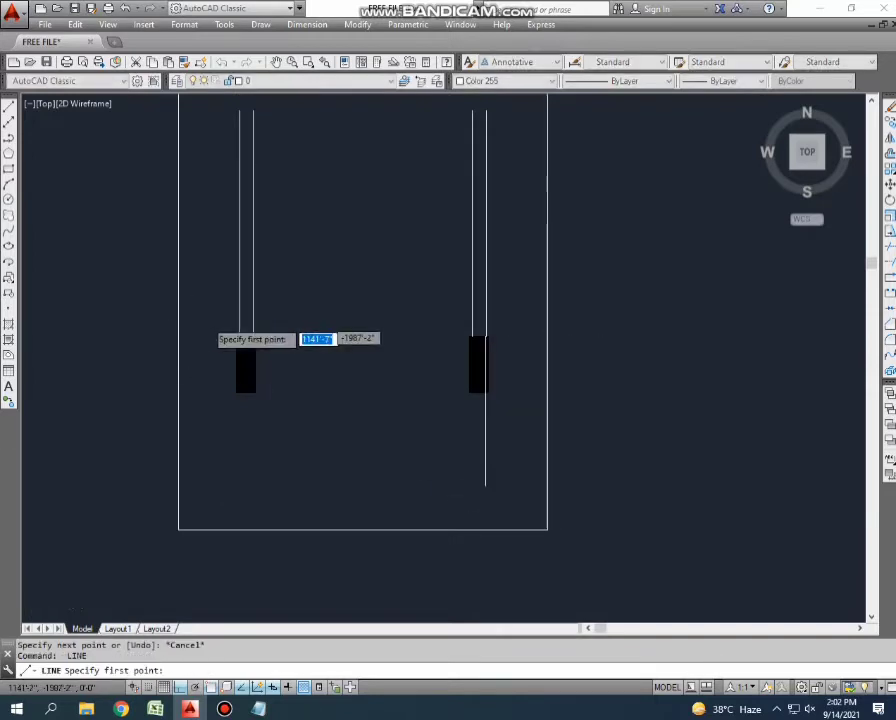
Draw a horizontal line across the bottom of the room between the side walls.
scroll(208, 322, up, 3)
click(338, 381)
scroll(338, 381, down, 2)
middle_drag(338, 381, 300, 340)
scroll(660, 520, up, 2)
key(Escape)
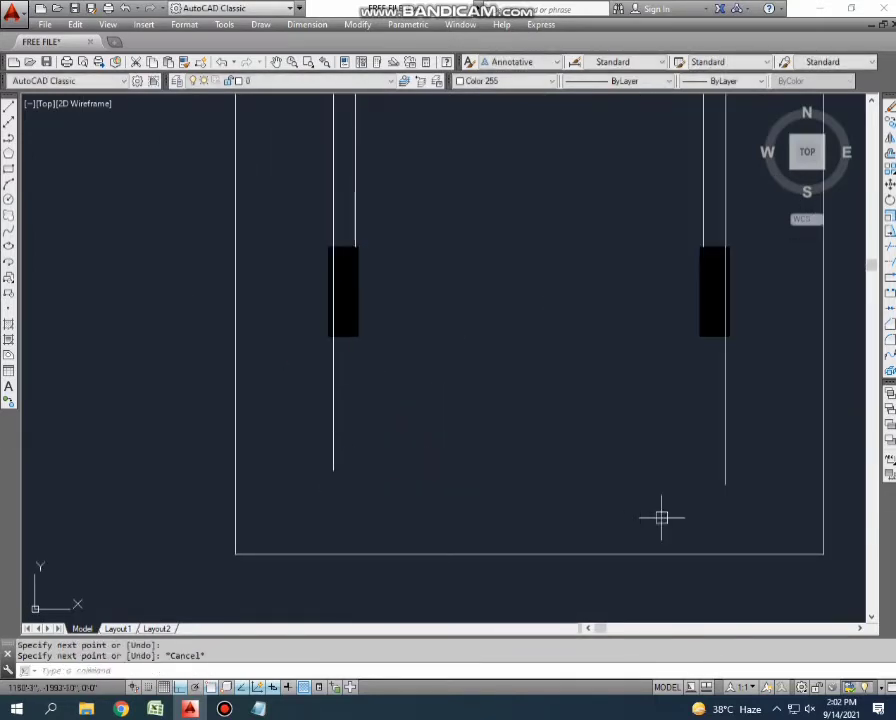
key(Return)
click(726, 485)
scroll(726, 485, down, 2)
click(310, 490)
key(Escape)
Extend the horizontal line left to the outer border with EXTEND.
text(ex)
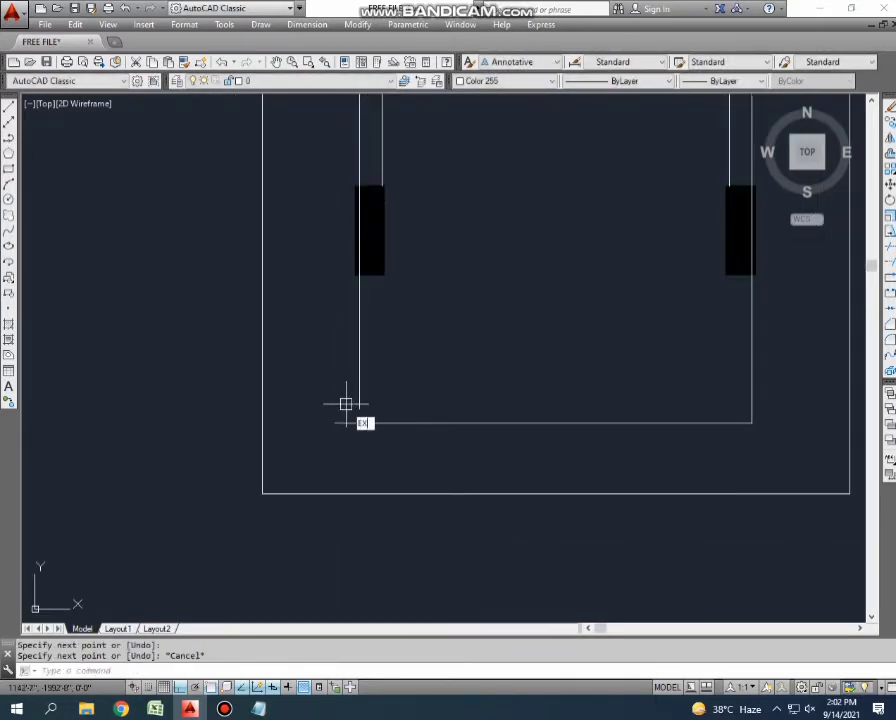
key(Return)
key(Return)
key(Escape)
scroll(324, 417, up, 4)
key(Return)
drag(324, 417, 366, 460)
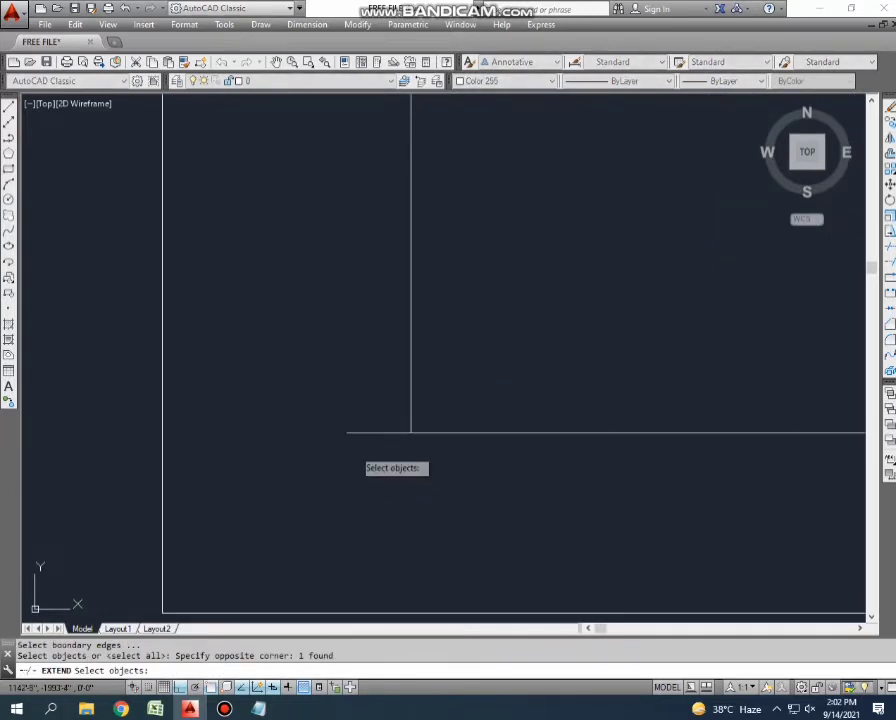
key(Return)
drag(392, 348, 332, 446)
key(Escape)
Start trimming the bottom lines, then cancel the trim.
text(tr)
key(Return)
key(Return)
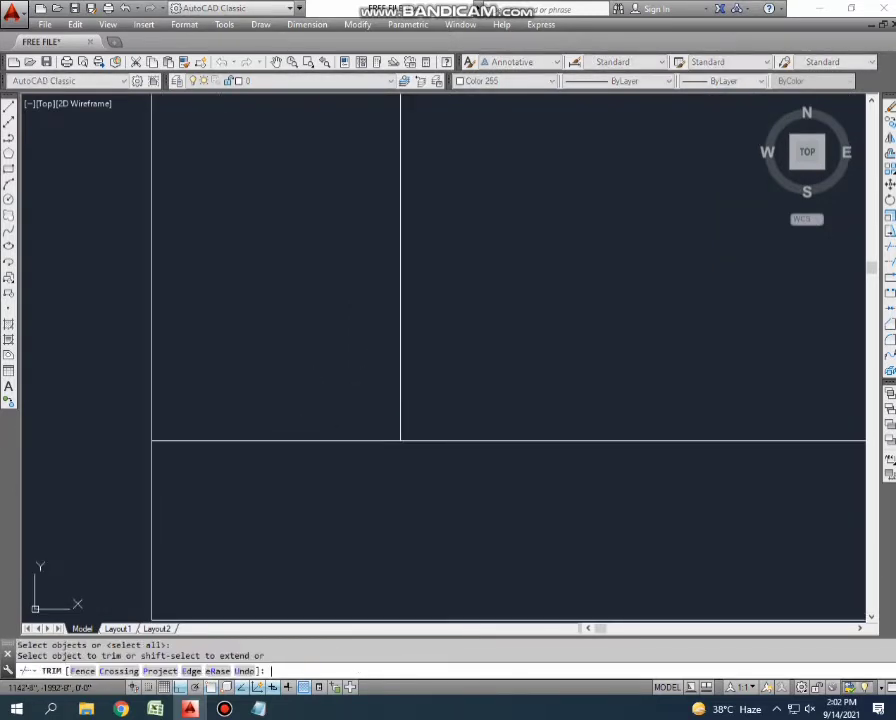
scroll(332, 446, down, 5)
click(336, 462)
key(Escape)
key(Escape)
scroll(336, 464, up, 2)
Offset the right wall line and the bottom line 6 inches inward.
text(o)
key(Return)
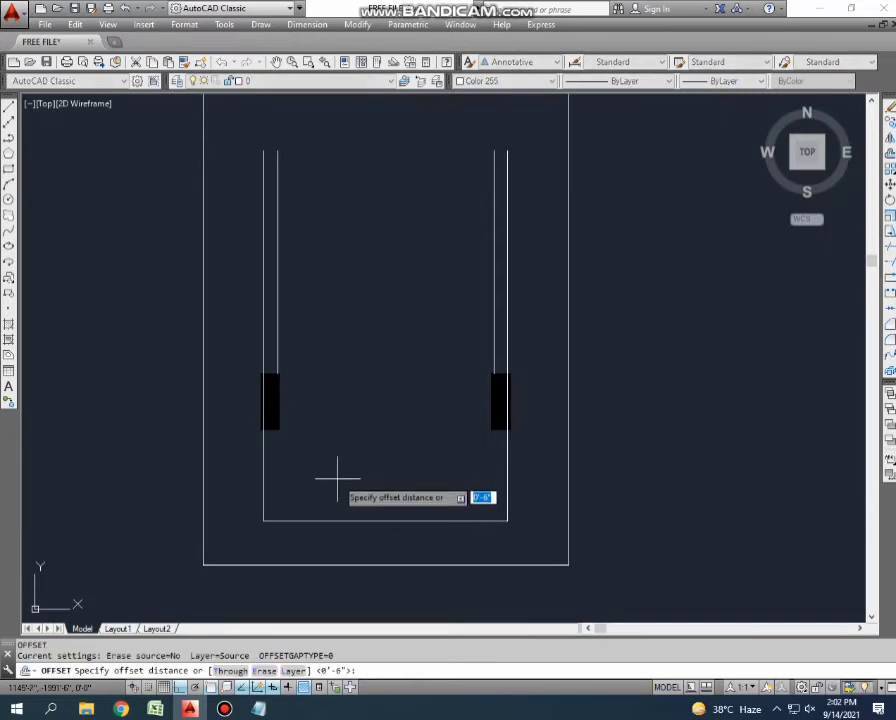
text(6)
key(Return)
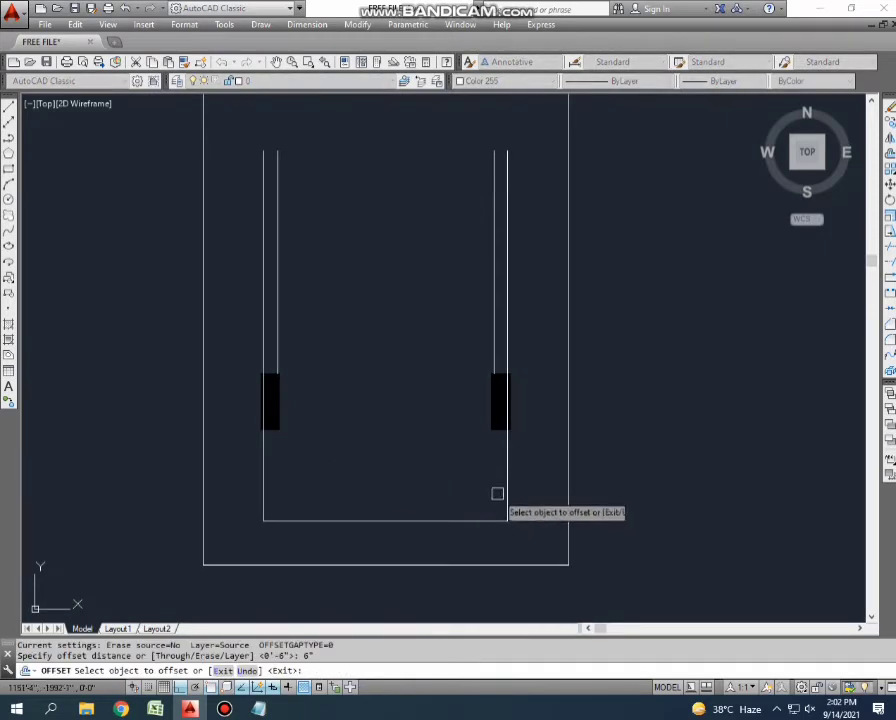
click(507, 490)
click(496, 488)
click(467, 520)
click(467, 507)
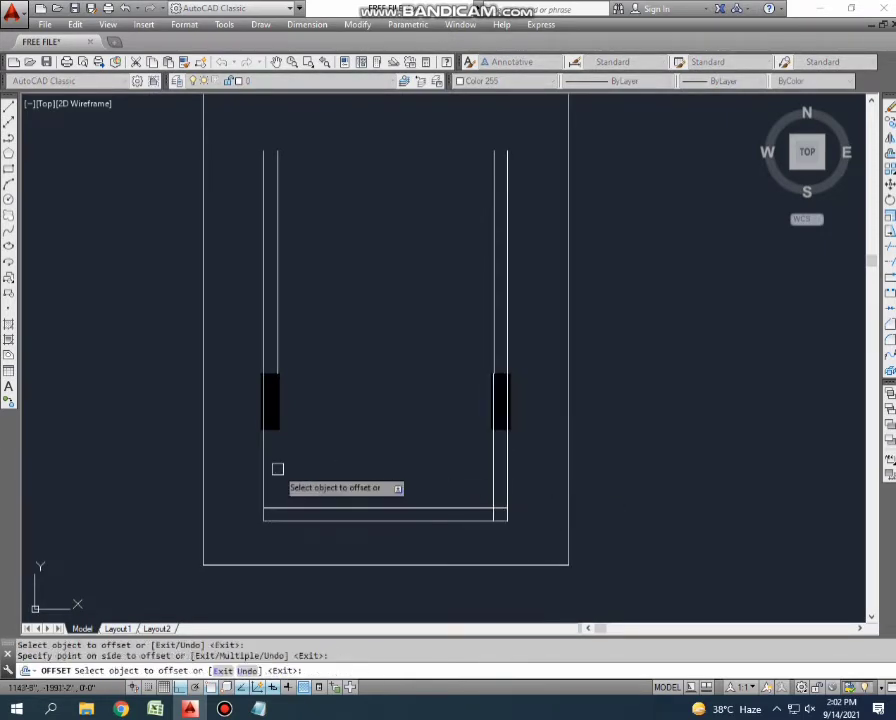
key(Escape)
Select both inner vertical lines and try grip-stretching the left line's top end.
click(277, 447)
click(492, 478)
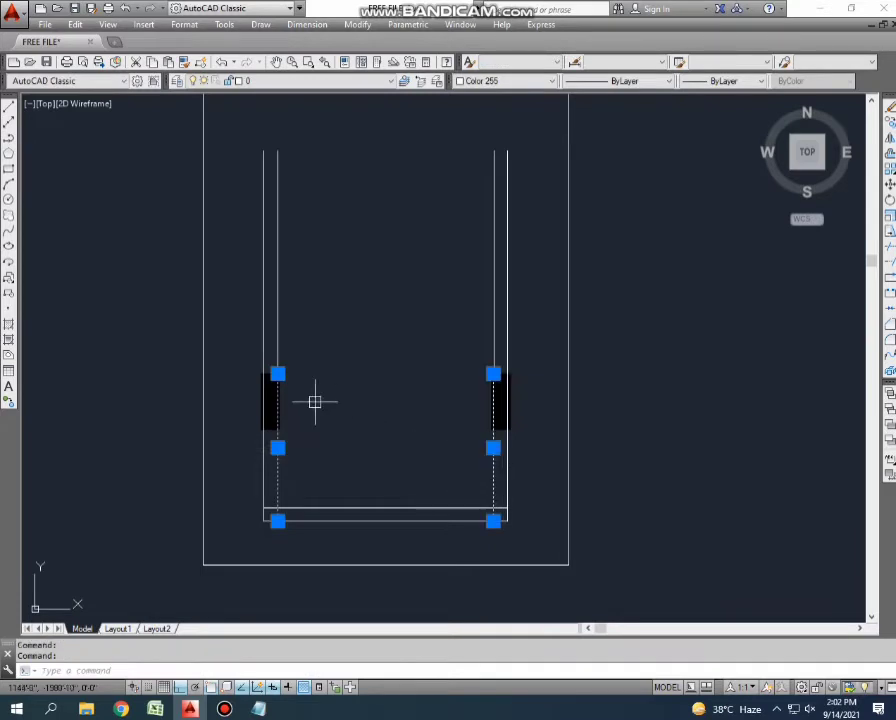
click(277, 373)
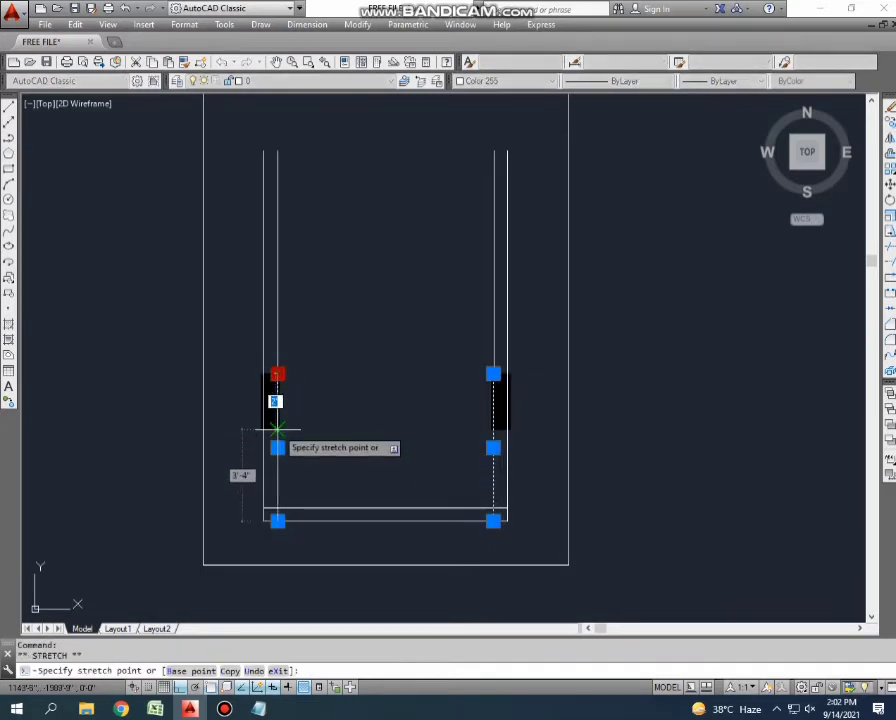
key(Escape)
Try grip-stretching the right inner line's top end, then cancel and clear the selection.
click(494, 400)
click(493, 374)
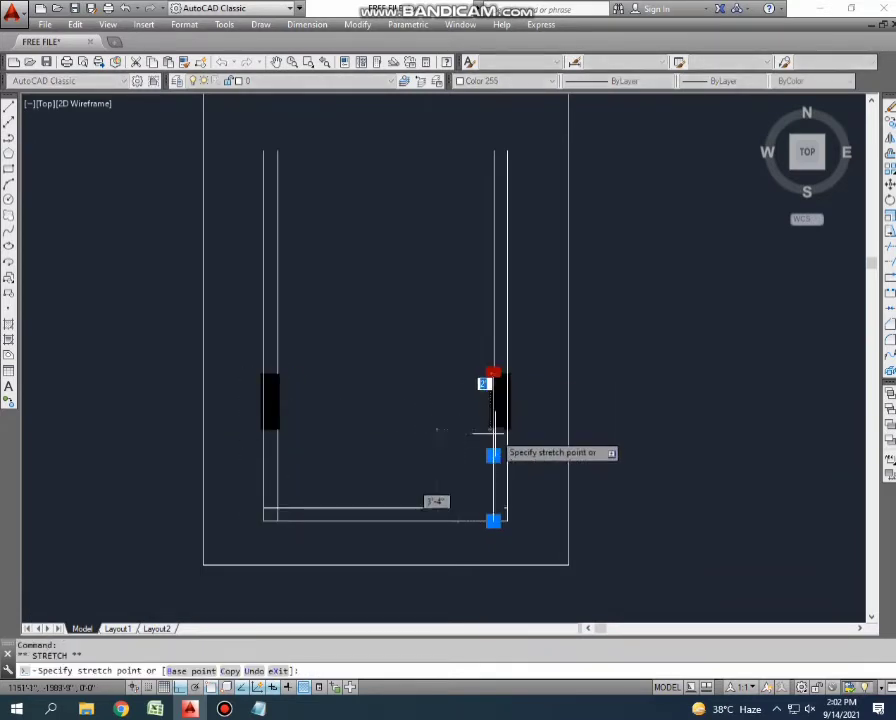
scroll(492, 433, up, 5)
key(Escape)
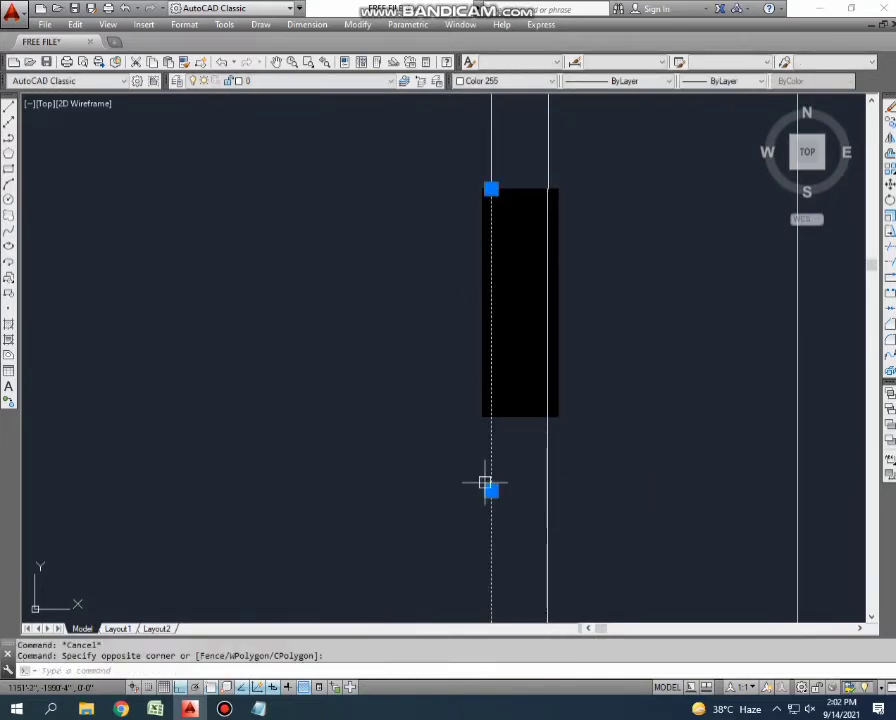
scroll(485, 350, down, 2)
click(480, 250)
scroll(465, 380, up, 4)
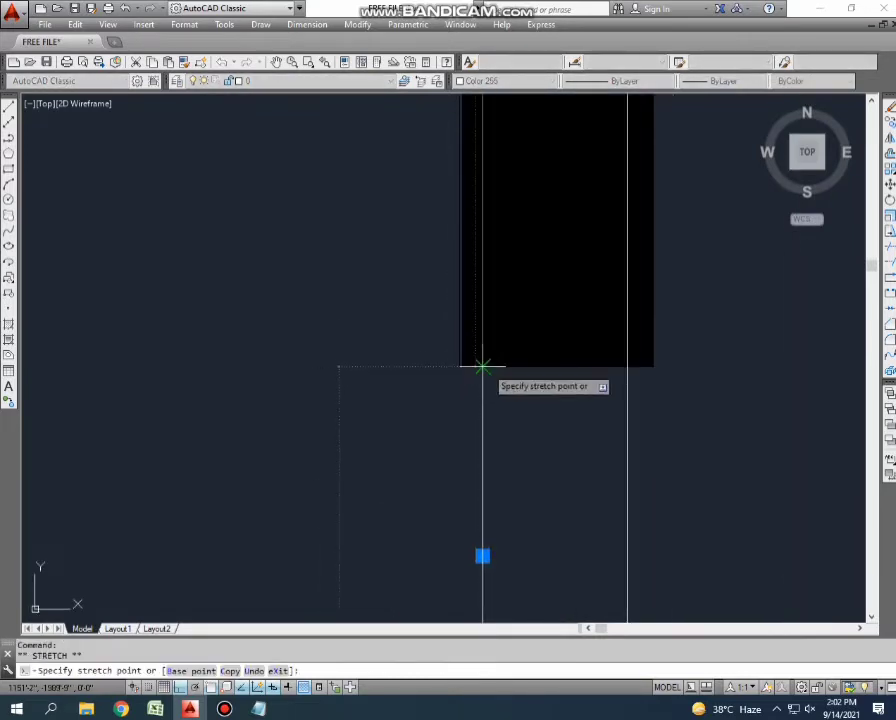
key(Escape)
key(Escape)
scroll(407, 375, down, 2)
middle_drag(389, 409, 437, 334)
text(TR)
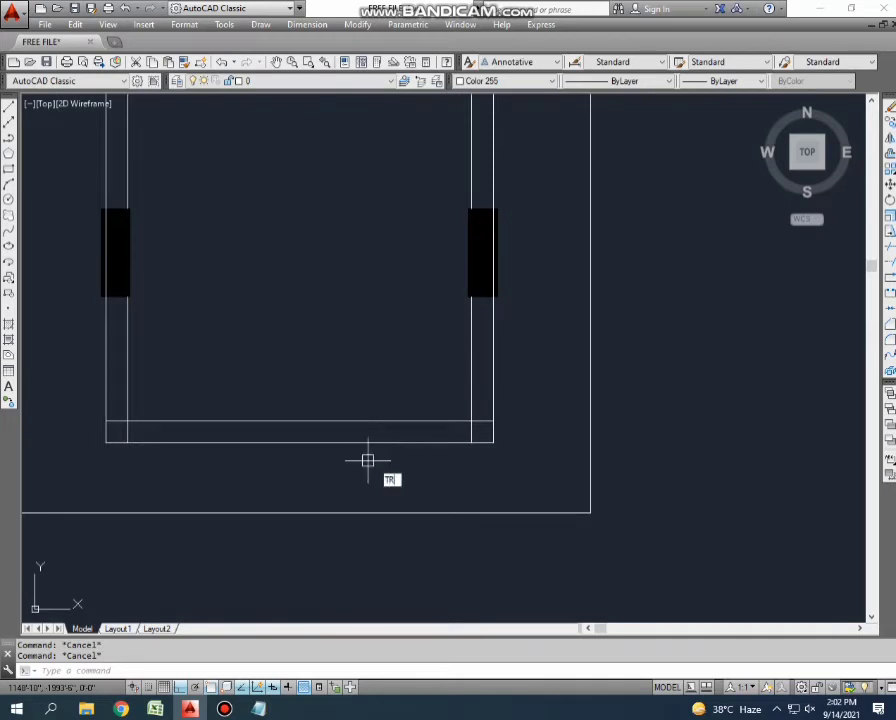
Trim the inner lines at the bottom with a crossing selection to form the U.
key(Return)
scroll(470, 430, up, 3)
click(472, 432)
click(440, 448)
scroll(420, 436, down, 2)
scroll(323, 484, up, 3)
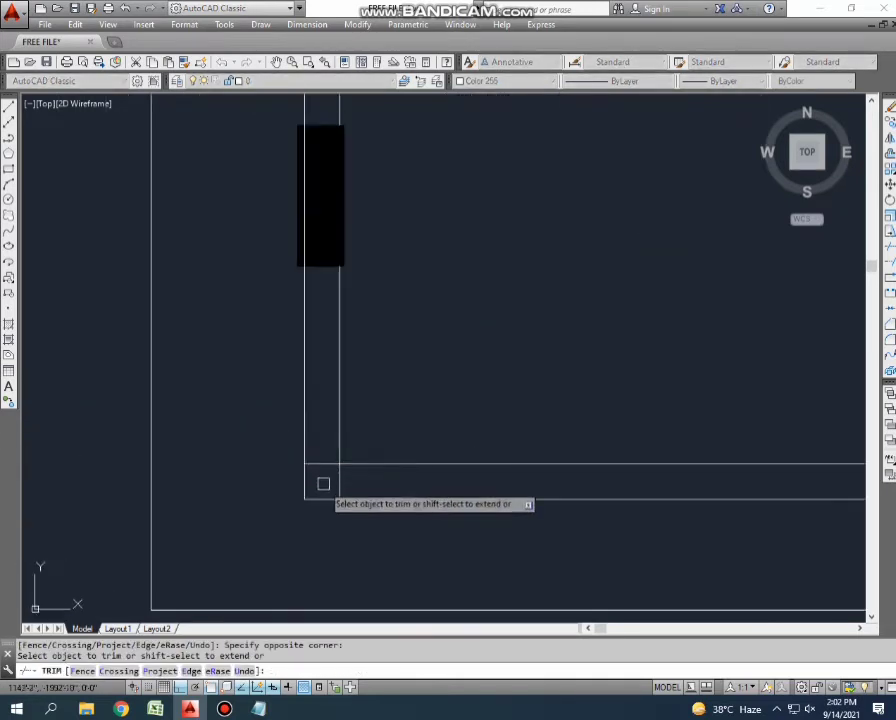
scroll(323, 484, down, 1)
key(Escape)
key(Escape)
scroll(306, 416, down, 3)
middle_drag(336, 402, 346, 472)
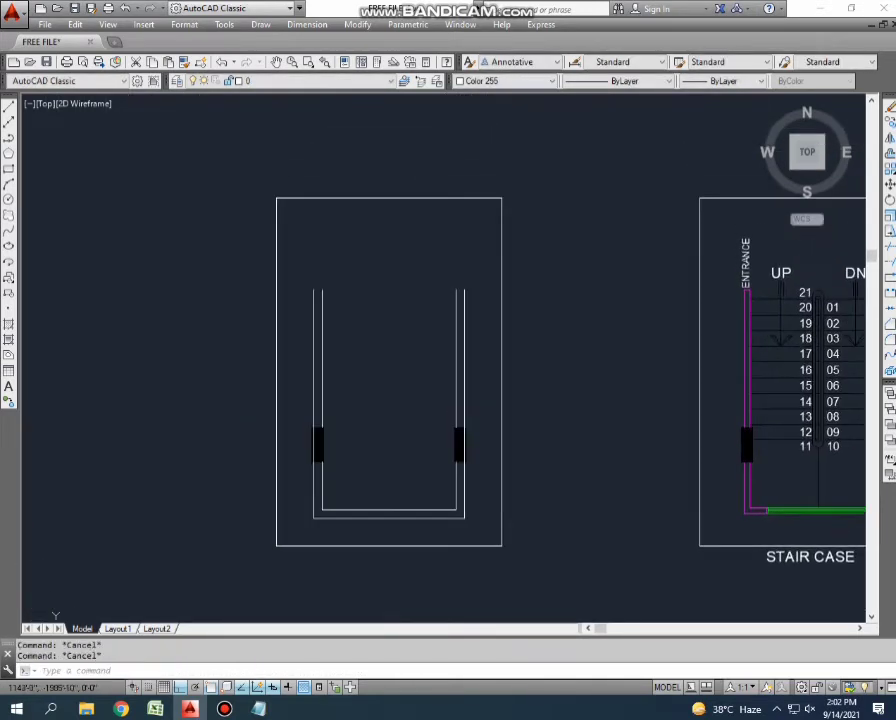
Start a line at the top of the left wall, then cancel it.
text(l)
key(Return)
scroll(318, 382, up, 2)
scroll(290, 290, up, 2)
click(323, 210)
middle_drag(333, 165, 316, 230)
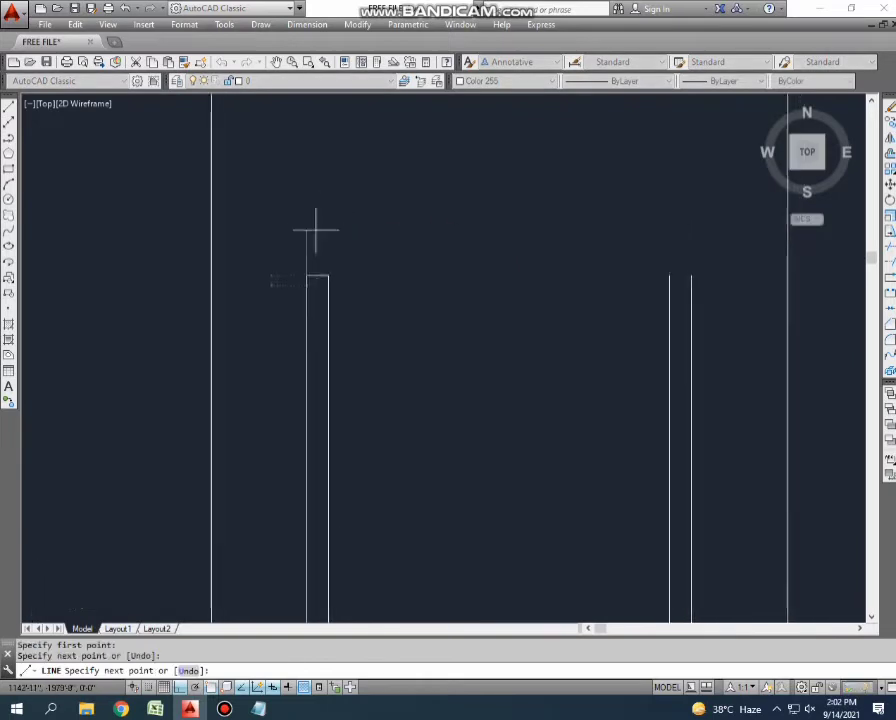
key(Escape)
scroll(288, 276, up, 2)
scroll(314, 300, down, 2)
scroll(316, 310, up, 2)
Select the short line capping the wall top and start copying it.
drag(262, 318, 399, 402)
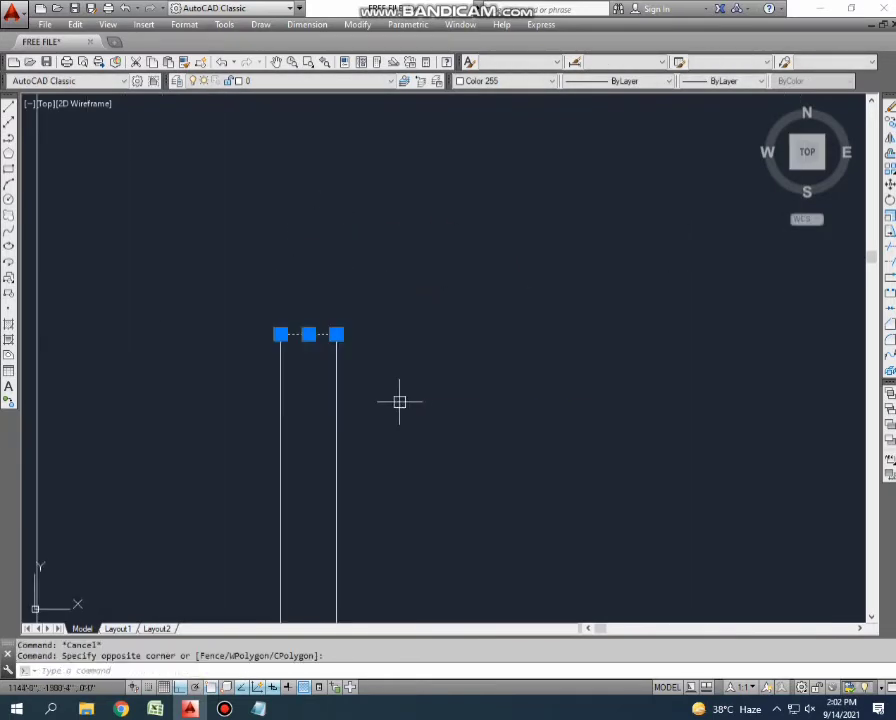
middle_drag(399, 402, 353, 400)
text(co)
key(Return)
click(290, 334)
scroll(290, 334, down, 3)
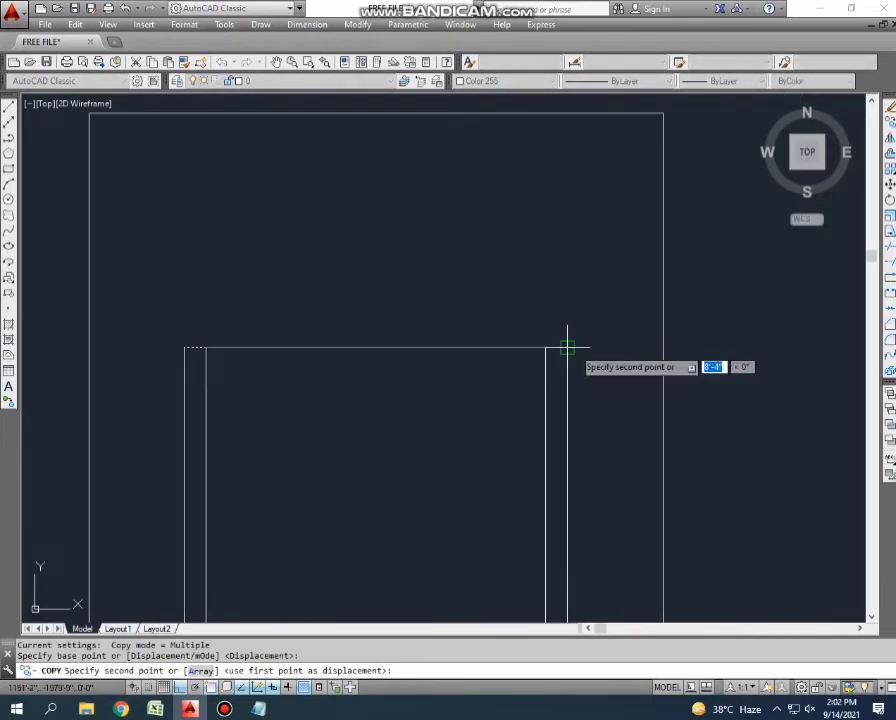
scroll(567, 347, up, 2)
key(Escape)
scroll(530, 340, down, 2)
scroll(430, 328, down, 5)
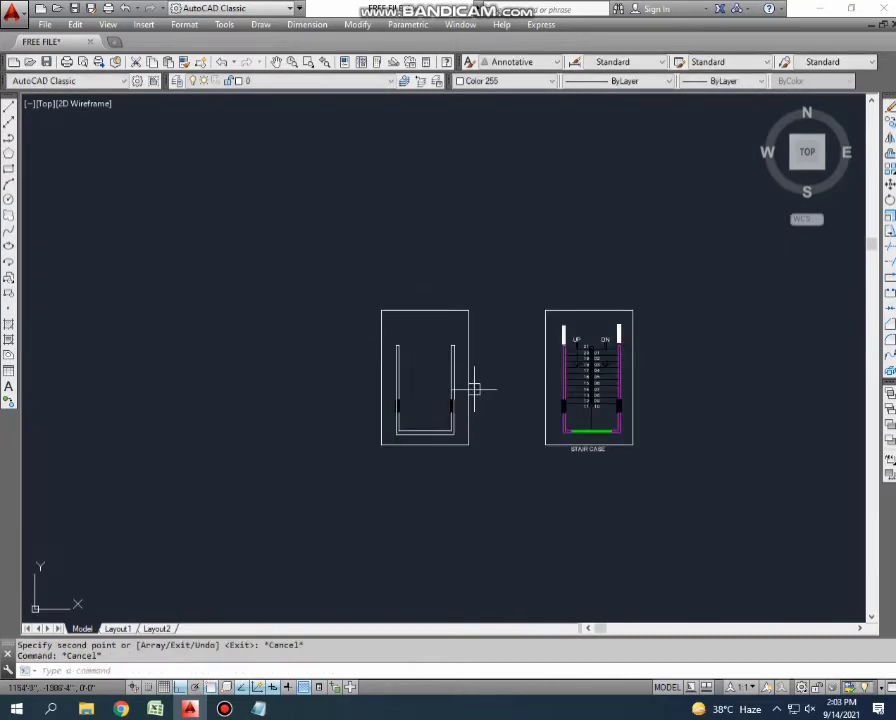
scroll(474, 388, up, 2)
scroll(438, 414, up, 2)
scroll(474, 380, up, 2)
Select the wall's vertical line and try grip-stretching its top end.
click(481, 468)
click(457, 488)
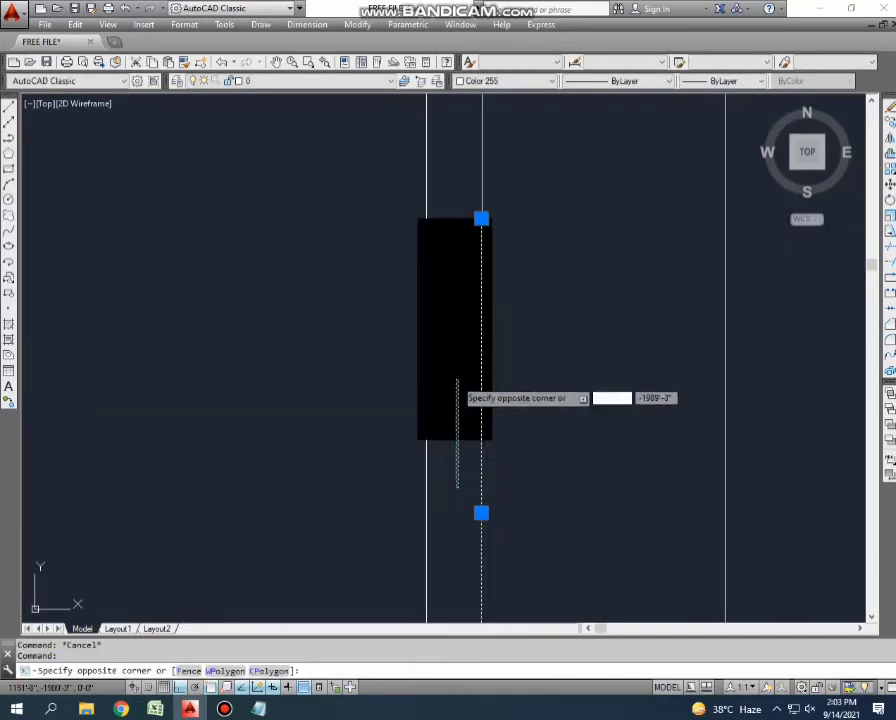
key(Escape)
click(481, 217)
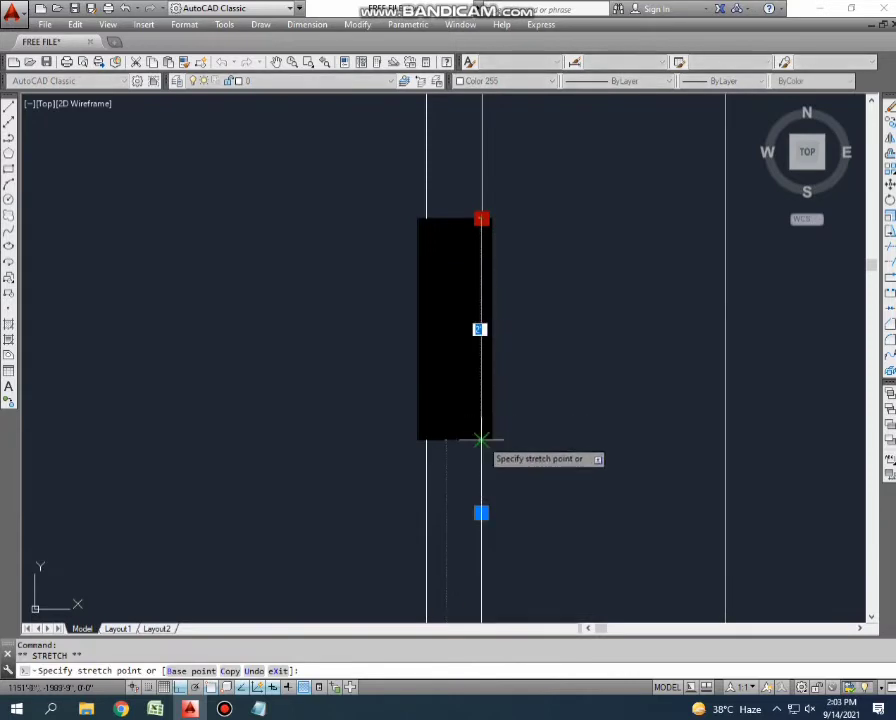
key(Escape)
scroll(480, 440, down, 3)
scroll(431, 380, down, 3)
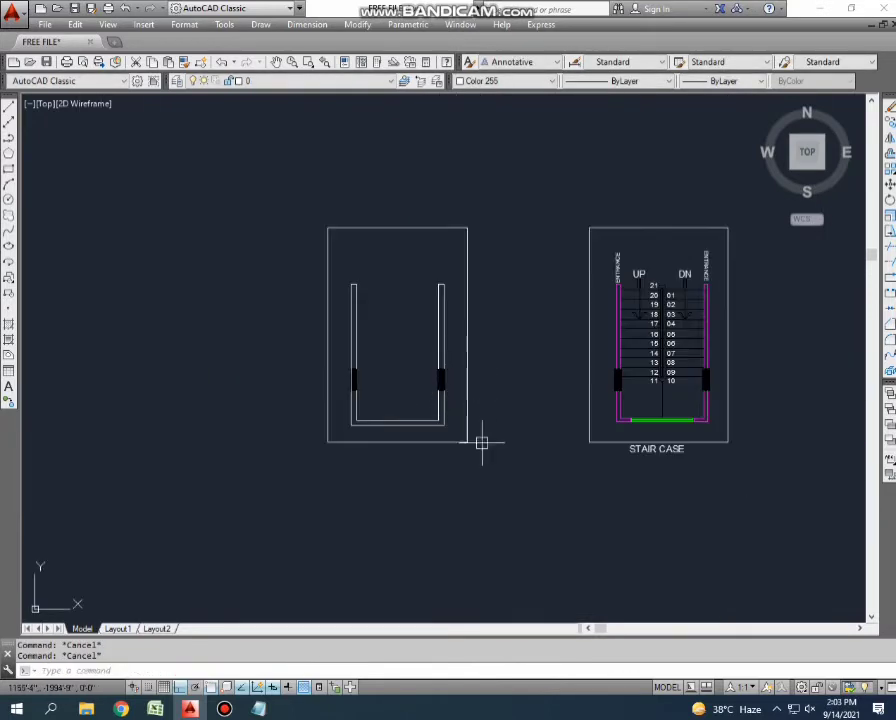
scroll(430, 452, up, 2)
Draw a short vertical line down from the inner wall corner at the opening.
scroll(366, 404, up, 2)
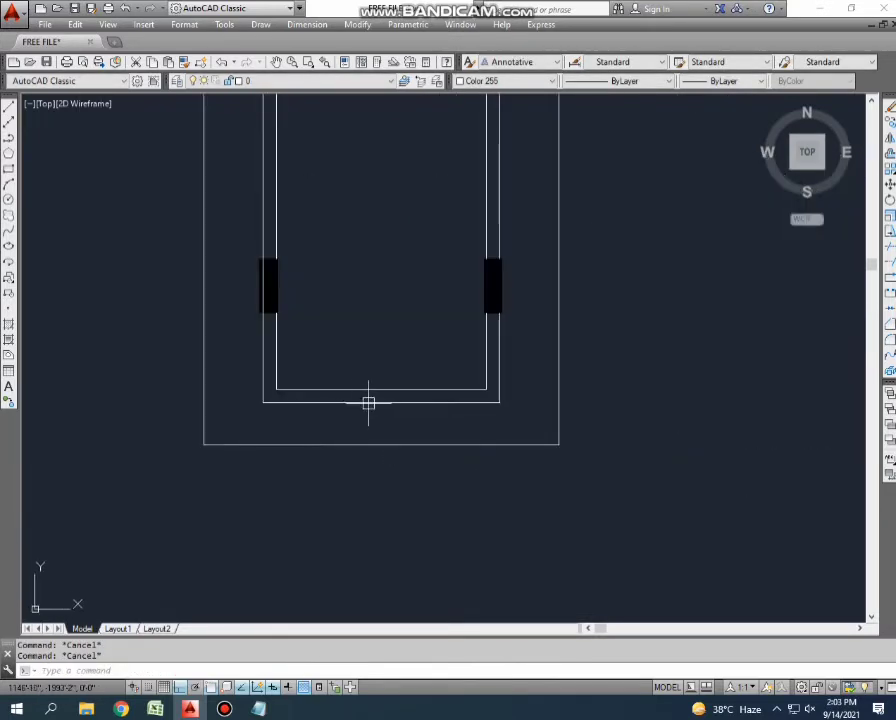
text(l)
key(Return)
scroll(380, 393, up, 4)
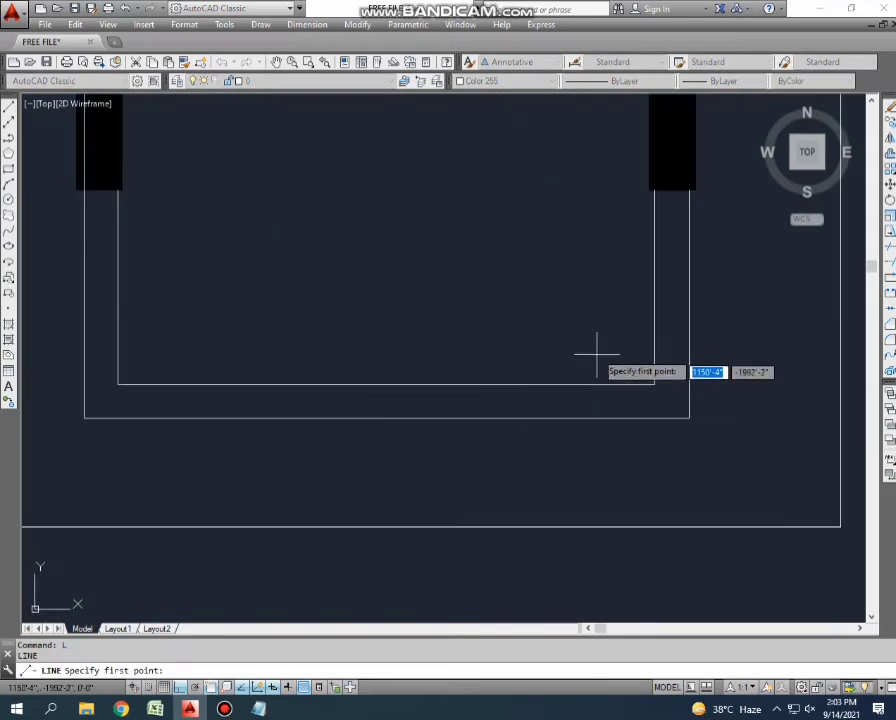
click(592, 468)
click(594, 474)
key(Escape)
Mirror the short vertical line across the room's centre, keeping the original.
drag(620, 440, 554, 474)
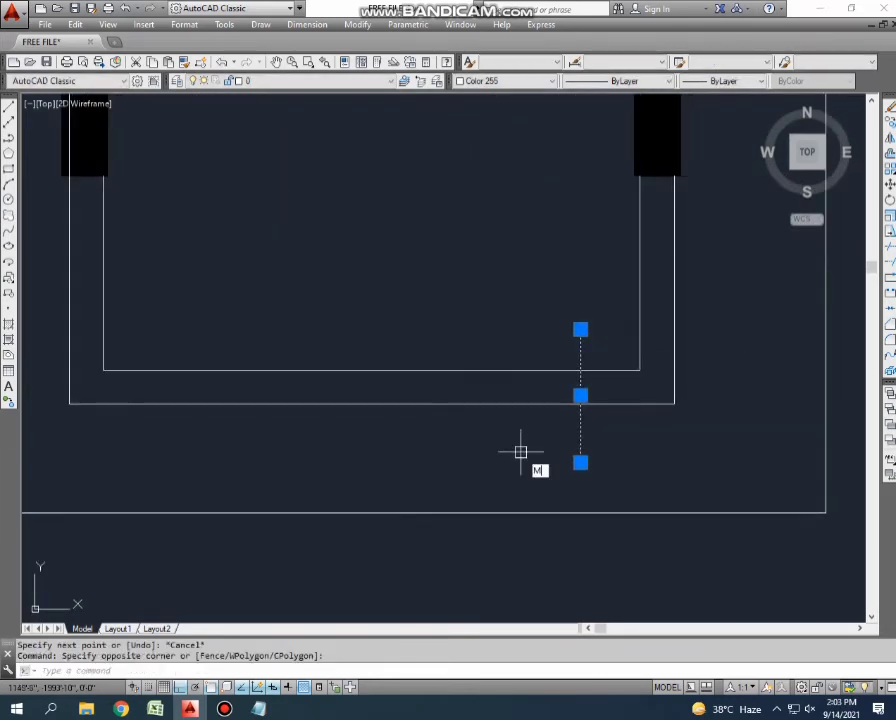
text(mi)
key(Return)
click(451, 445)
click(404, 563)
key(Return)
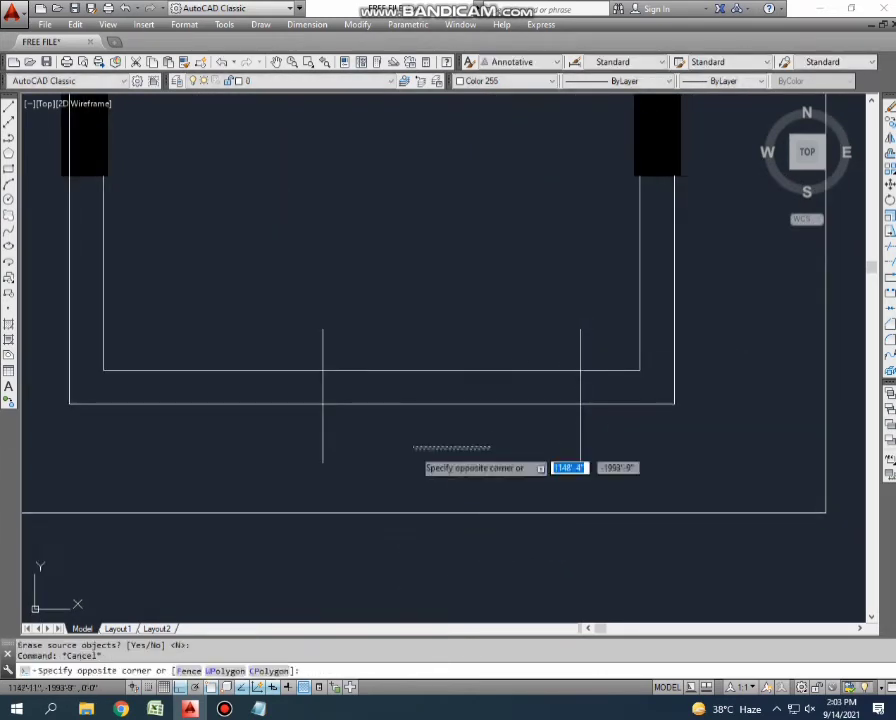
Move the mirrored vertical line further left to mark the opening's other side.
middle_drag(500, 450, 569, 450)
click(392, 440)
key(m)
key(Return)
click(447, 541)
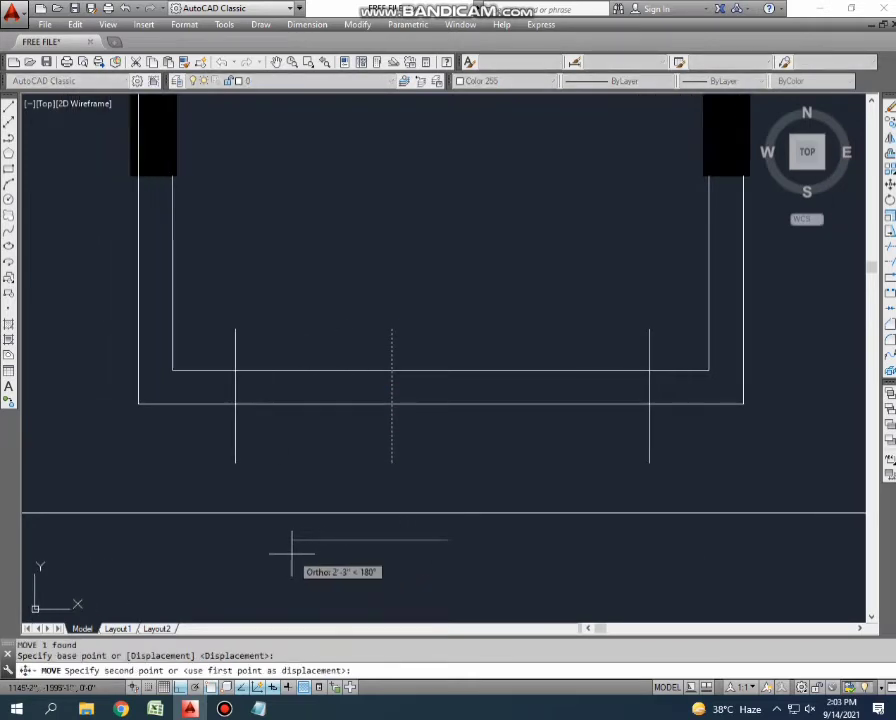
click(292, 548)
key(Escape)
key(Escape)
middle_drag(344, 462, 357, 455)
Trim the bottom wall lines between the two vertical lines to open the gap.
key(Return)
drag(345, 300, 422, 438)
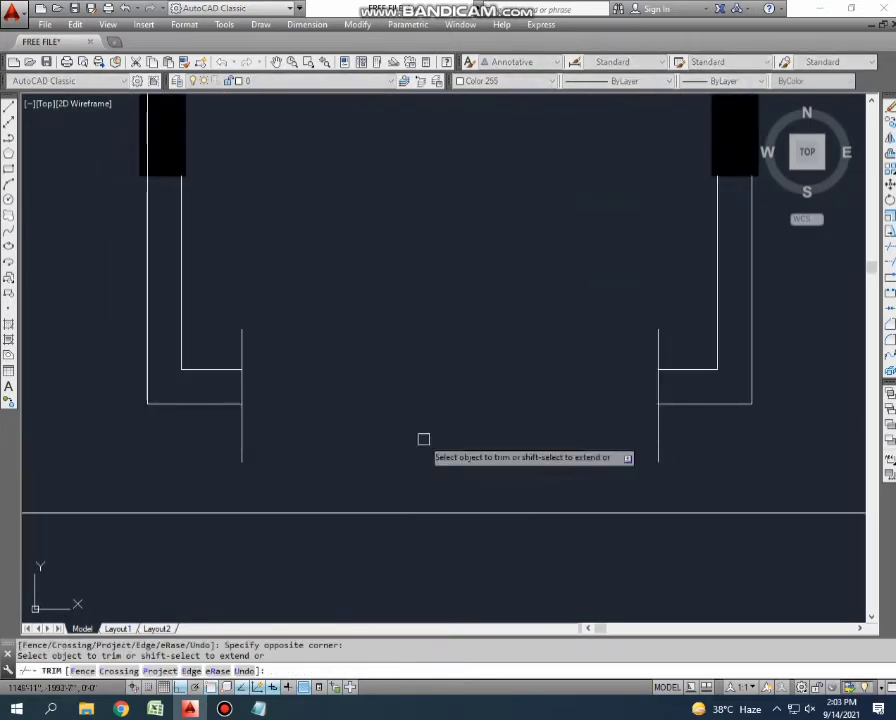
click(660, 336)
click(244, 338)
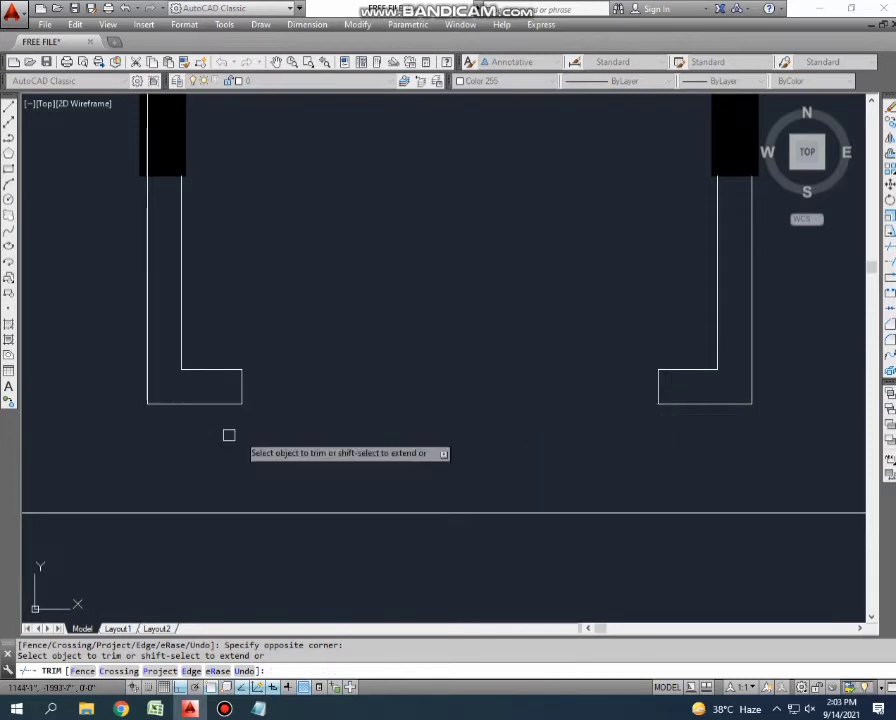
key(Escape)
Attempt a new line from the right wall corner and an extend, cancelling both.
scroll(540, 400, up, 2)
text(l)
key(Return)
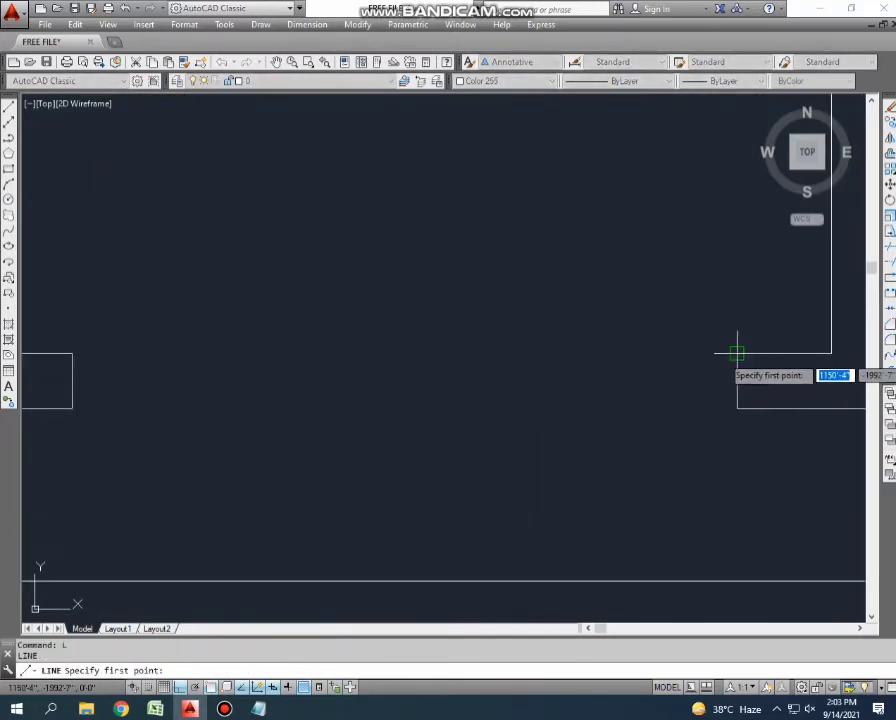
click(736, 353)
key(Escape)
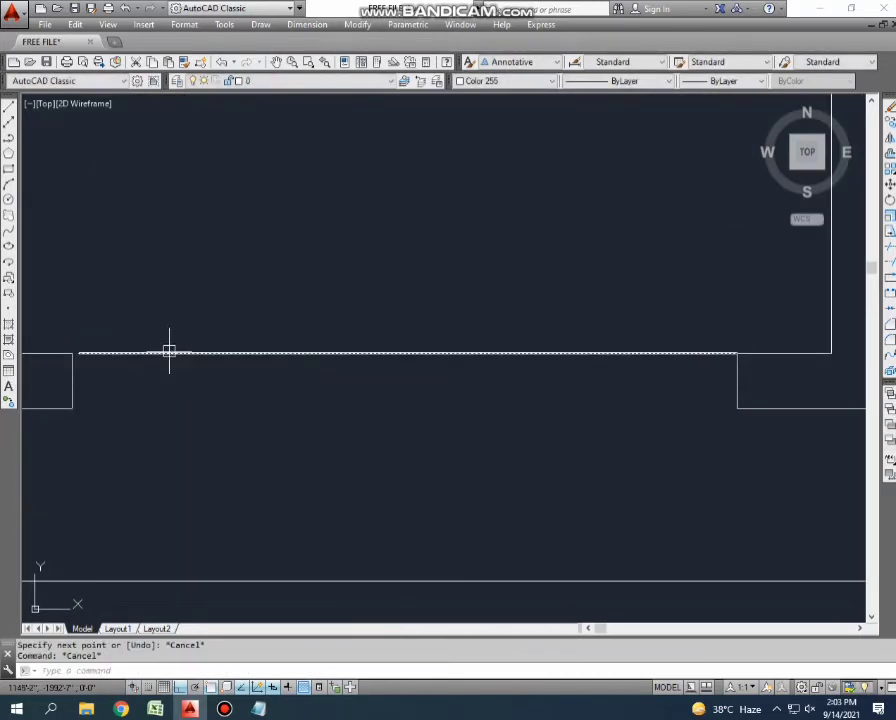
scroll(216, 360, down, 2)
text(ex)
key(Return)
key(Return)
click(232, 408)
key(Escape)
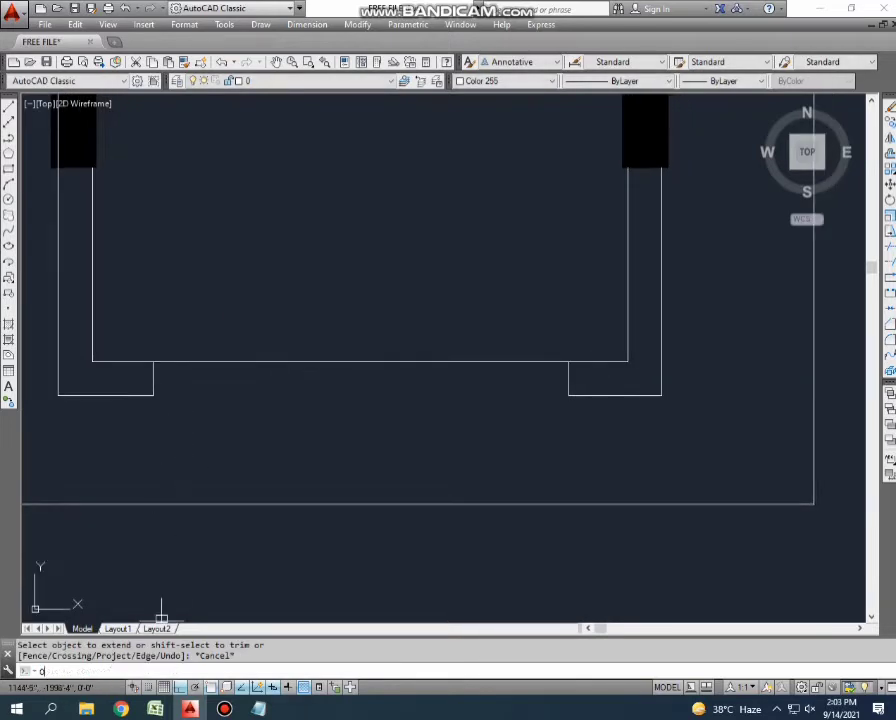
Offset the bottom wall line by 2 to create a parallel window line.
key(Return)
text(2)
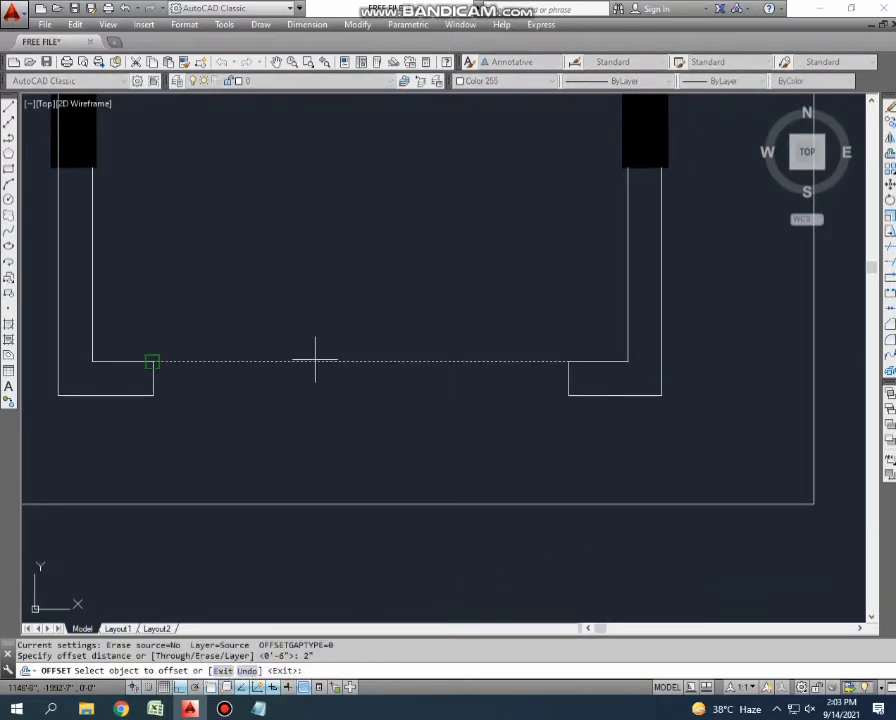
click(315, 360)
click(296, 380)
key(Escape)
scroll(246, 420, down, 3)
scroll(246, 420, down, 2)
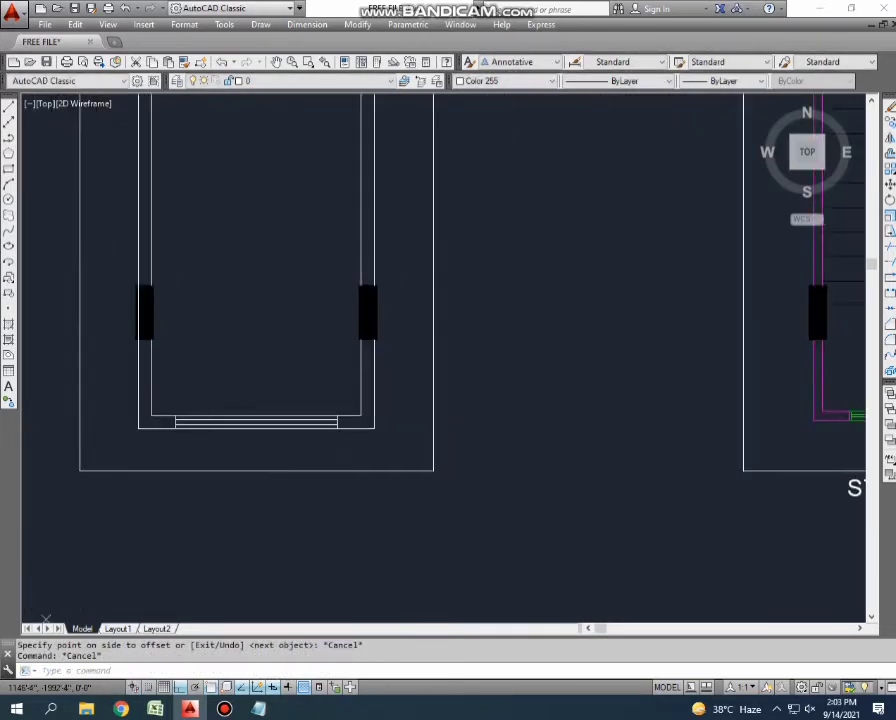
key(Escape)
text(ma)
key(Return)
Match the green window line's style onto the new offset window line.
click(724, 410)
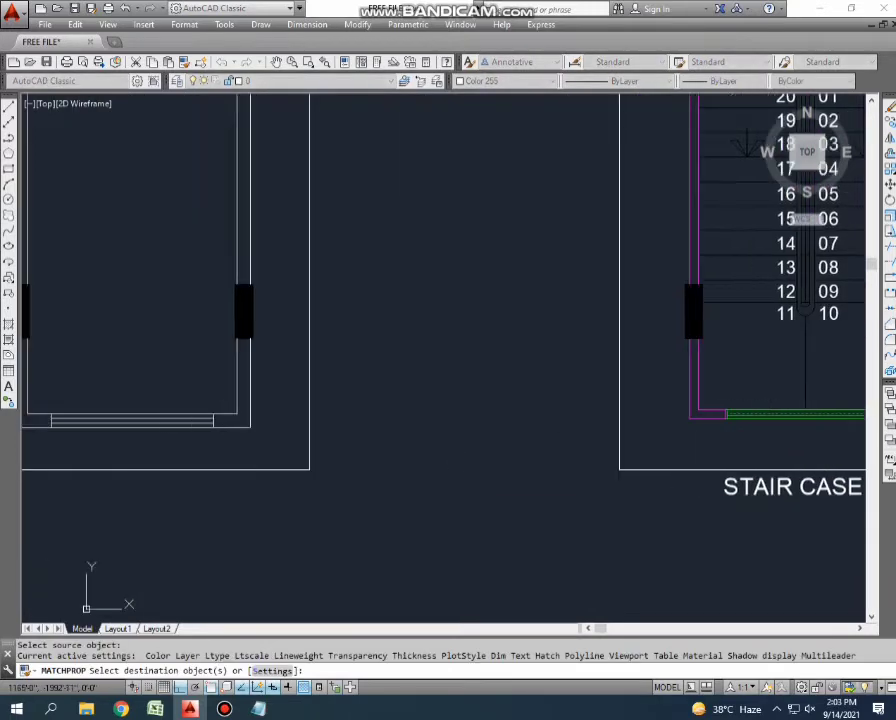
click(226, 364)
key(Escape)
key(Escape)
key(Escape)
scroll(314, 438, down, 3)
scroll(340, 450, up, 2)
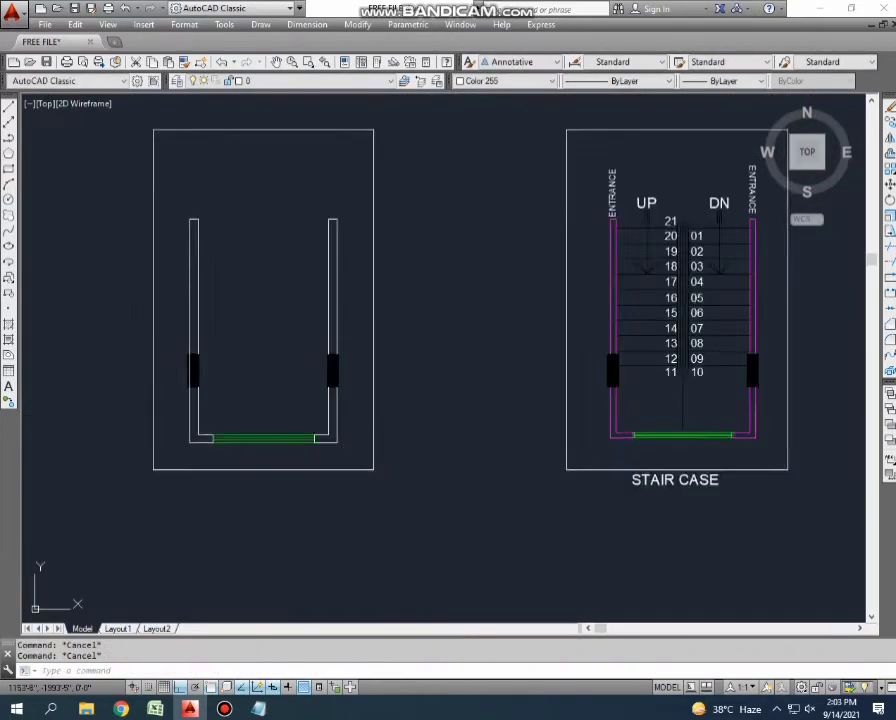
scroll(352, 460, up, 2)
Use MATCHPROP to copy the staircase plan's magenta wall style onto the left plan's upper walls.
text(ma)
key(Return)
scroll(590, 450, up, 2)
click(832, 366)
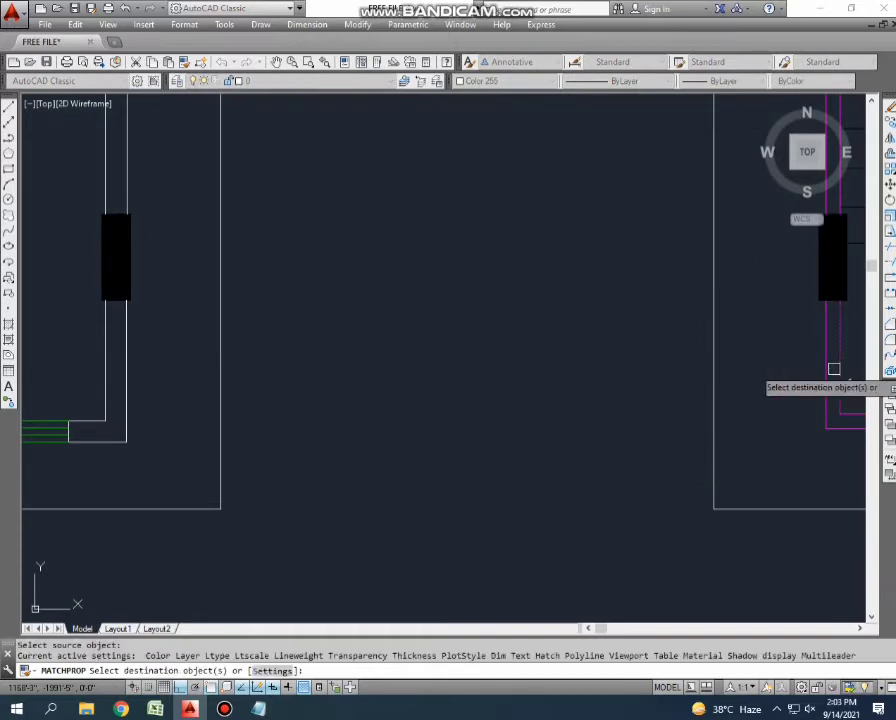
scroll(832, 366, down, 2)
middle_drag(358, 217, 463, 322)
scroll(463, 322, up, 2)
scroll(463, 322, down, 2)
click(464, 156)
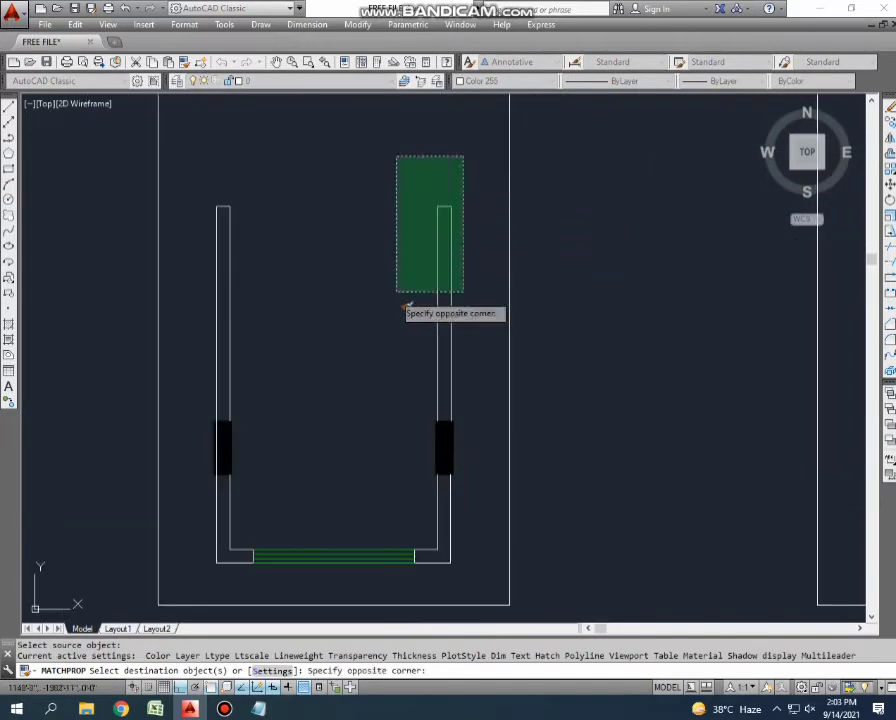
click(398, 300)
scroll(381, 228, down, 2)
Restyle the remaining left-plan wall lines magenta, including the lower right corner.
drag(300, 162, 257, 257)
scroll(343, 411, up, 3)
click(574, 356)
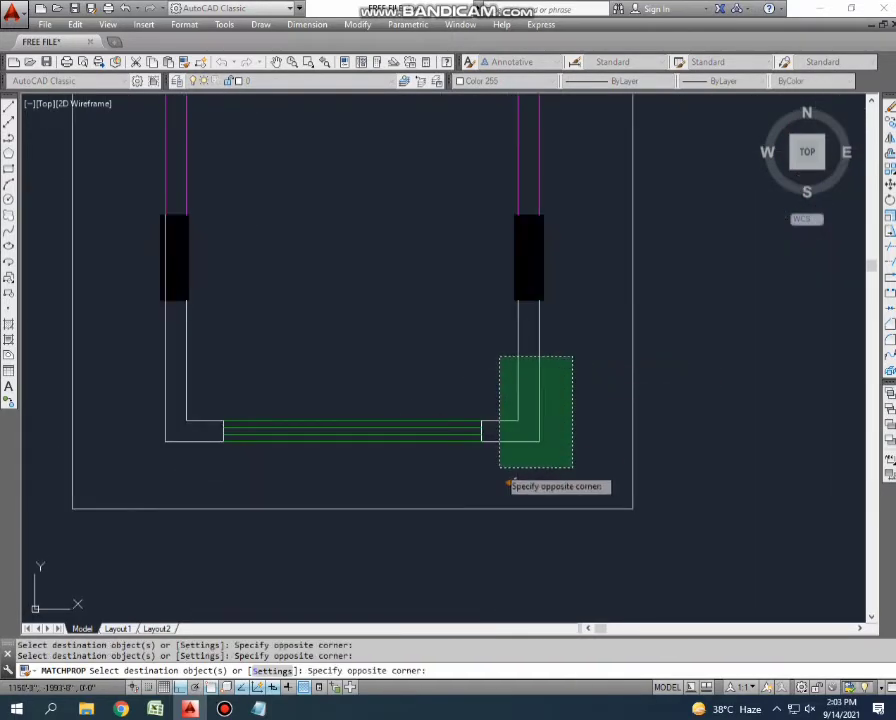
click(500, 470)
scroll(482, 430, up, 3)
scroll(440, 410, up, 2)
click(427, 398)
scroll(427, 398, down, 3)
click(128, 430)
scroll(326, 418, up, 3)
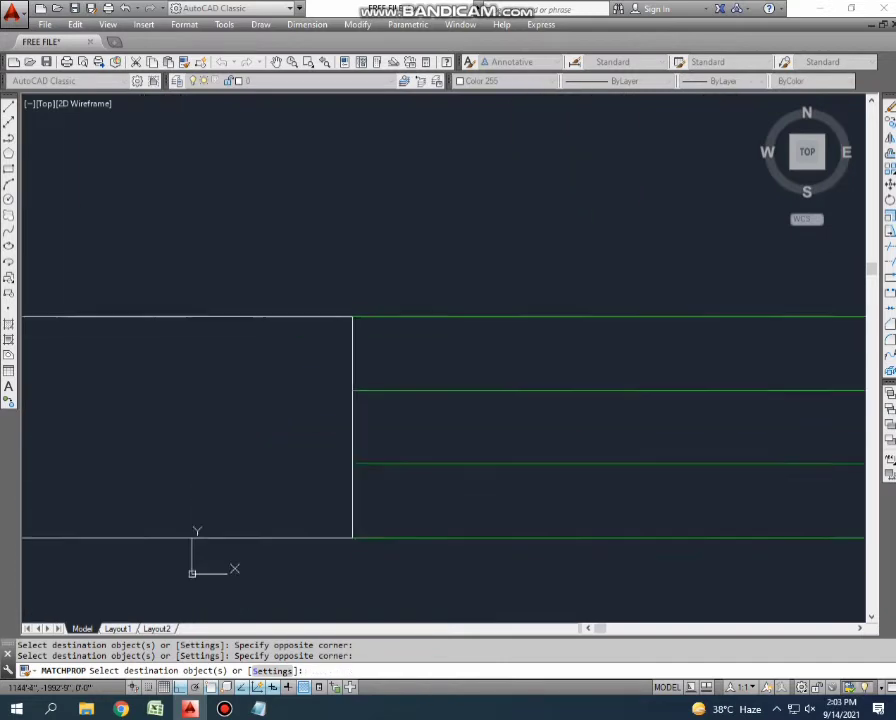
click(249, 272)
scroll(156, 480, down, 1)
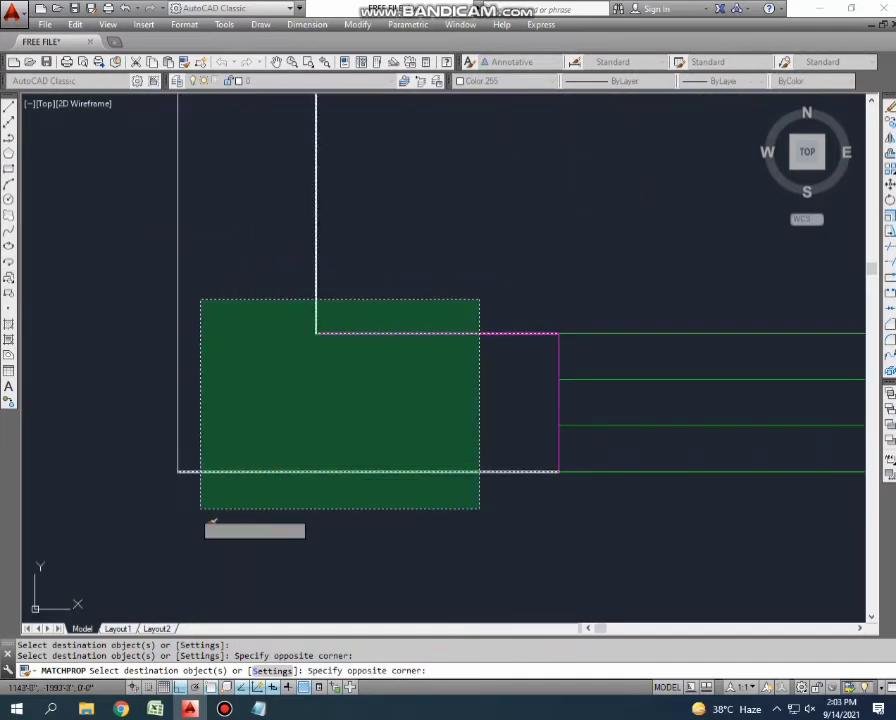
click(206, 524)
scroll(200, 420, down, 2)
scroll(191, 320, up, 4)
key(Escape)
Select a left-plan wall line and grab its top grip, then cancel without changes.
scroll(191, 320, down, 2)
click(200, 430)
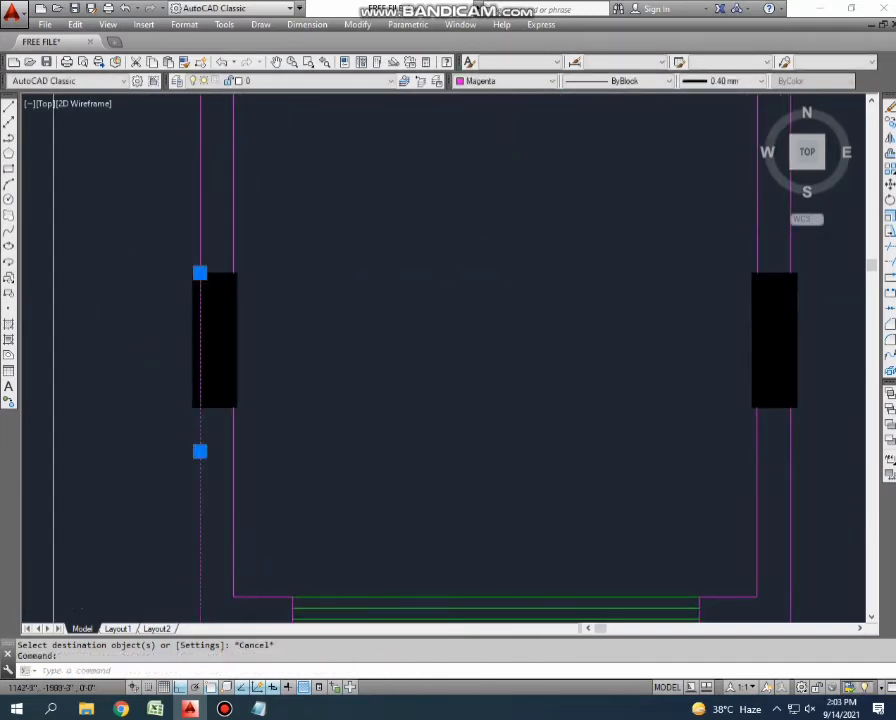
scroll(195, 300, up, 2)
click(208, 254)
scroll(206, 475, up, 1)
key(Escape)
scroll(203, 468, down, 3)
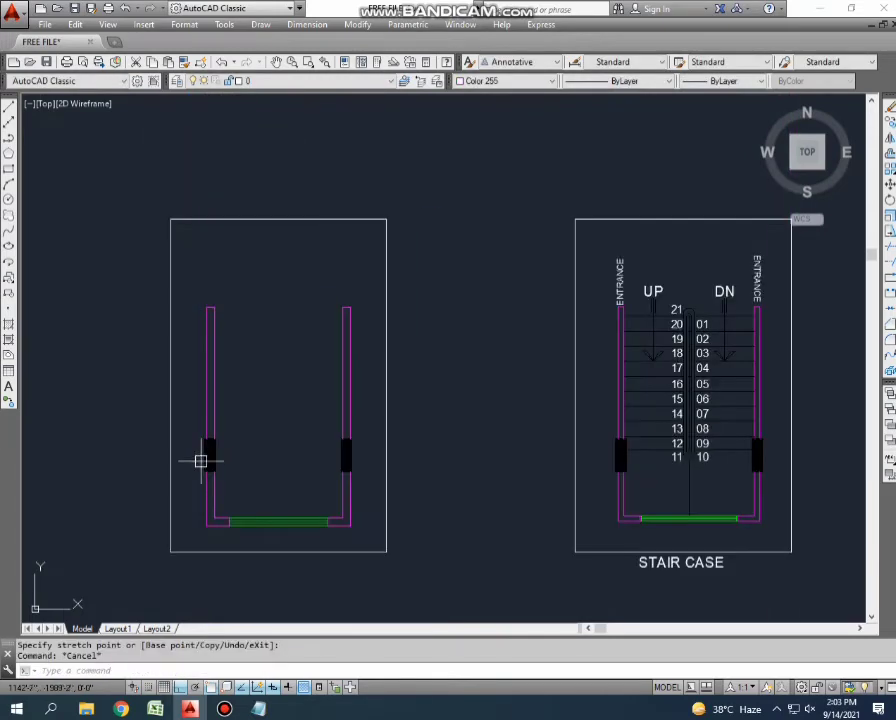
Draw a short vertical line rising from the middle of the left plan's window.
middle_drag(524, 462, 454, 381)
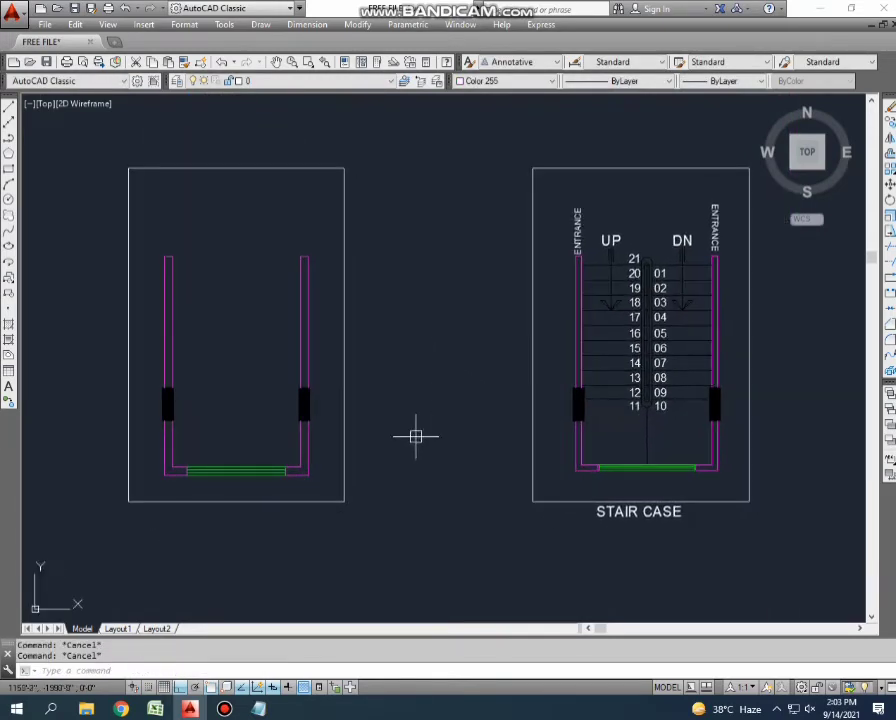
scroll(305, 440, up, 2)
scroll(290, 405, down, 4)
scroll(430, 390, up, 2)
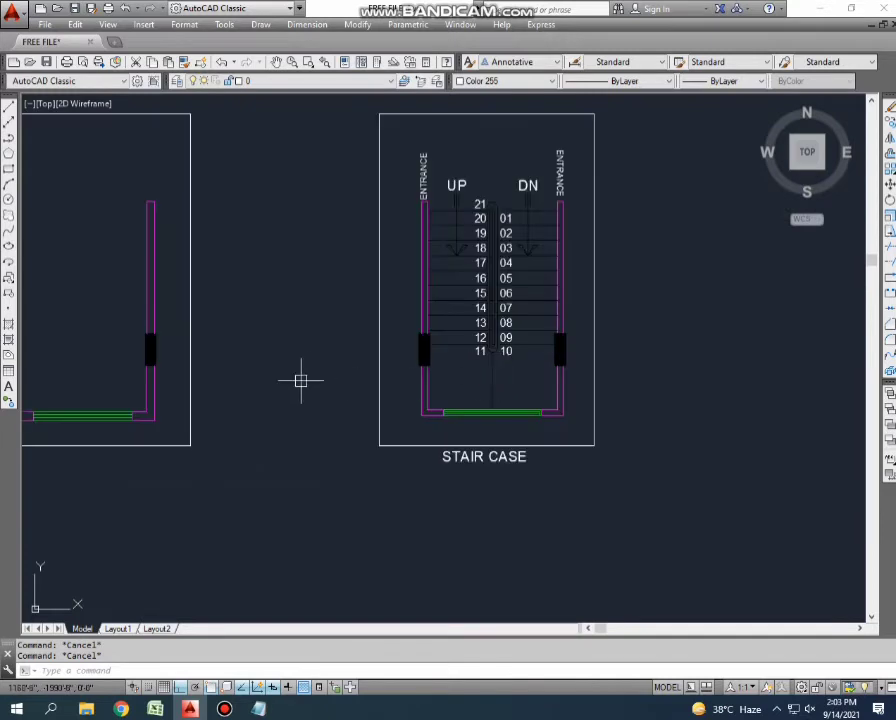
middle_drag(300, 380, 432, 375)
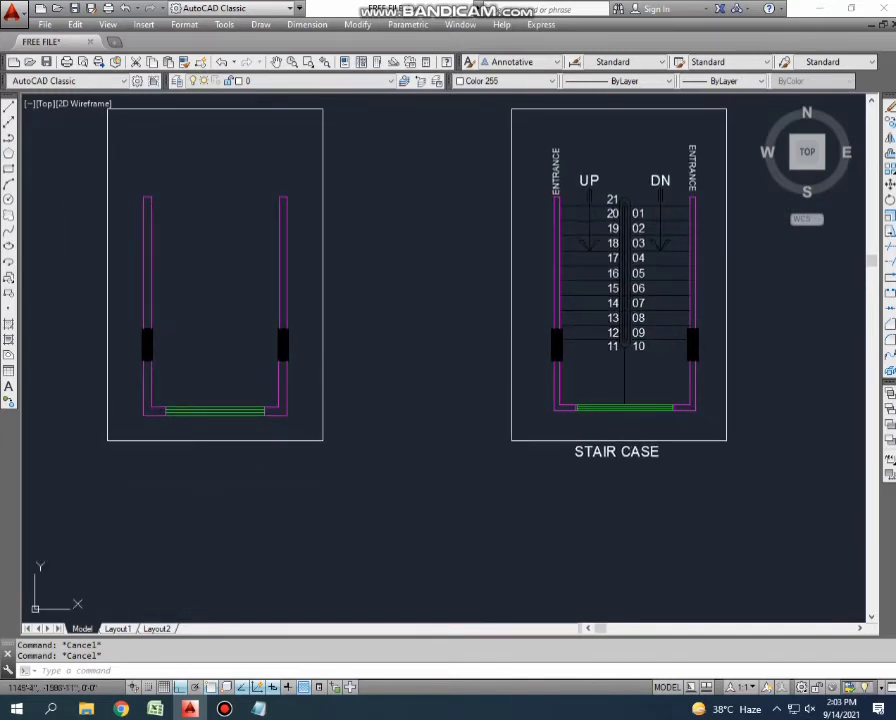
middle_drag(171, 394, 210, 410)
scroll(220, 420, up, 2)
text(l)
key(Return)
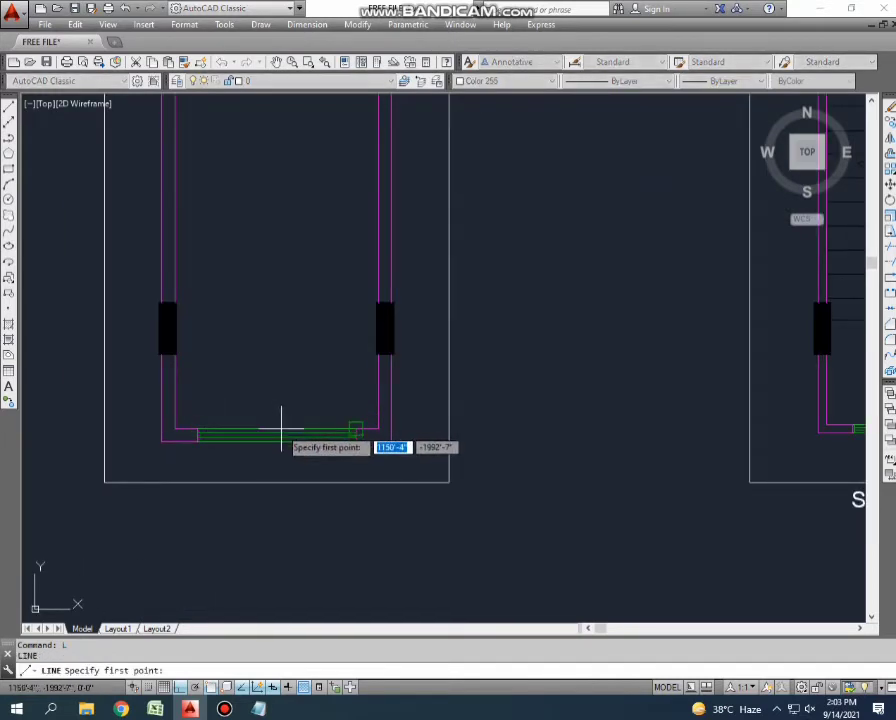
scroll(280, 432, up, 3)
middle_drag(306, 302, 358, 322)
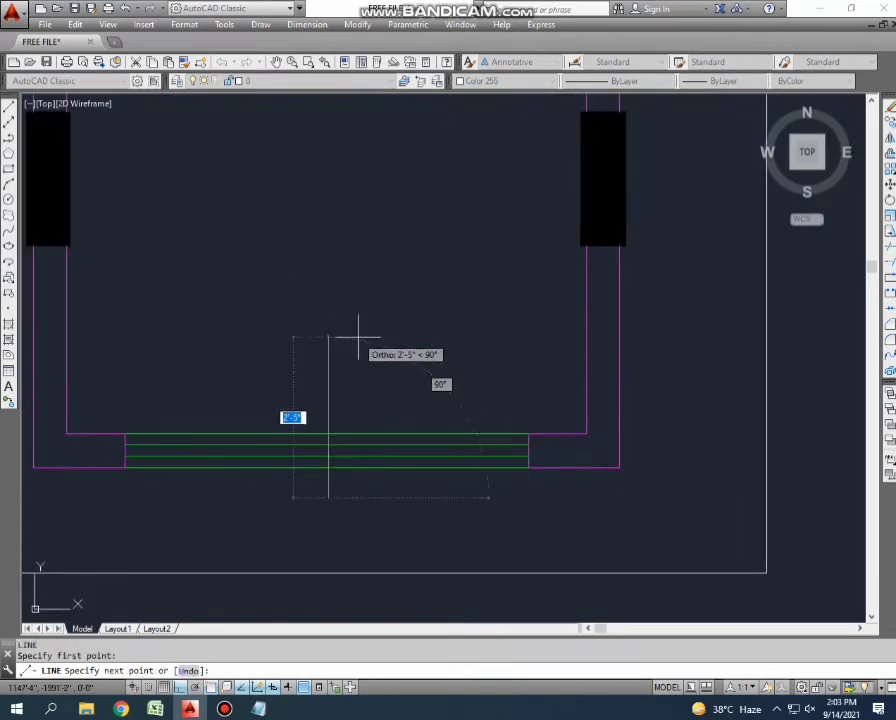
click(313, 302)
scroll(313, 302, down, 2)
key(Escape)
Select the new vertical line to check it, then clear the selection.
click(336, 346)
scroll(304, 348, up, 3)
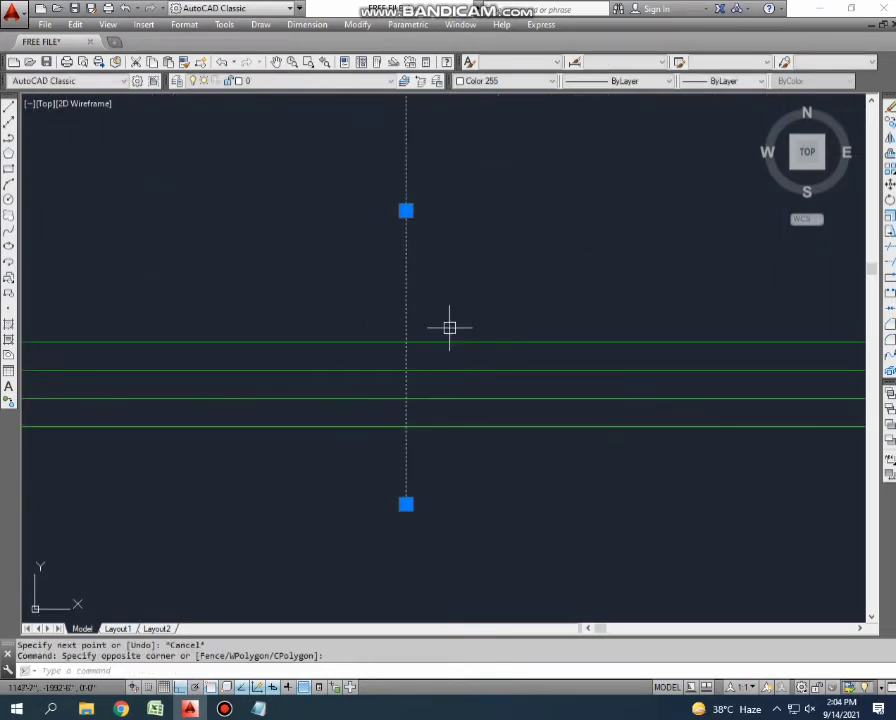
scroll(401, 341, down, 3)
scroll(394, 368, down, 1)
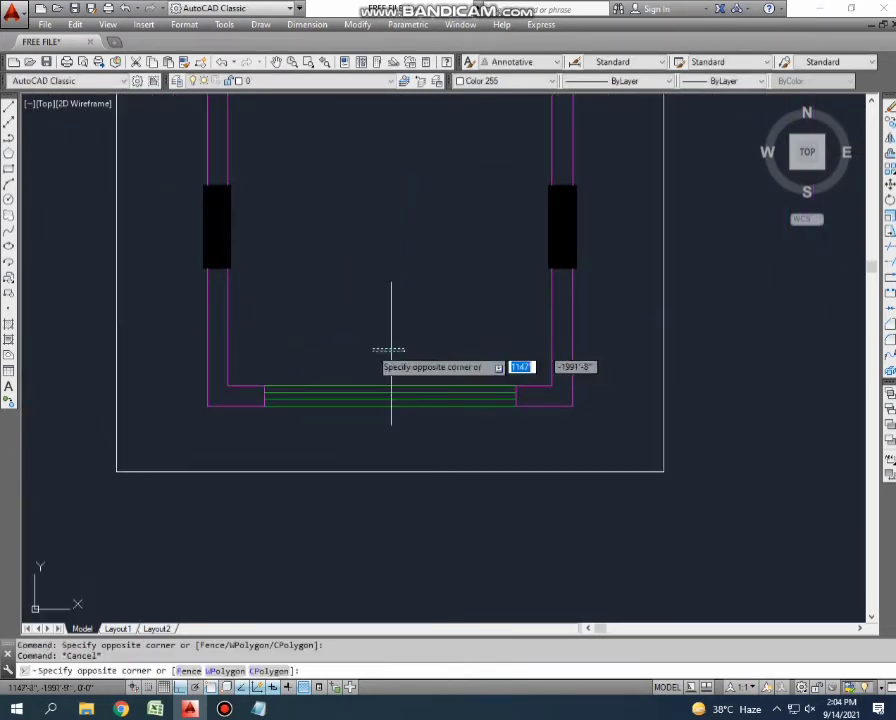
key(Escape)
scroll(376, 378, down, 2)
scroll(382, 370, down, 2)
scroll(390, 380, down, 2)
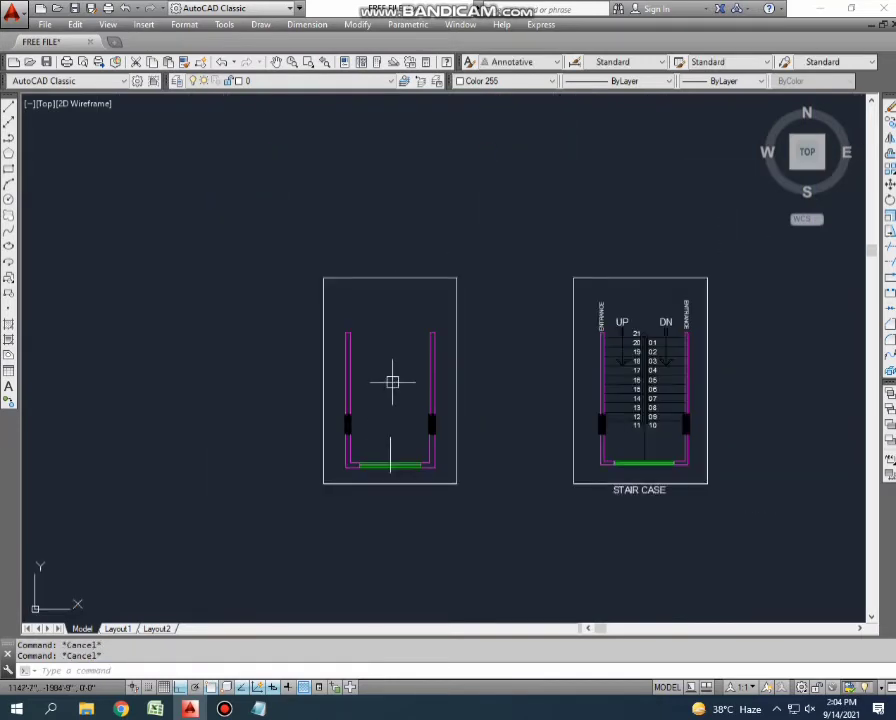
Draw a horizontal line across the upper part of the left plan.
scroll(430, 370, up, 2)
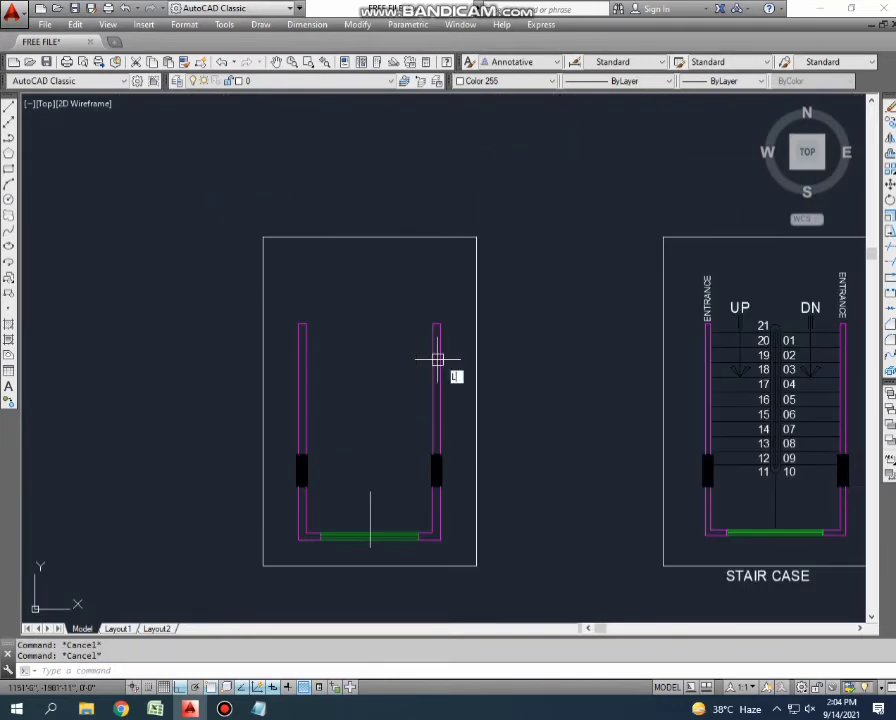
scroll(436, 355, up, 4)
text(l)
key(Return)
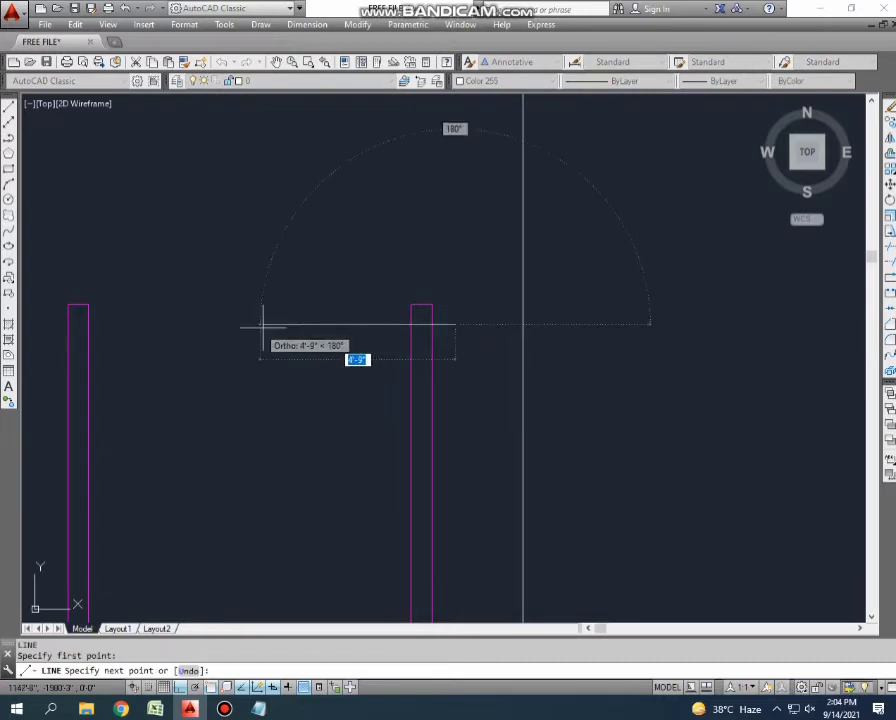
middle_drag(71, 306, 226, 324)
click(197, 345)
key(Escape)
Grip-stretch the horizontal line's end onto the right magenta wall.
scroll(197, 340, up, 2)
click(196, 341)
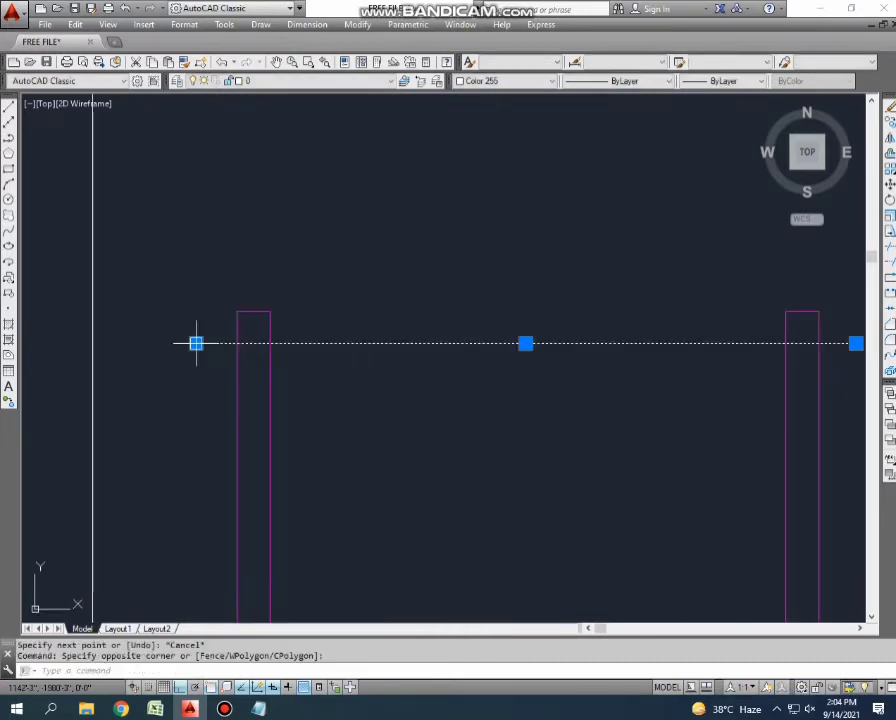
click(196, 344)
scroll(270, 344, down, 5)
scroll(426, 358, up, 5)
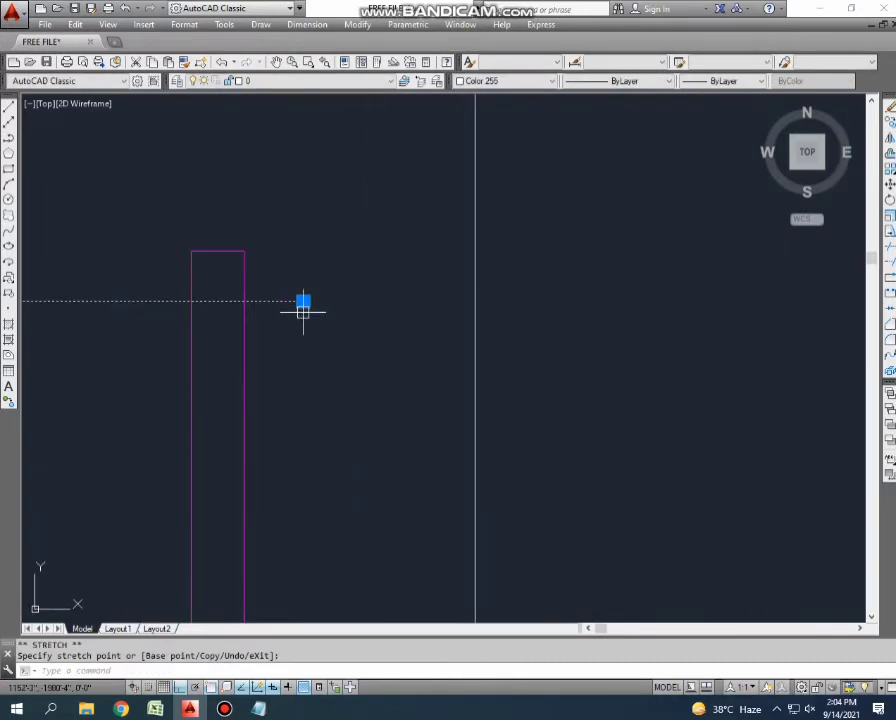
scroll(243, 301, down, 2)
middle_drag(243, 301, 437, 314)
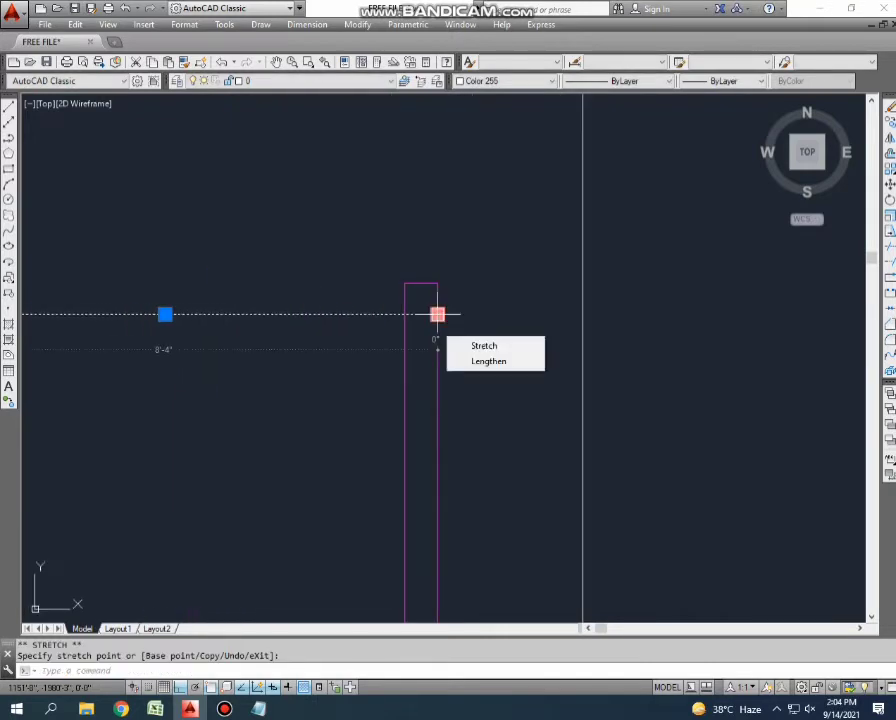
click(404, 314)
scroll(268, 302, down, 3)
key(Escape)
key(Escape)
scroll(260, 320, down, 2)
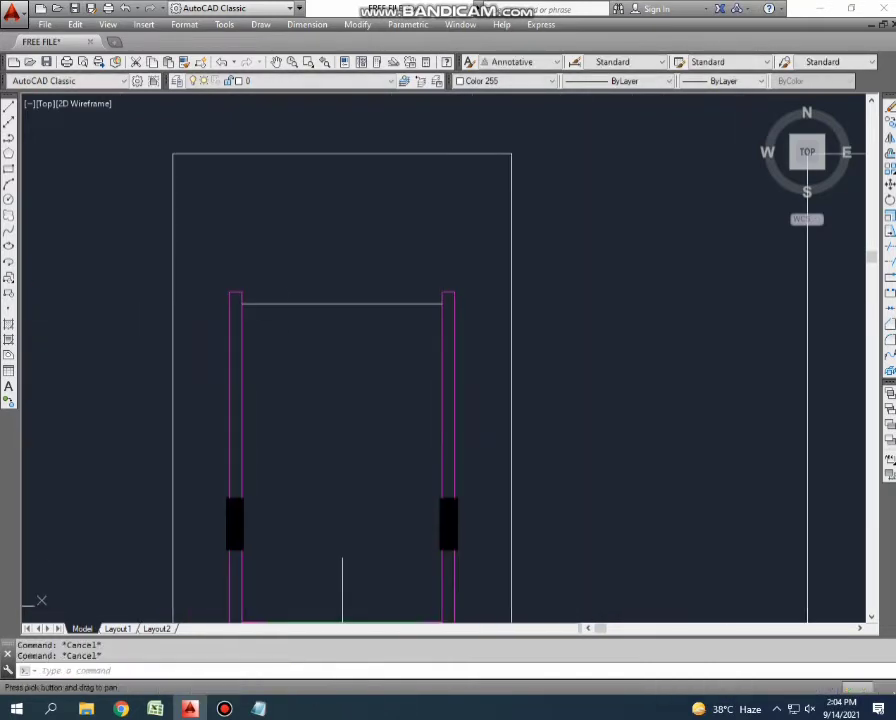
scroll(249, 334, down, 1)
Offset the top tread line 1' repeatedly with the Multiple option to add treads down the left stair.
text(o)
key(Return)
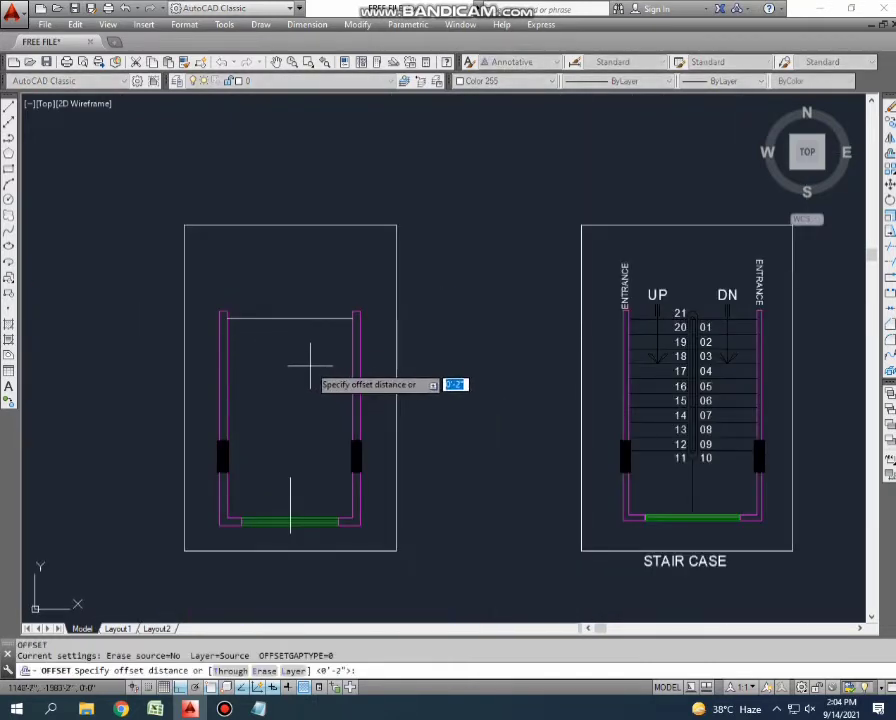
key(Return)
click(310, 319)
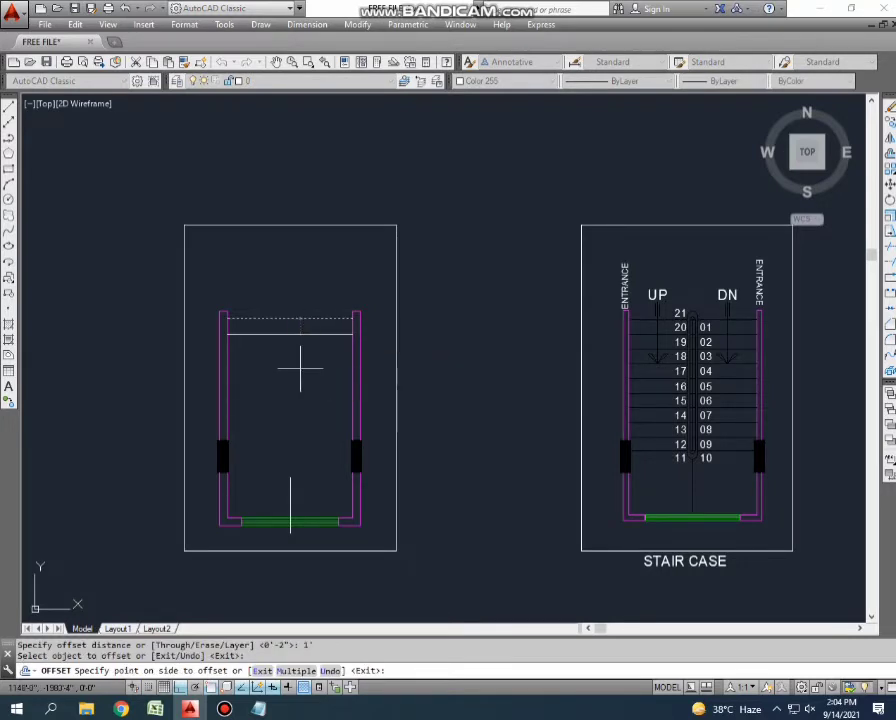
text(m)
key(Return)
click(297, 385)
click(318, 462)
click(322, 482)
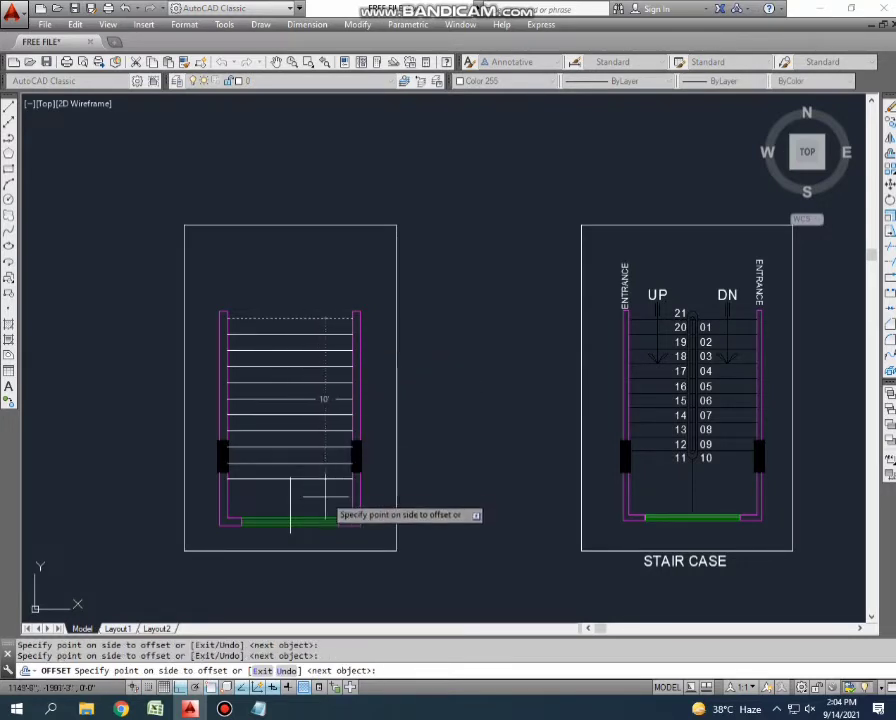
key(Escape)
Window-select the left stair's vertical centre line.
click(292, 486)
middle_drag(292, 486, 305, 477)
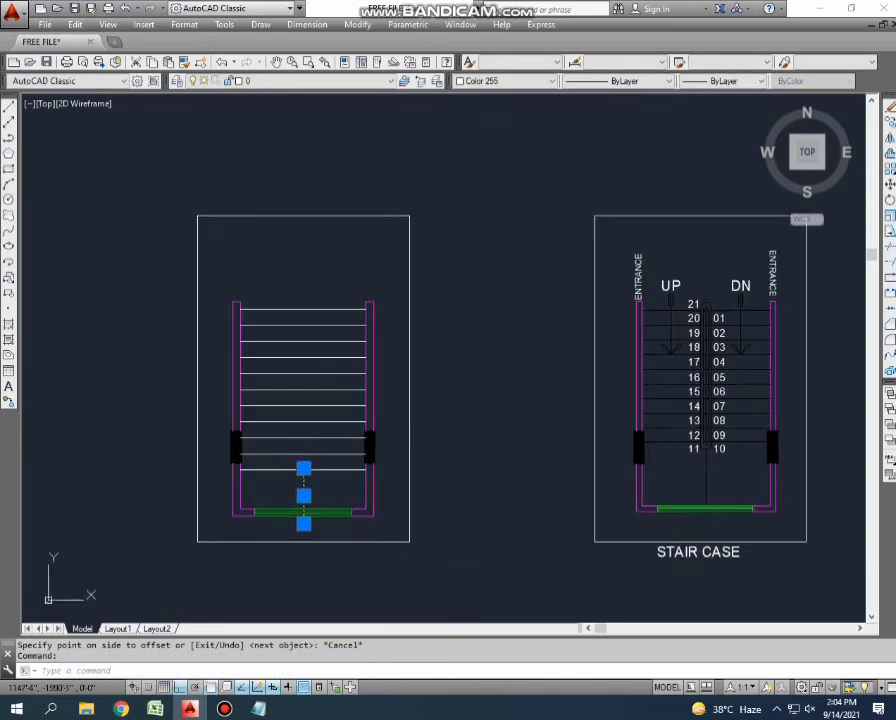
key(Escape)
middle_drag(306, 270, 322, 276)
text(l)
key(Return)
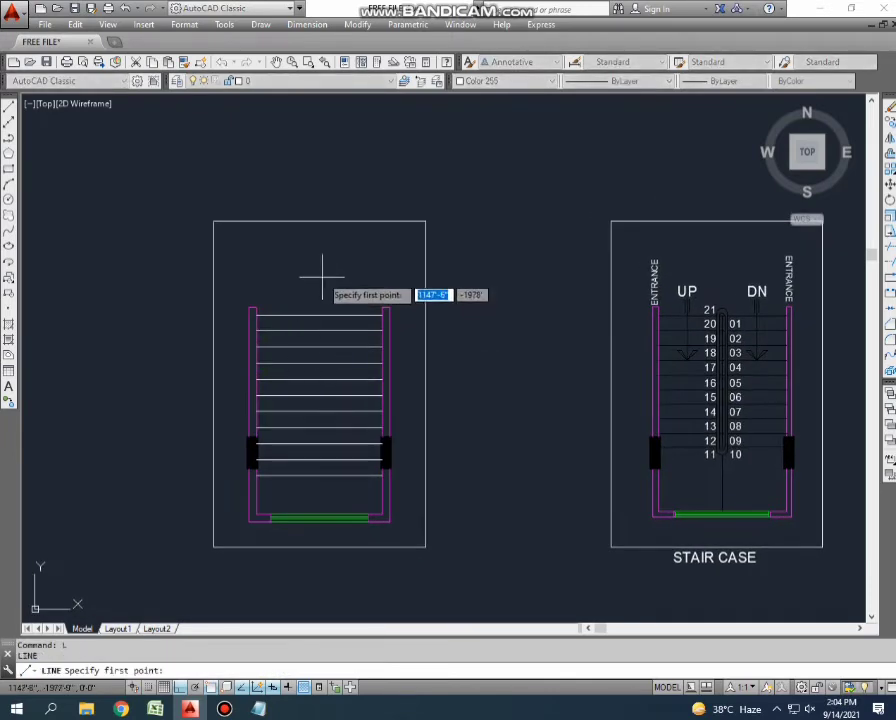
key(Escape)
scroll(384, 472, up, 2)
click(340, 480)
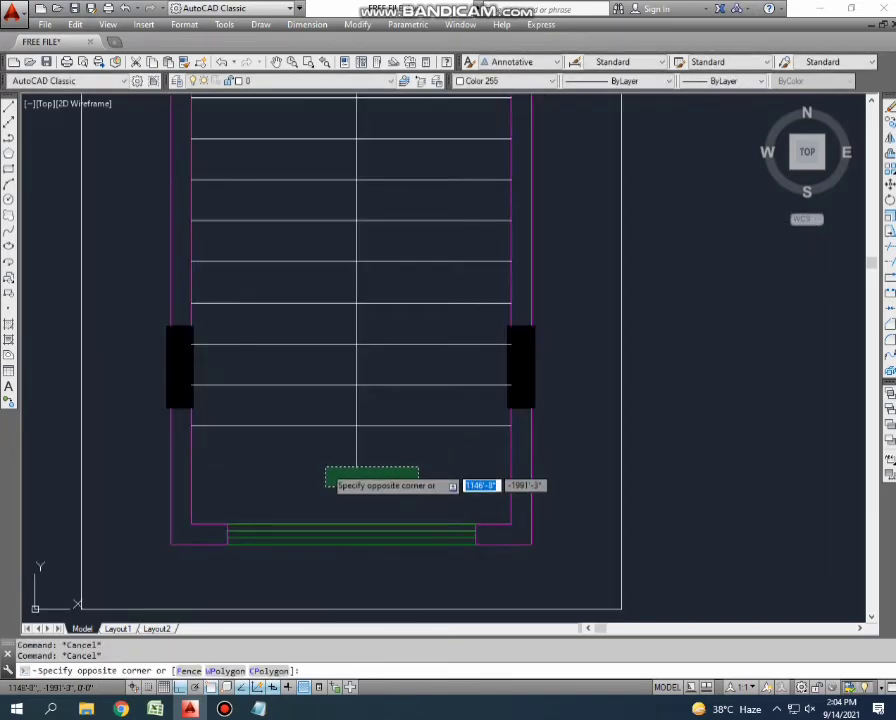
click(376, 440)
Adjust the centre line with MOVE and a grip stretch so it runs through the treads.
text(m)
key(Return)
click(468, 470)
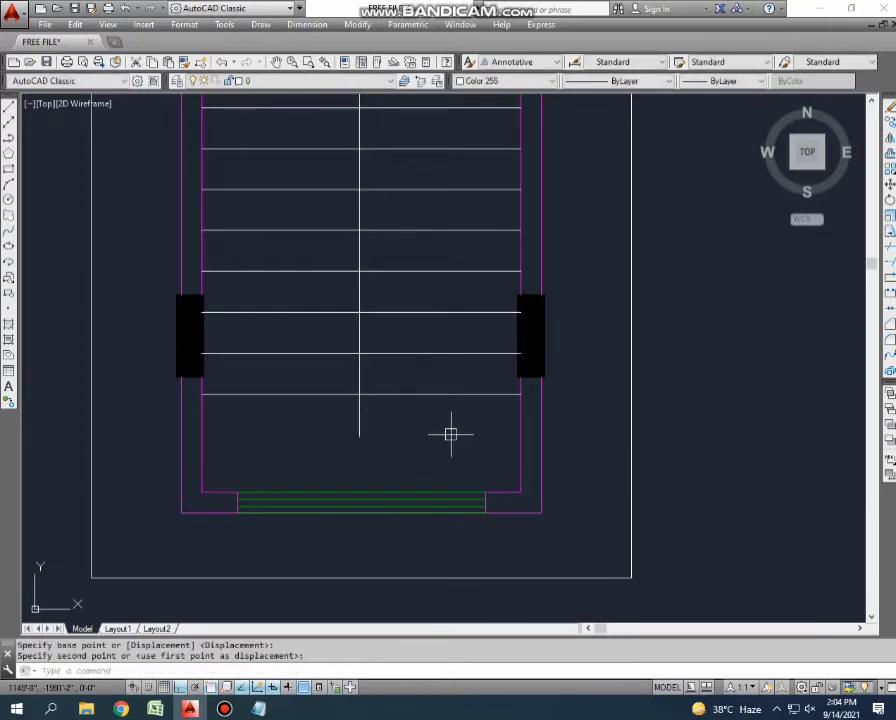
key(Escape)
scroll(354, 523, down, 4)
scroll(361, 299, up, 2)
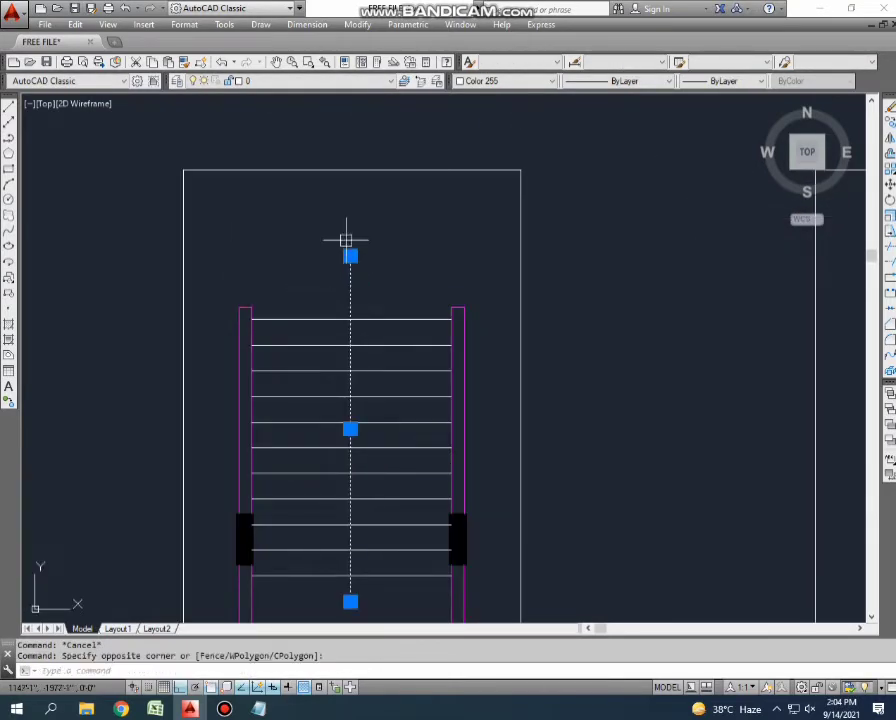
click(350, 256)
scroll(340, 300, up, 2)
scroll(340, 300, down, 3)
key(Escape)
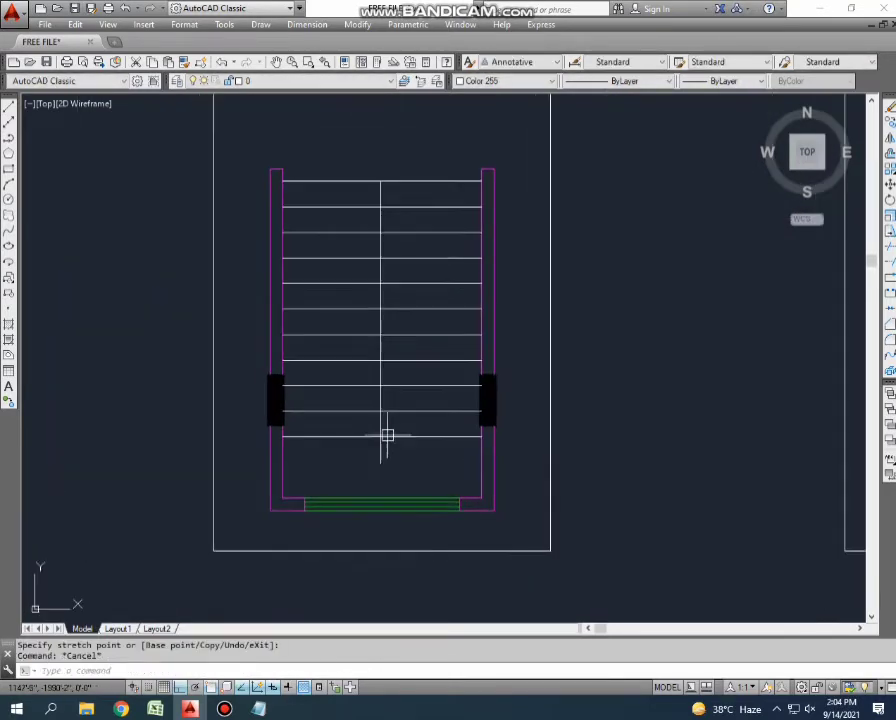
scroll(374, 444, down, 2)
scroll(314, 436, up, 1)
Window-select the finished staircase's middle divider.
key(Escape)
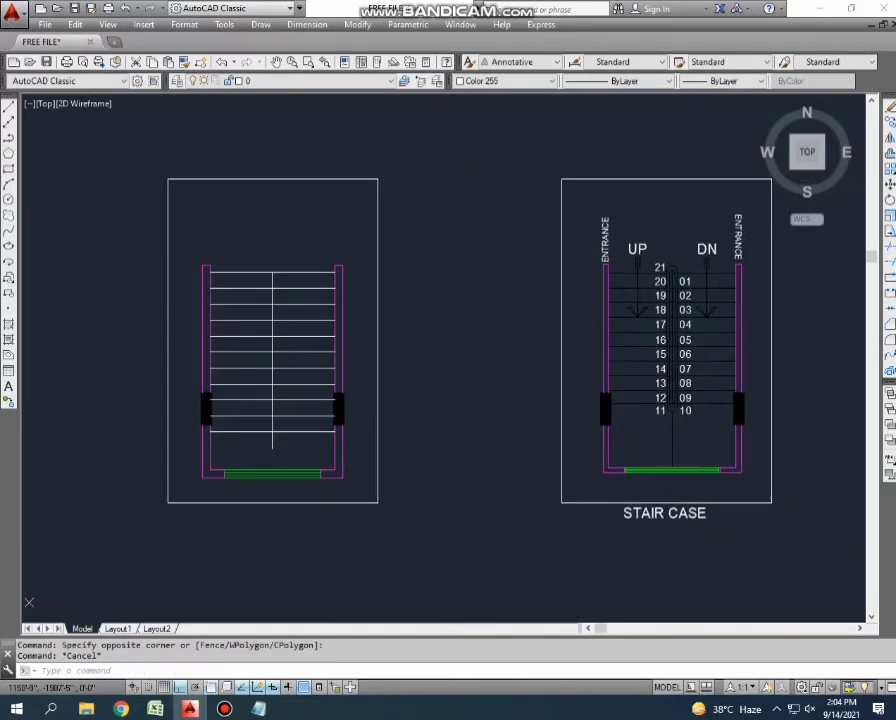
middle_drag(322, 438, 188, 440)
scroll(532, 270, up, 3)
click(440, 210)
scroll(354, 260, down, 1)
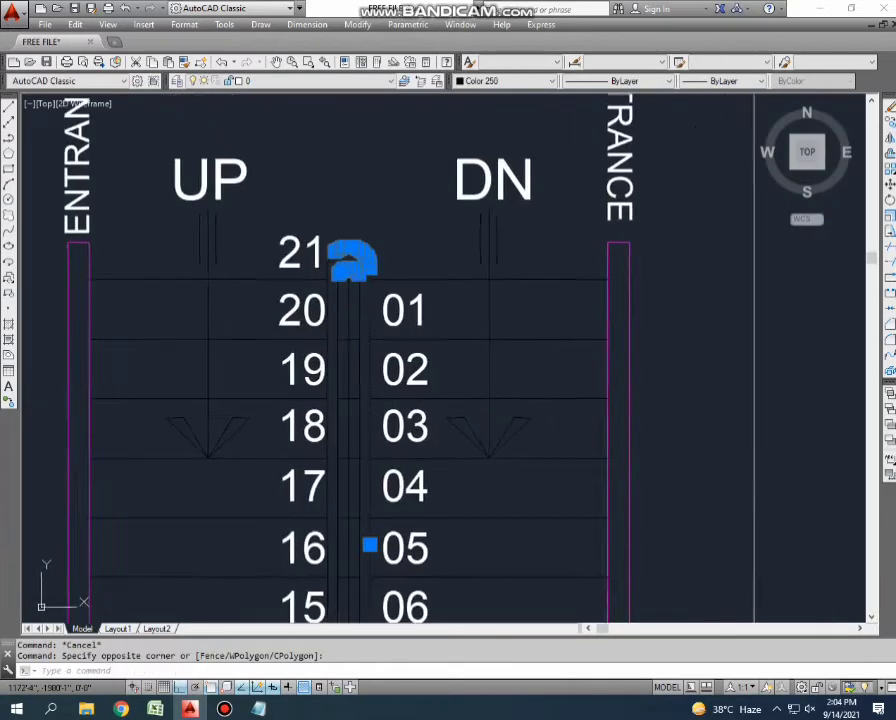
scroll(414, 202, up, 1)
key(Escape)
scroll(410, 205, up, 5)
scroll(278, 168, down, 2)
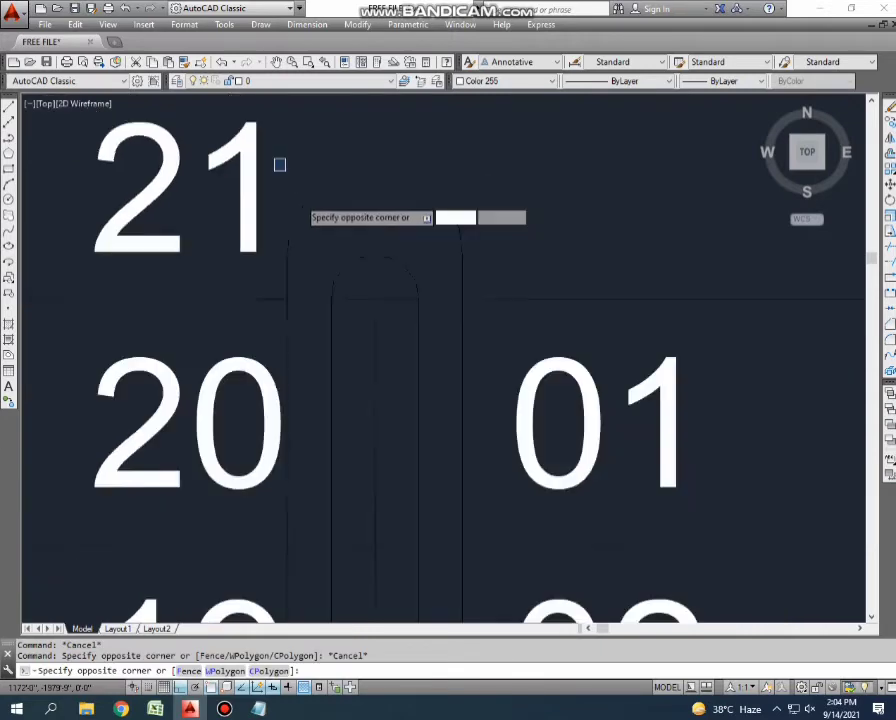
scroll(280, 164, down, 2)
scroll(360, 500, down, 1)
click(420, 587)
middle_drag(420, 587, 430, 427)
Copy the middle divider into the left stair plan with COPY.
text(co)
key(Return)
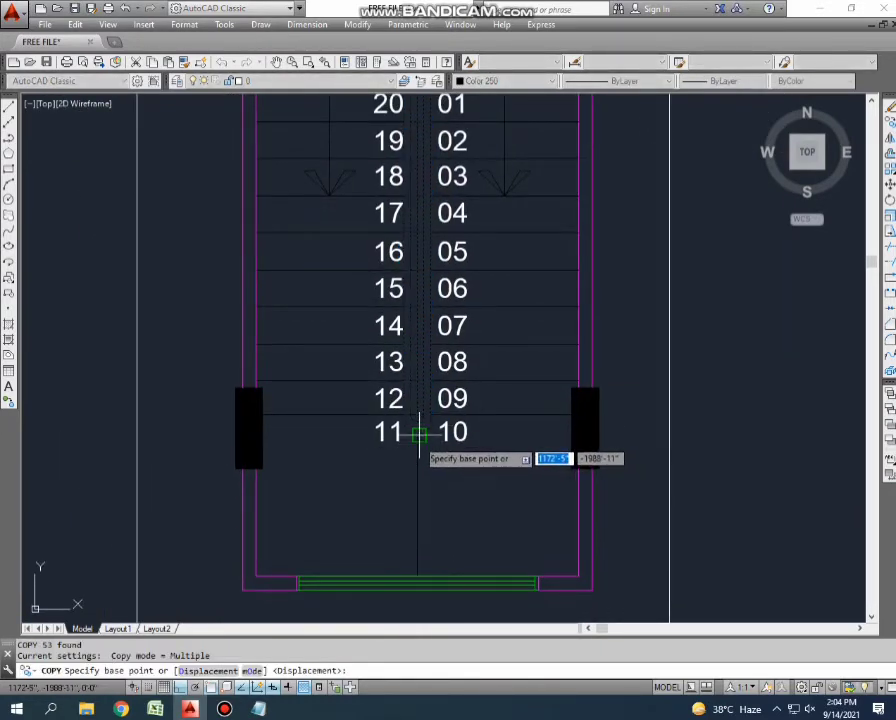
click(416, 434)
scroll(416, 434, down, 2)
scroll(380, 372, down, 1)
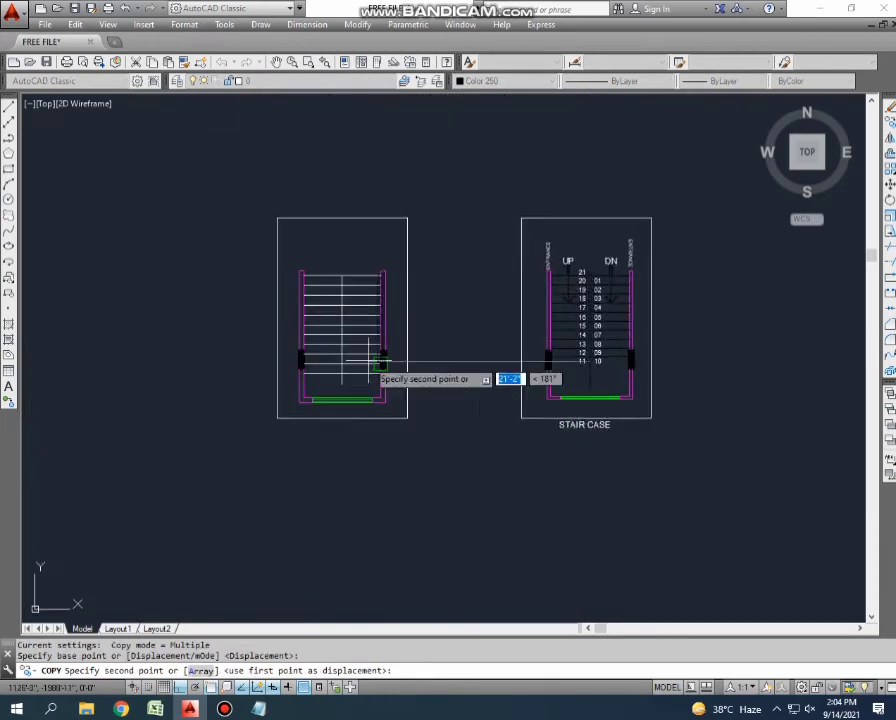
scroll(318, 440, up, 3)
key(Escape)
scroll(300, 420, down, 3)
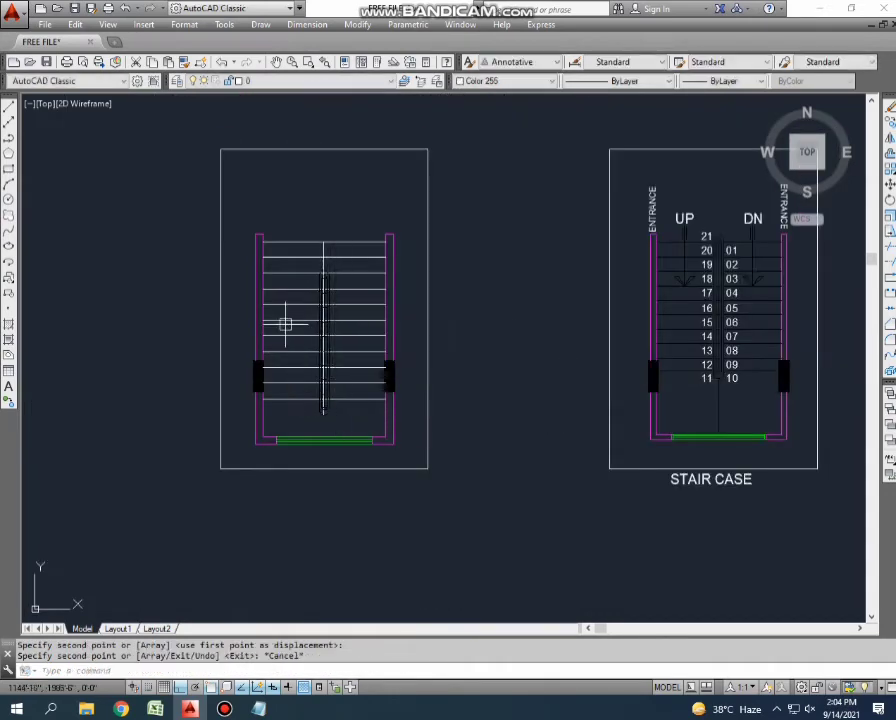
key(Escape)
scroll(290, 310, up, 4)
key(Escape)
Window-select the copied divider and start moving it into position.
click(350, 138)
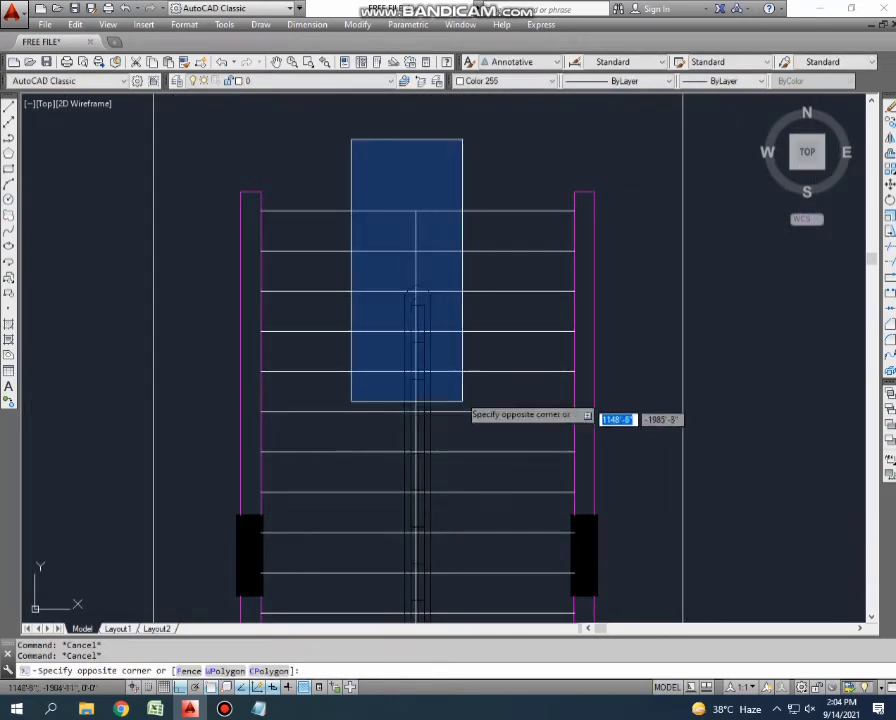
scroll(420, 347, up, 2)
click(406, 386)
text(m)
key(Return)
scroll(406, 386, down, 1)
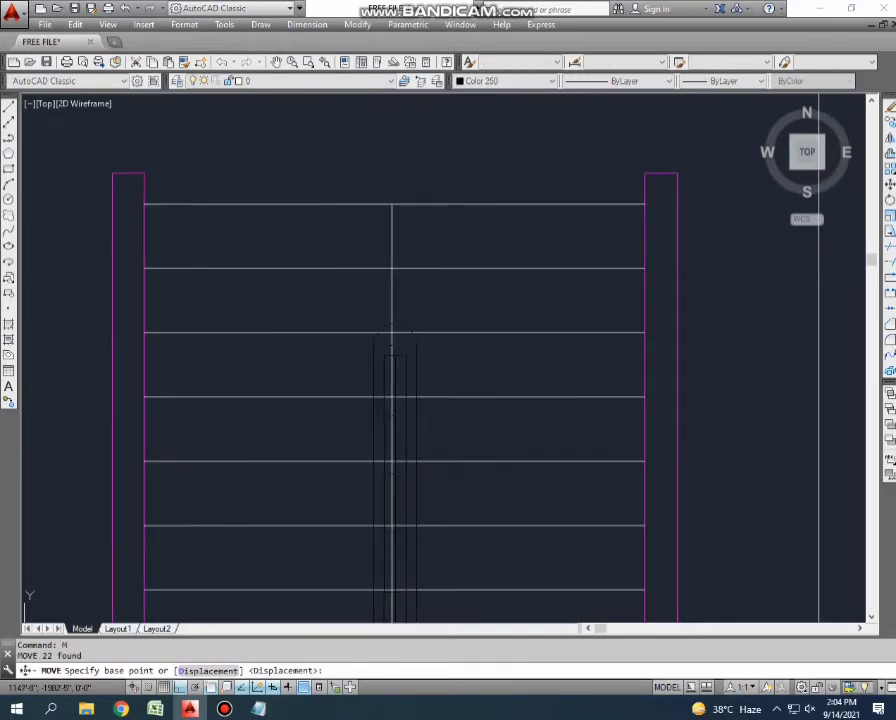
scroll(370, 536, down, 2)
click(626, 478)
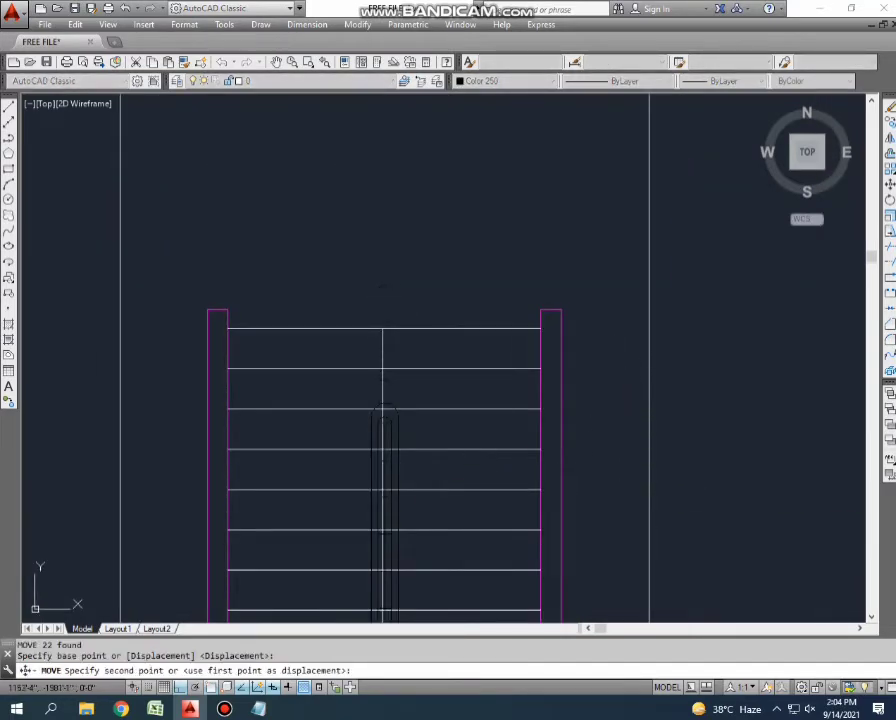
Select the two vertical divider lines and grab their end grips for stretching.
key(Escape)
scroll(400, 406, up, 3)
key(Escape)
scroll(396, 300, down, 2)
scroll(405, 412, up, 2)
click(462, 418)
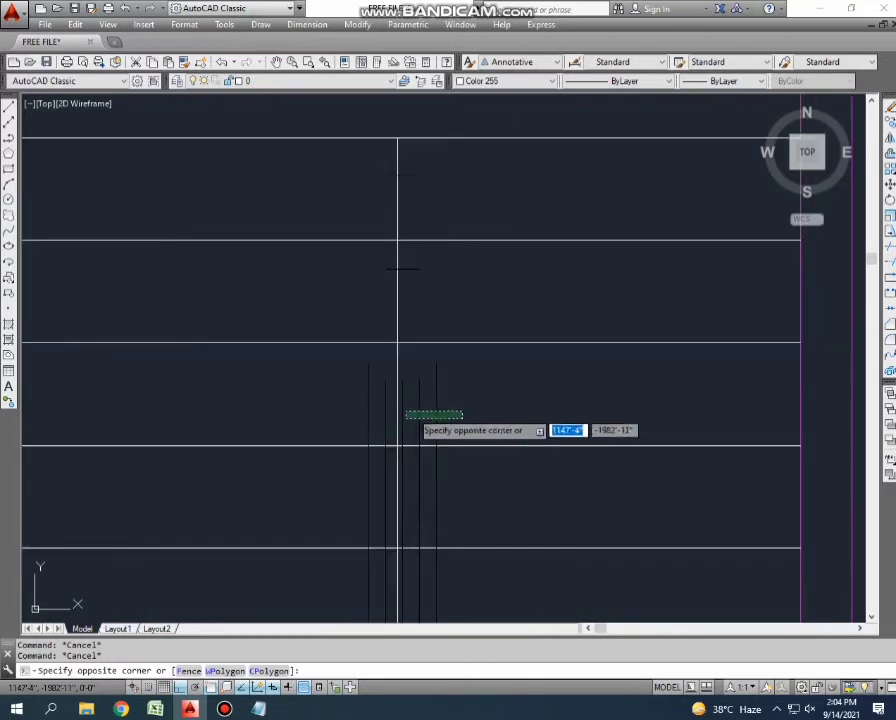
click(404, 406)
click(436, 361)
middle_drag(441, 158, 433, 313)
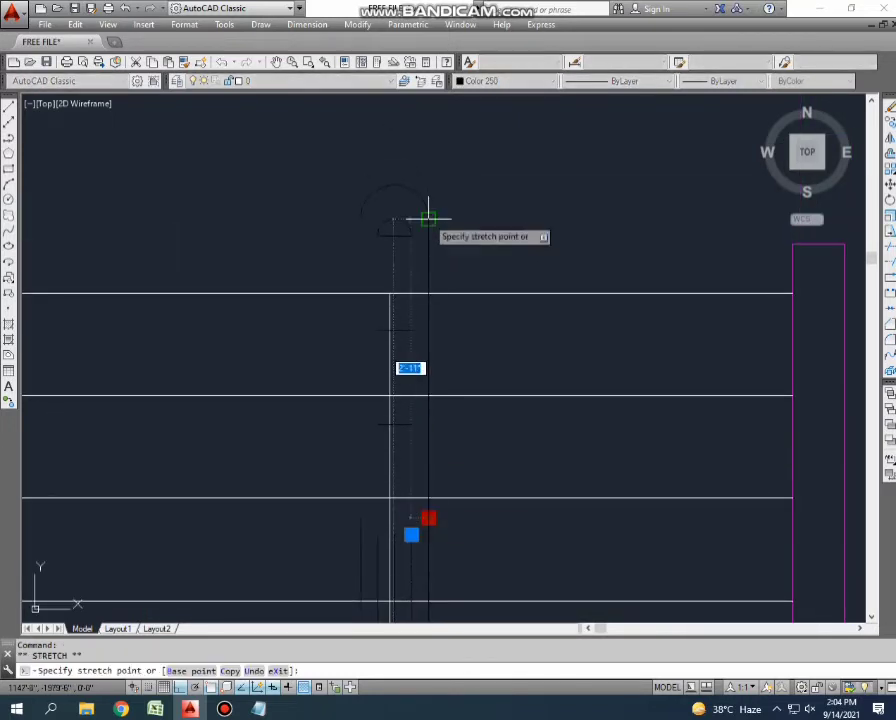
key(Escape)
click(411, 535)
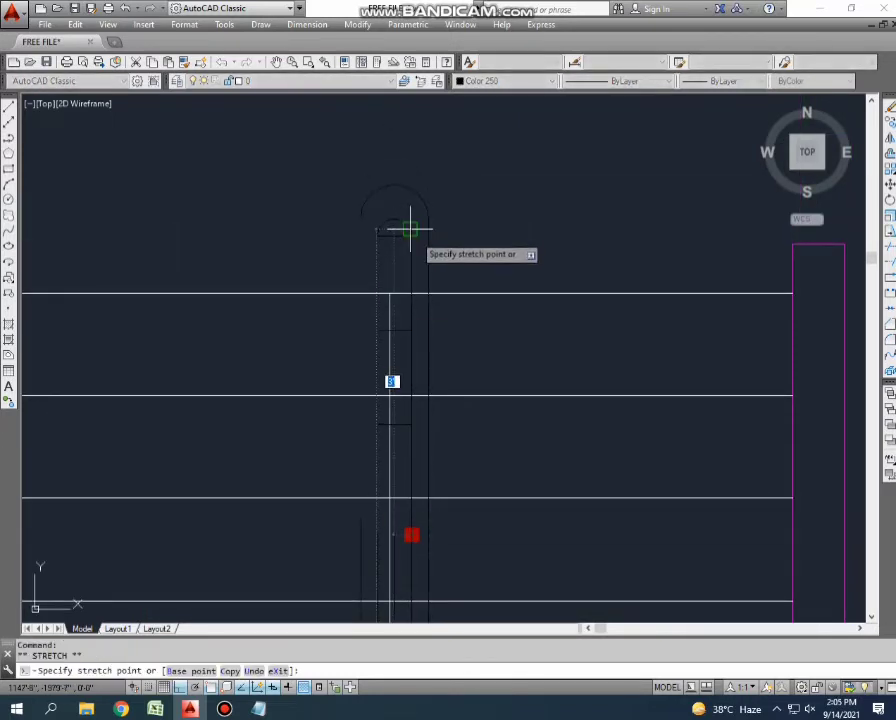
scroll(410, 276, down, 2)
scroll(410, 276, up, 2)
key(Escape)
Grip-stretch a divider line's end up to the arch.
click(380, 415)
click(376, 400)
click(378, 400)
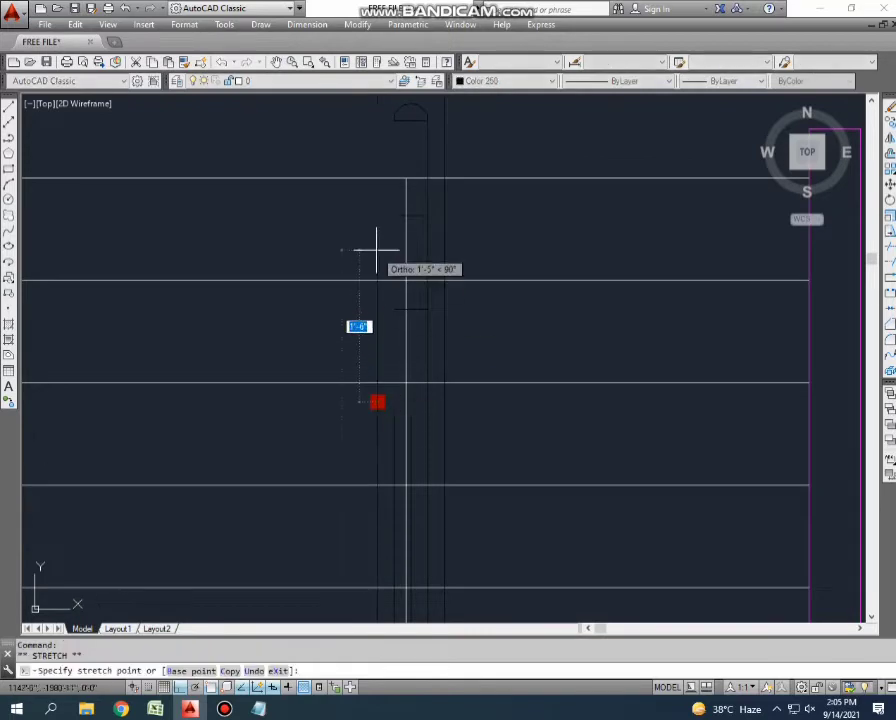
mouse_move(376, 250)
middle_down()
mouse_move(394, 360)
mouse_move(406, 281)
middle_up()
key(Escape)
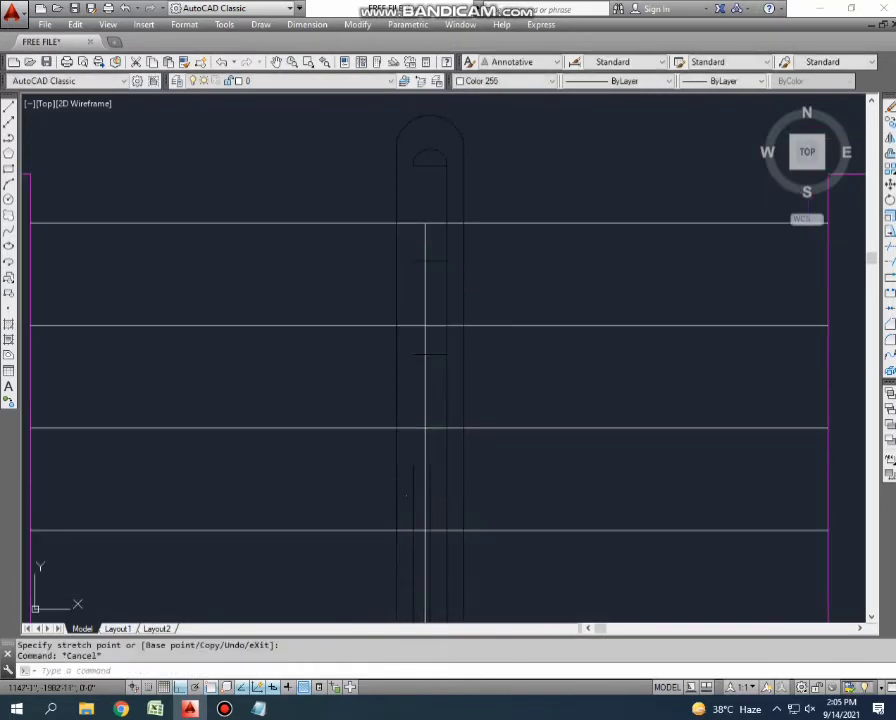
click(416, 484)
click(413, 467)
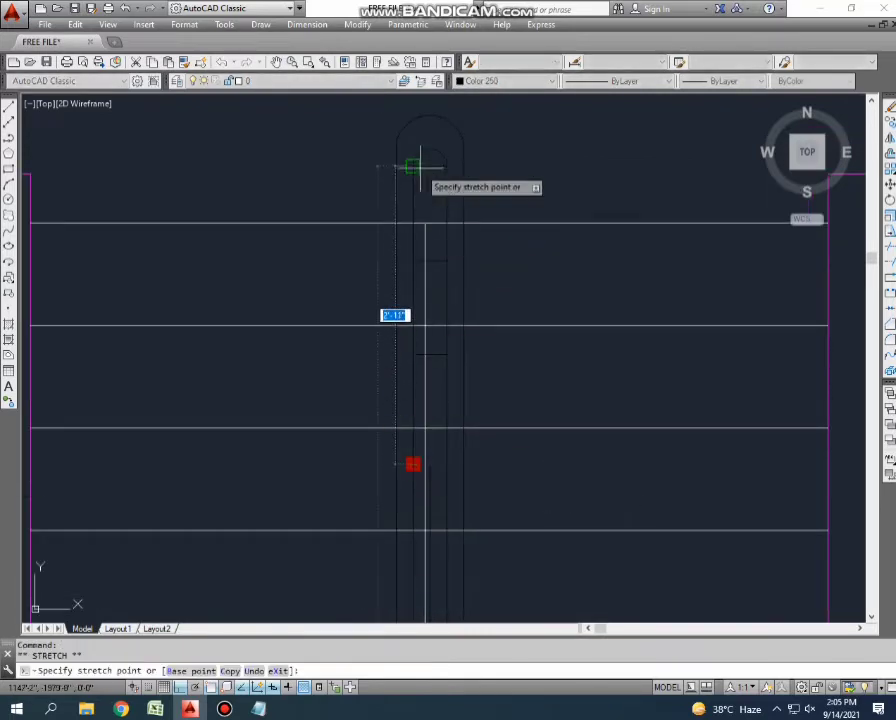
key(Escape)
scroll(440, 476, up, 2)
click(424, 467)
scroll(424, 467, down, 2)
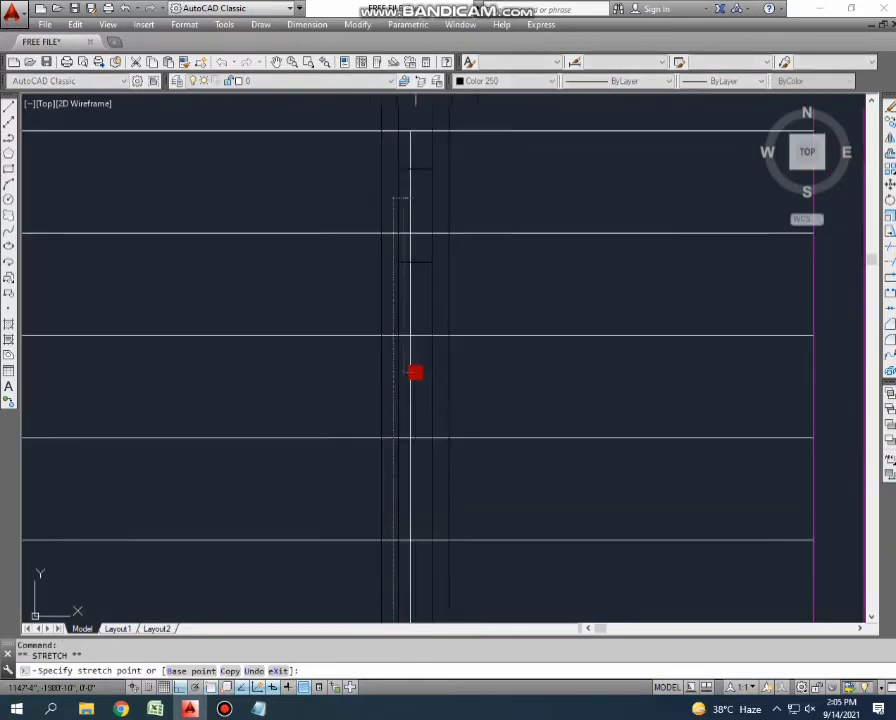
scroll(414, 200, up, 4)
click(408, 201)
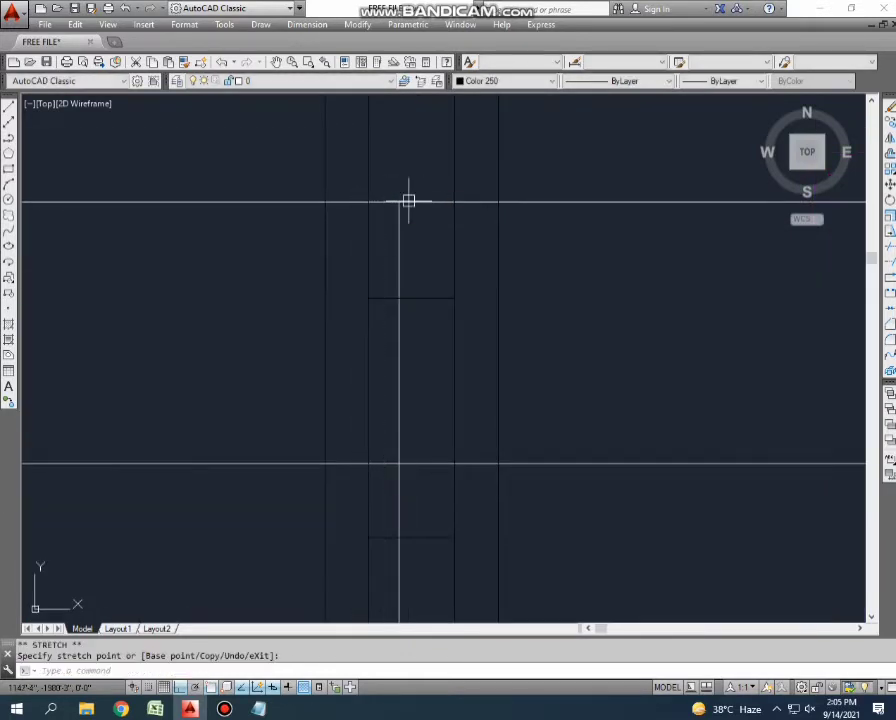
scroll(424, 227, down, 2)
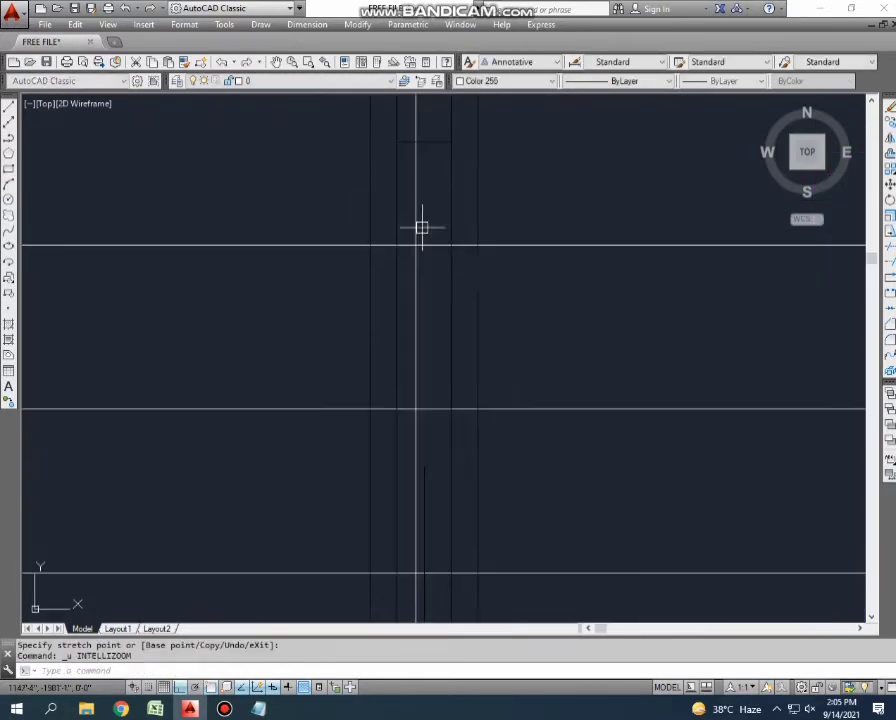
Erase the stray leftover line beside the divider.
click(424, 467)
click(412, 466)
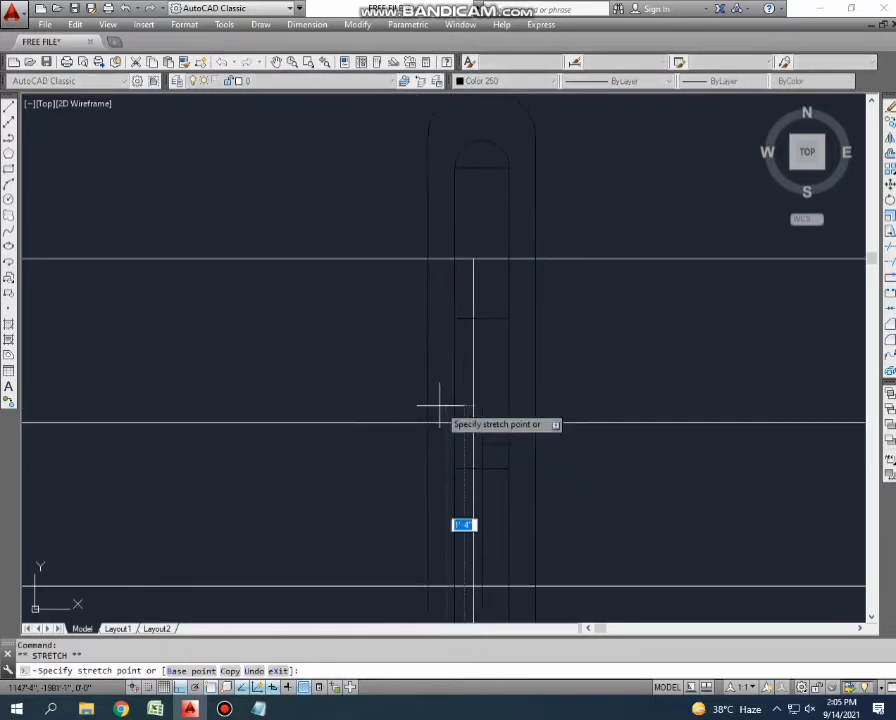
scroll(480, 246, up, 2)
key(Escape)
scroll(484, 332, up, 1)
click(456, 300)
text(e)
key(Return)
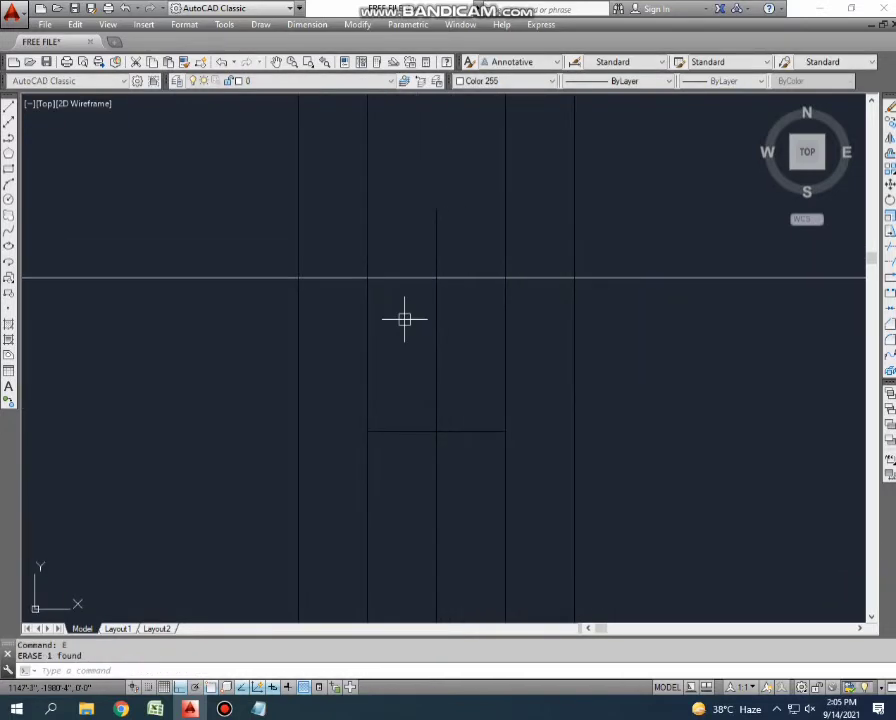
key(Return)
scroll(433, 278, down, 1)
key(Escape)
scroll(428, 278, down, 2)
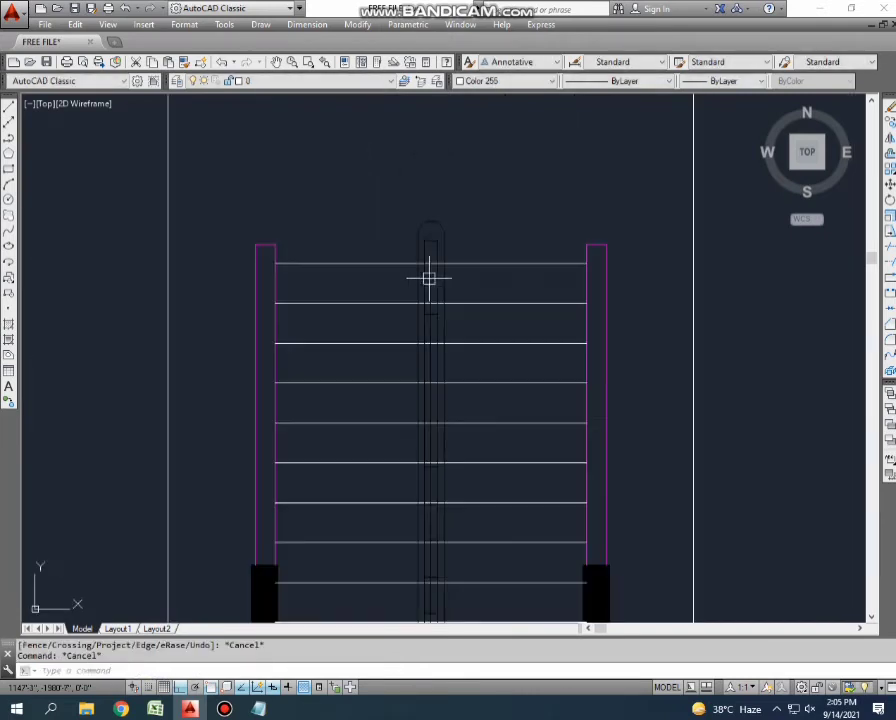
scroll(432, 302, up, 1)
scroll(434, 285, up, 1)
middle_drag(434, 285, 427, 292)
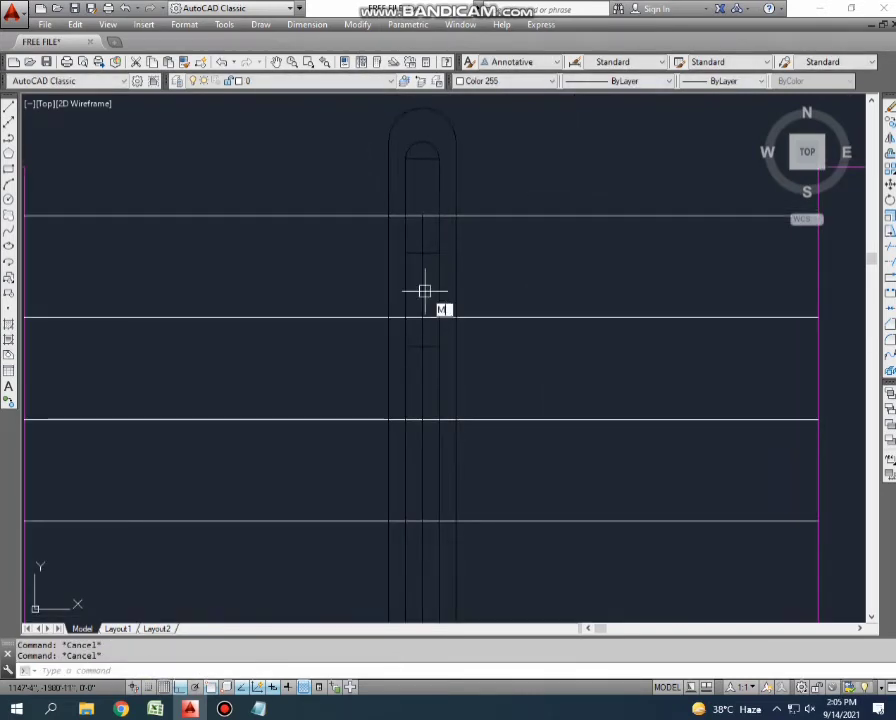
text(a)
key(Return)
click(442, 176)
scroll(560, 192, down, 2)
scroll(594, 146, down, 1)
click(585, 143)
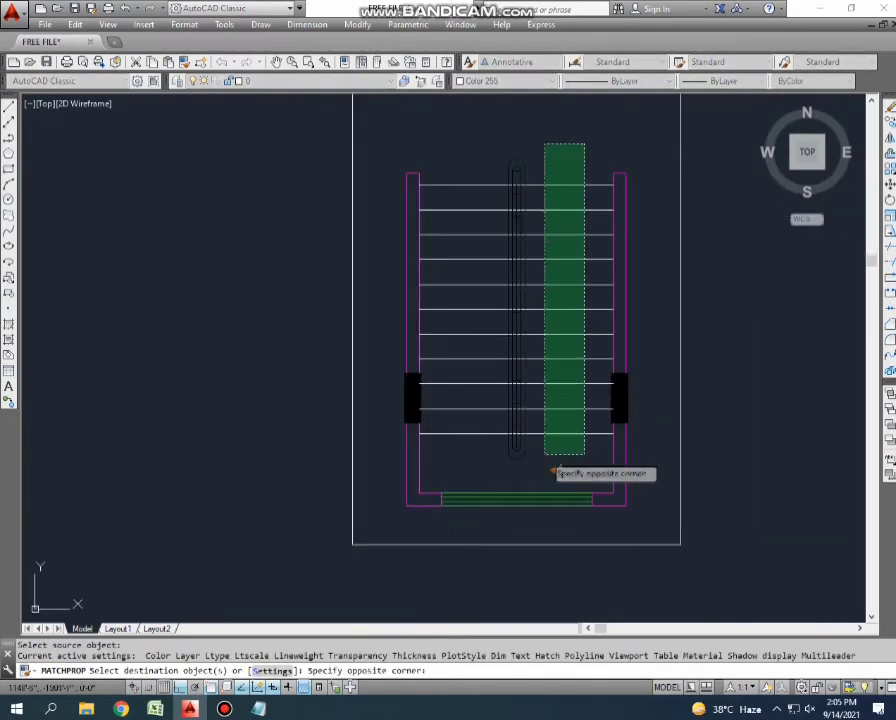
key(Escape)
scroll(487, 365, down, 2)
scroll(593, 282, up, 2)
scroll(269, 374, down, 4)
scroll(347, 364, up, 2)
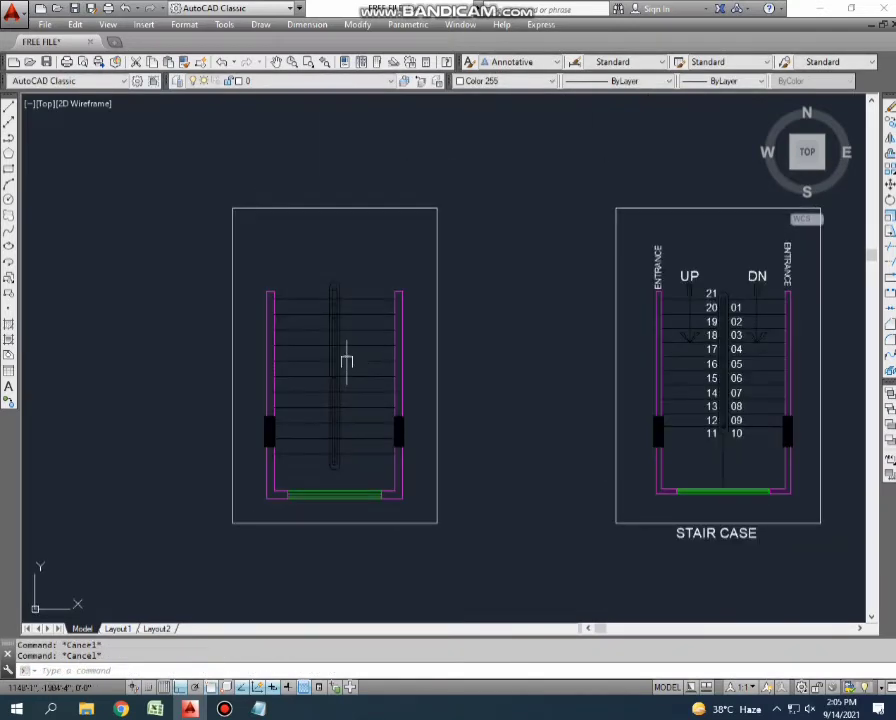
middle_drag(764, 340, 664, 340)
scroll(506, 320, up, 5)
Copy the 01 step number onto the first tread of the left staircase with CO.
scroll(420, 340, down, 2)
click(418, 342)
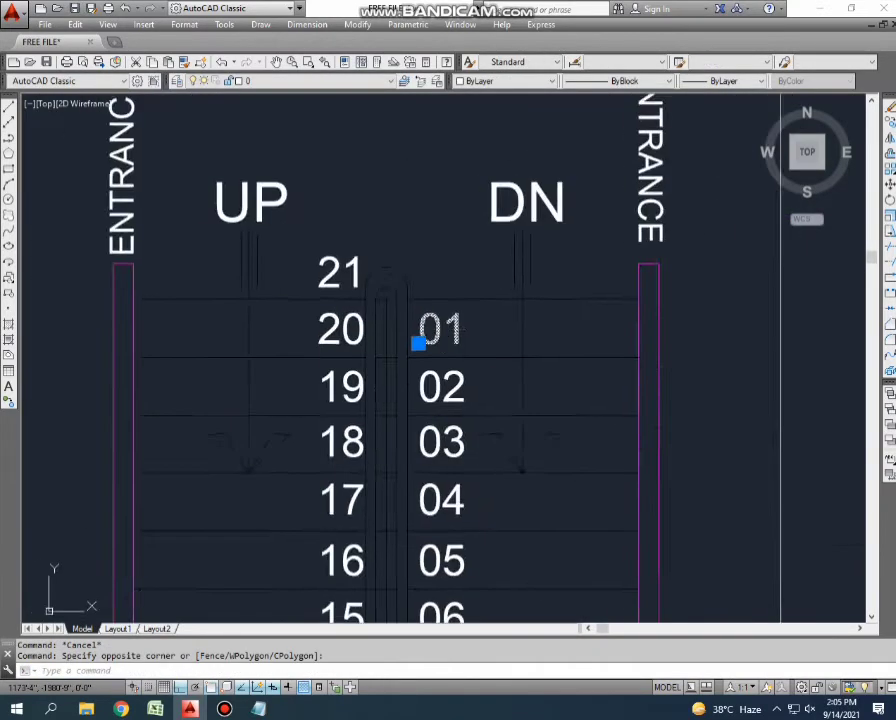
scroll(485, 333, down, 2)
click(490, 350)
text(co)
key(Return)
click(490, 352)
scroll(574, 338, down, 5)
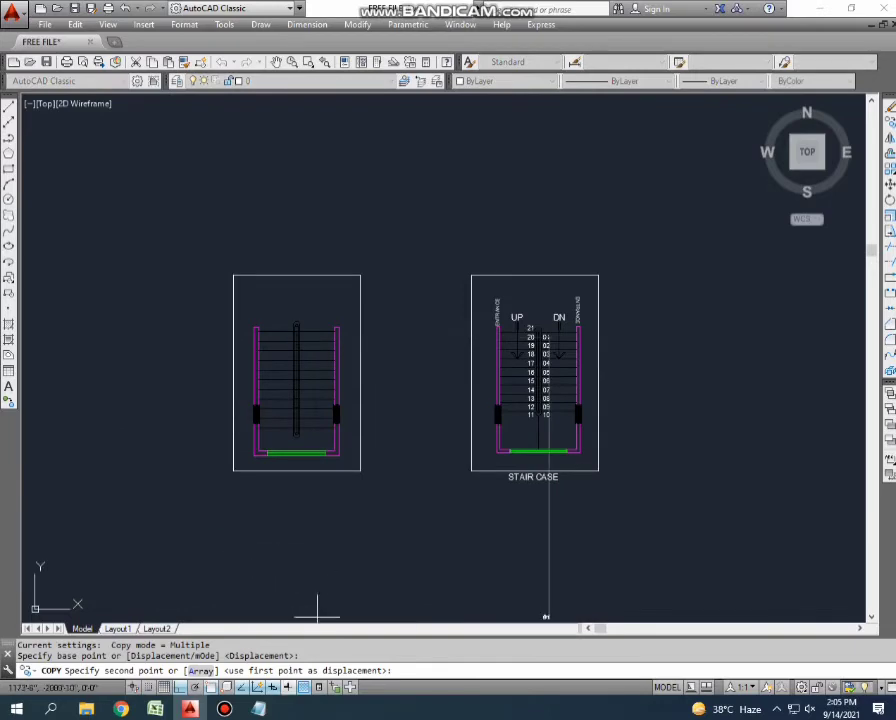
scroll(309, 321, up, 5)
scroll(295, 396, up, 3)
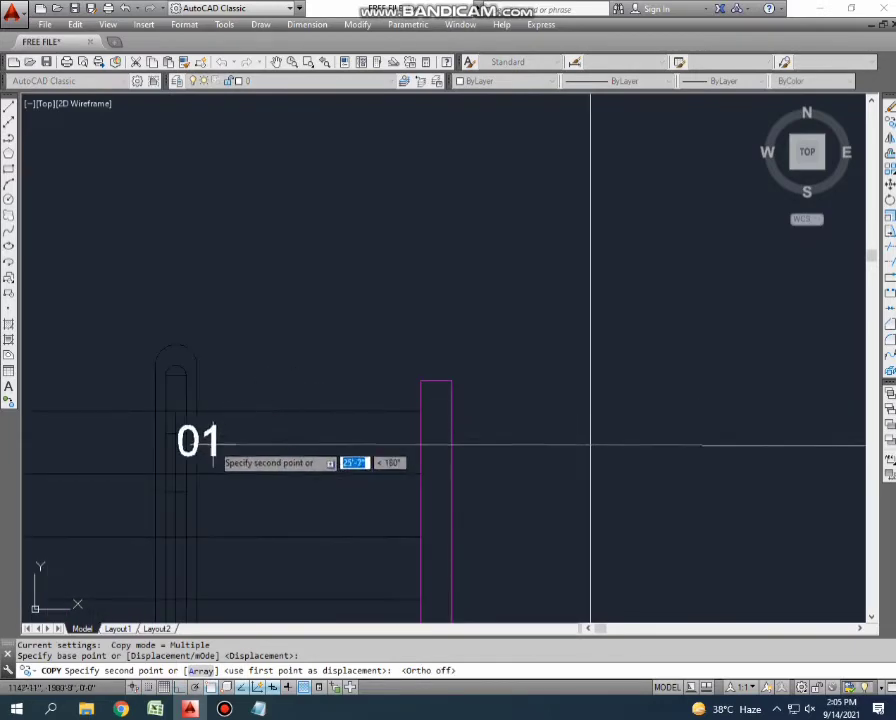
click(238, 447)
middle_drag(238, 447, 369, 306)
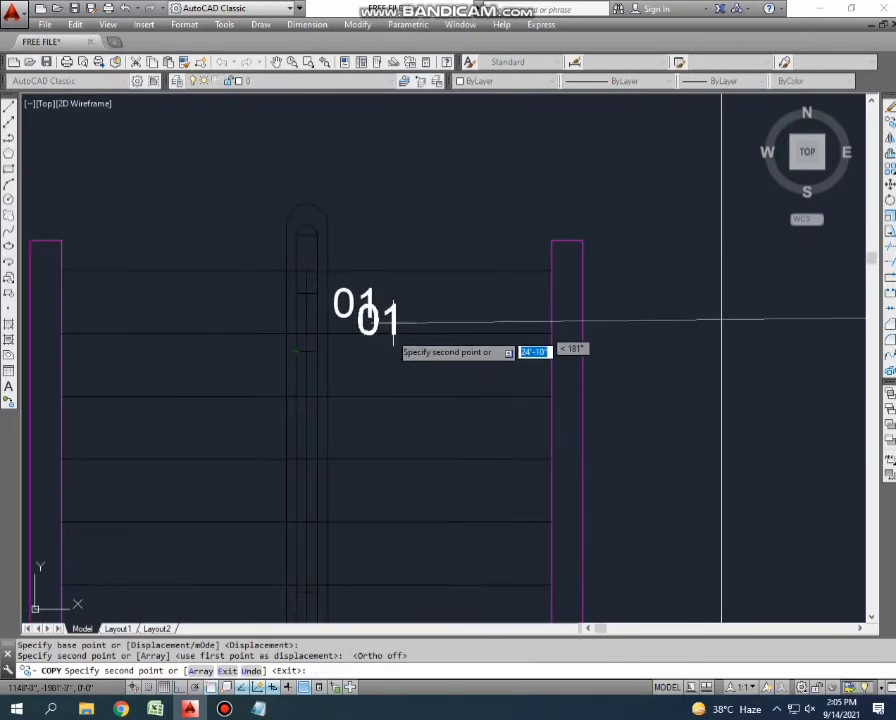
key(Escape)
Copy that 01 onto the next two treads, one and two steps lower.
scroll(375, 230, down, 2)
click(366, 259)
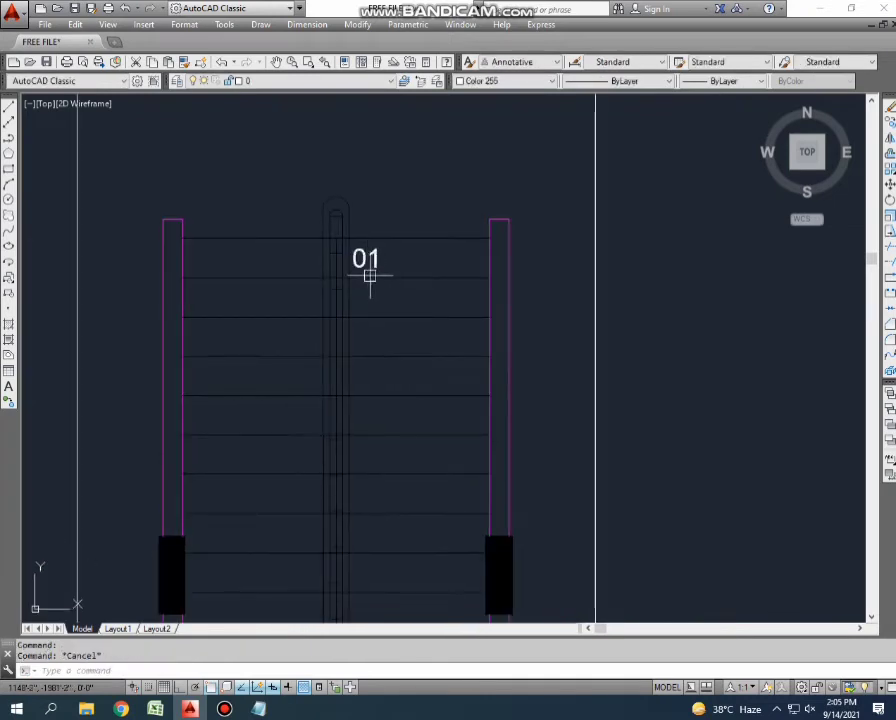
text(c)
scroll(372, 300, up, 4)
text(co)
key(Return)
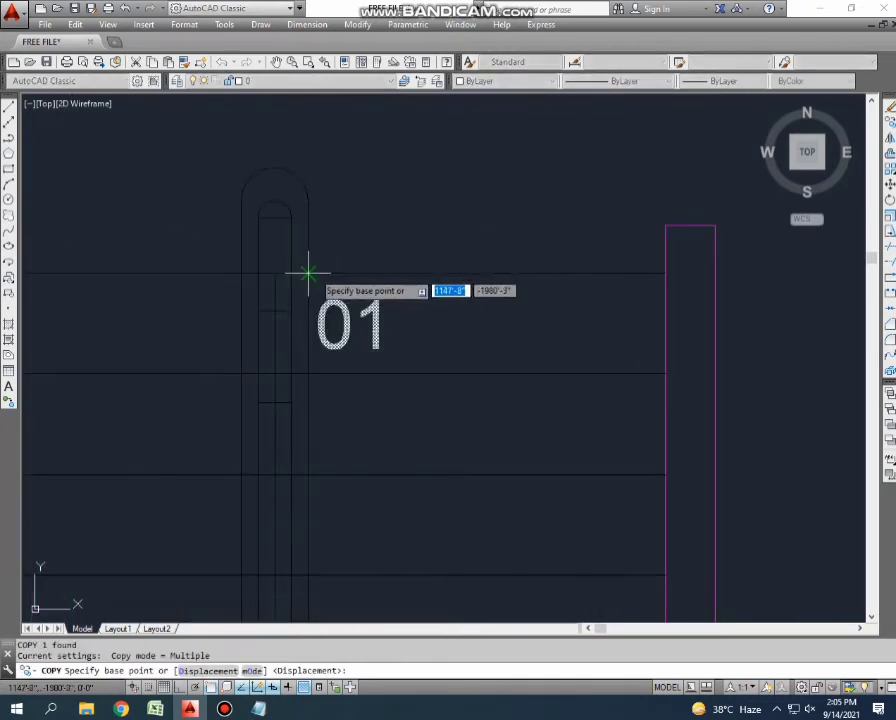
click(308, 273)
click(308, 374)
click(308, 474)
key(Escape)
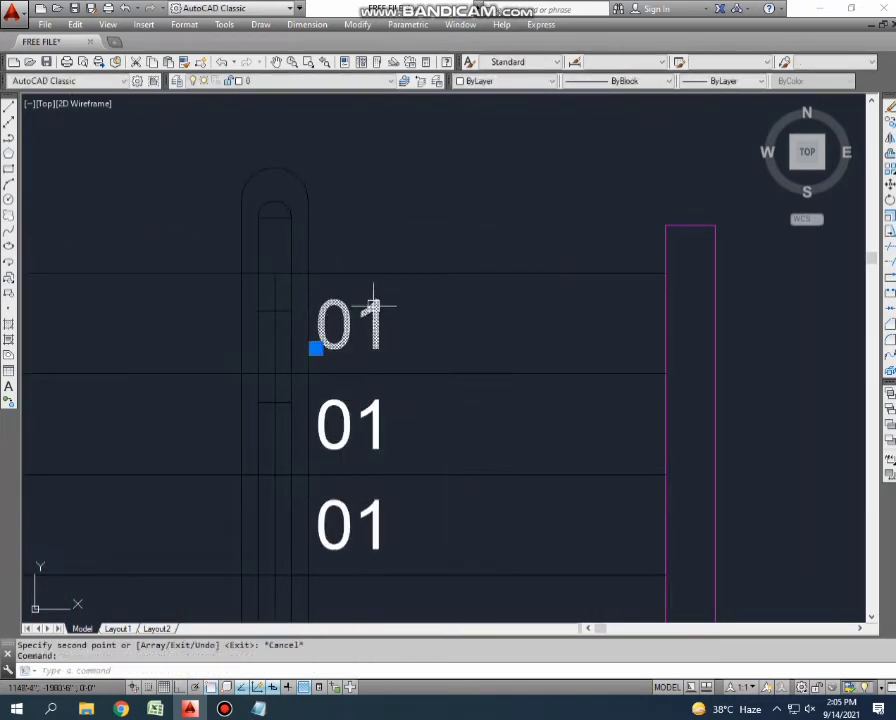
Copy the three 01 labels as a group onto the treads below them.
click(316, 442)
click(370, 480)
click(322, 524)
mouse_move(322, 524)
middle_down()
mouse_move(350, 474)
mouse_move(350, 450)
middle_up()
text(co)
key(Return)
click(328, 198)
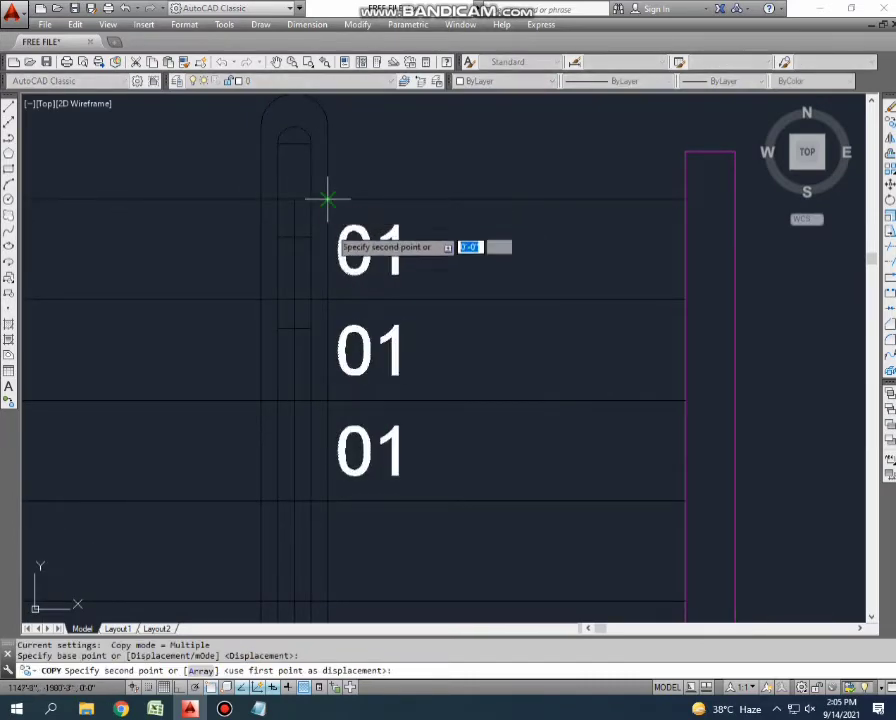
scroll(328, 250, down, 1)
click(326, 410)
scroll(340, 390, down, 2)
scroll(332, 380, up, 2)
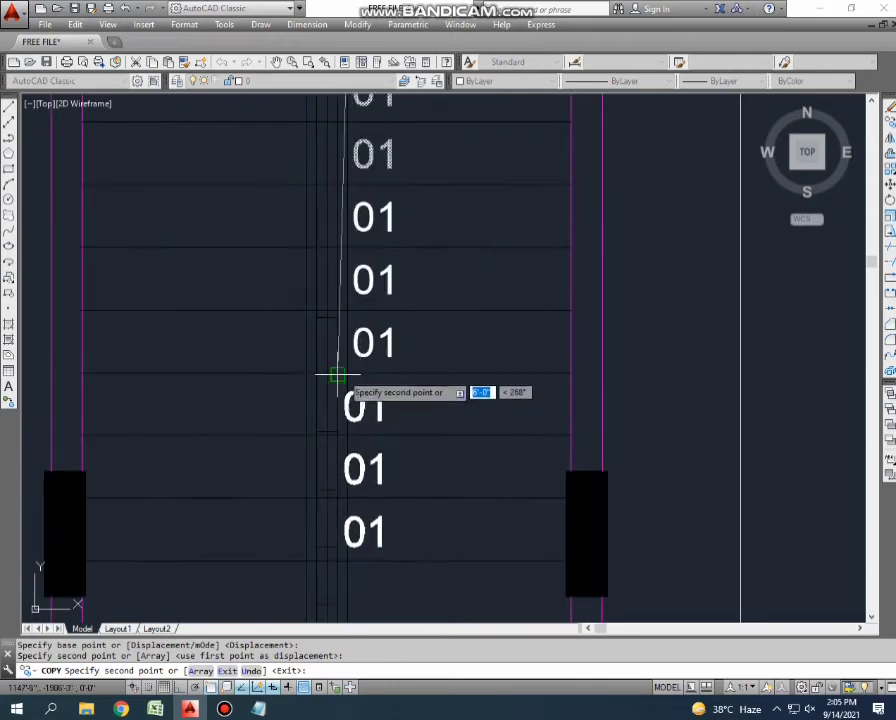
scroll(346, 374, down, 2)
key(Escape)
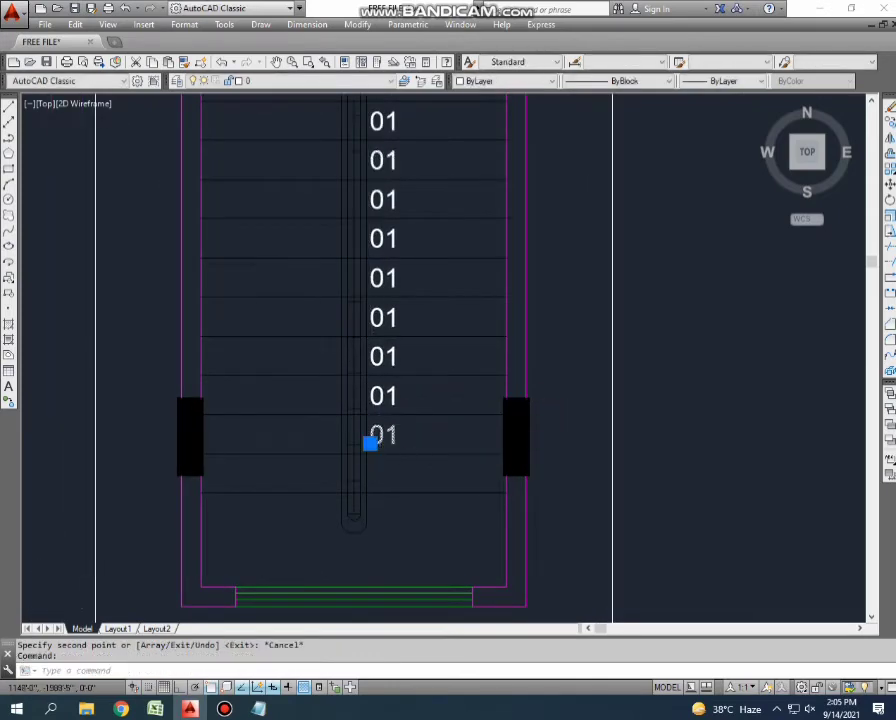
Copy one more 01 a row lower to finish the column.
scroll(370, 441, up, 2)
text(co)
key(Return)
click(356, 362)
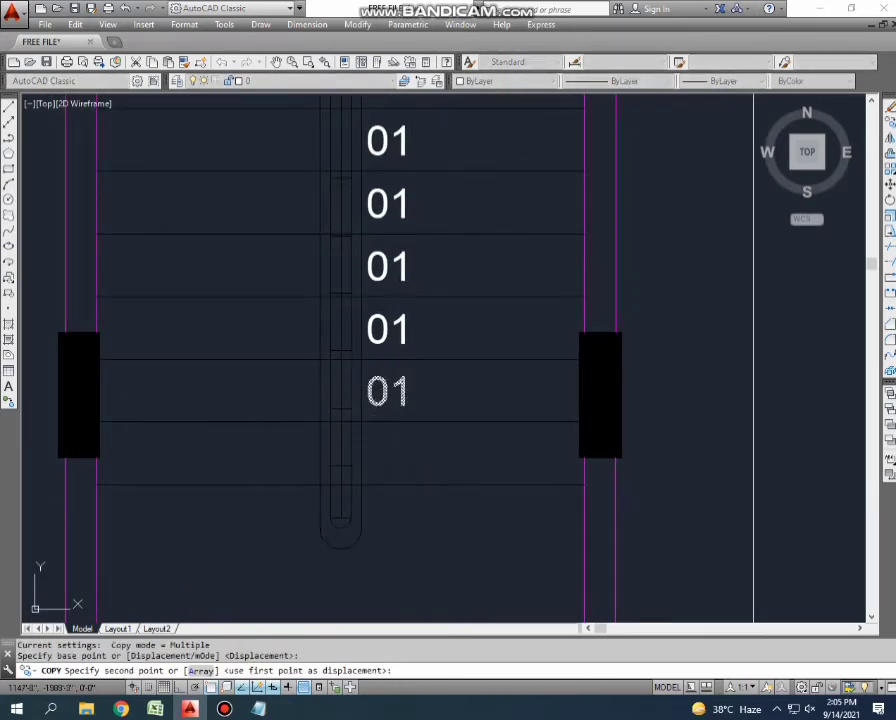
click(358, 424)
scroll(360, 484, down, 3)
key(Escape)
scroll(366, 320, up, 3)
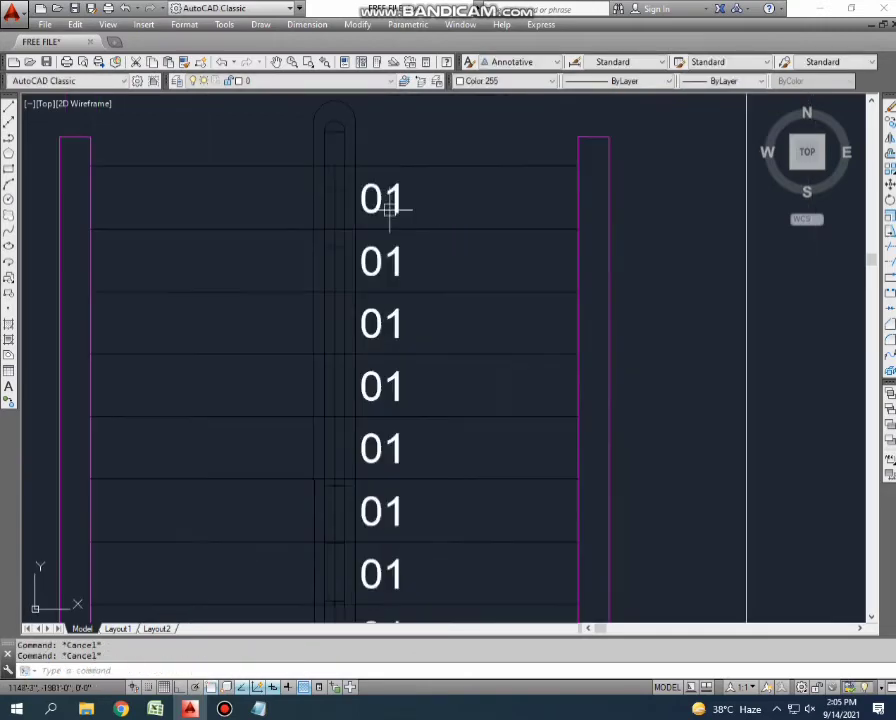
Select all the 01 labels in the staircase column.
click(389, 326)
click(380, 320)
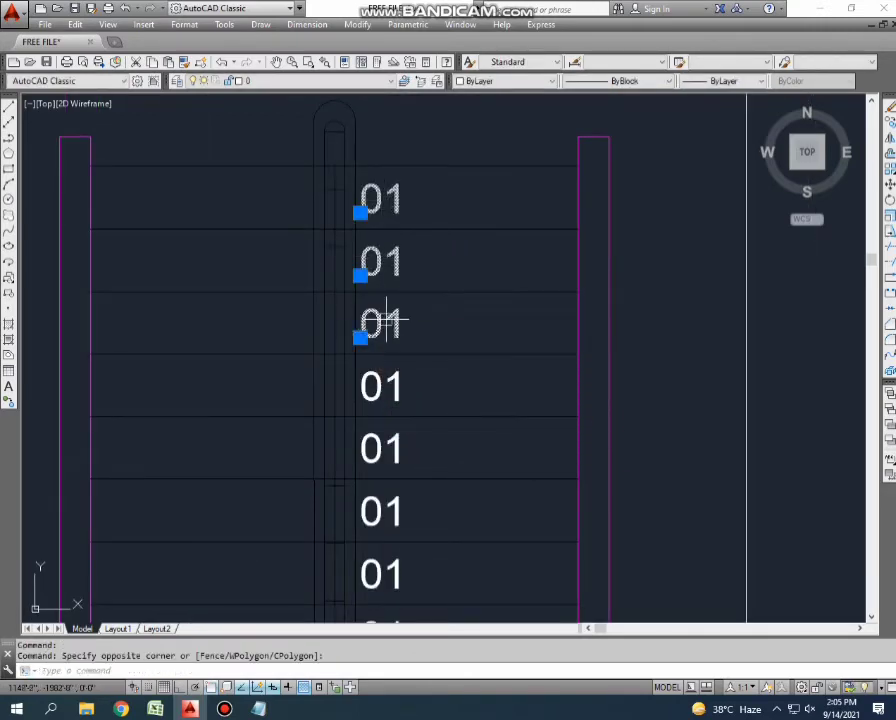
click(392, 379)
middle_drag(399, 425, 392, 328)
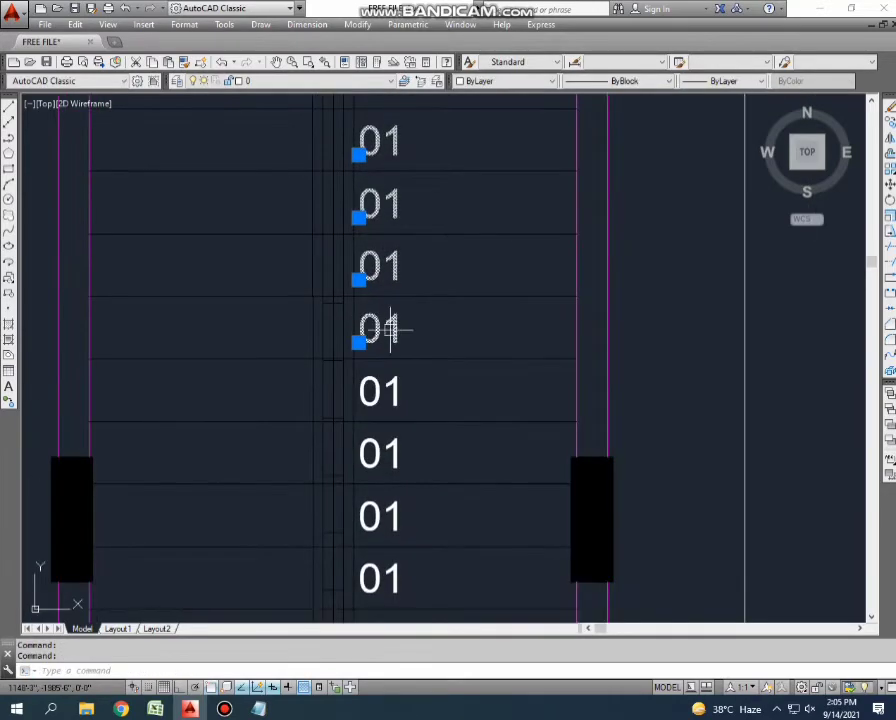
middle_drag(389, 386, 390, 330)
click(390, 398)
middle_drag(390, 440, 391, 400)
click(391, 425)
middle_drag(390, 478, 391, 510)
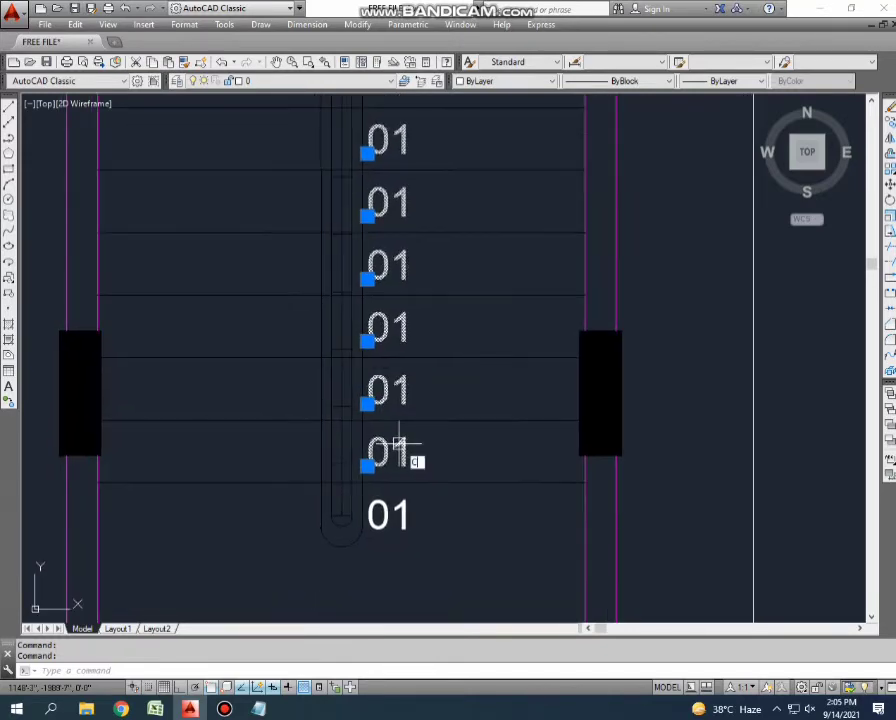
Copy the selected column of 01 labels horizontally to the left with Ortho (F8) on.
text(co)
key(Return)
click(412, 574)
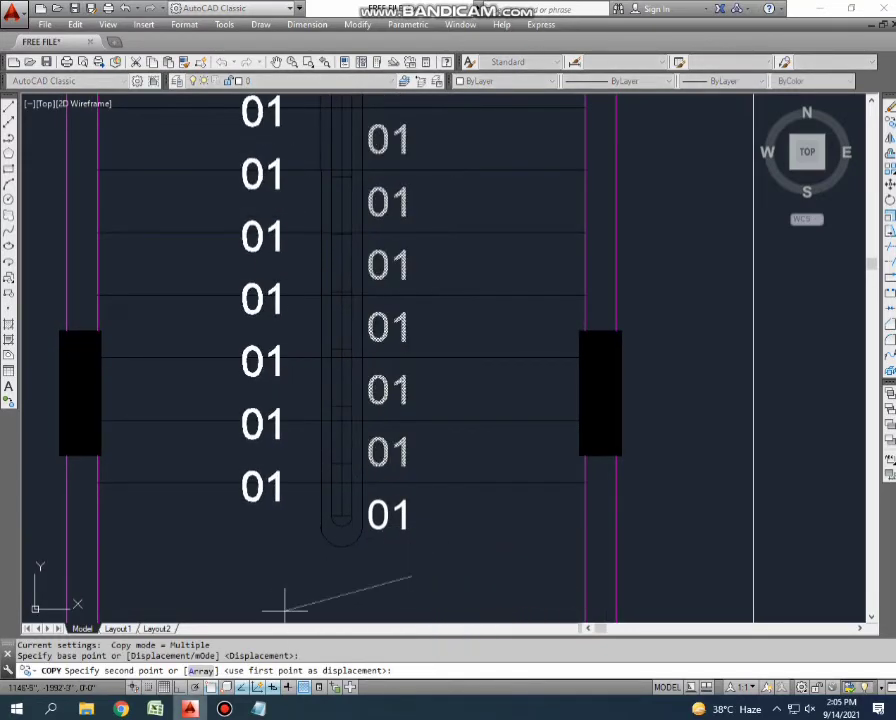
key(F8)
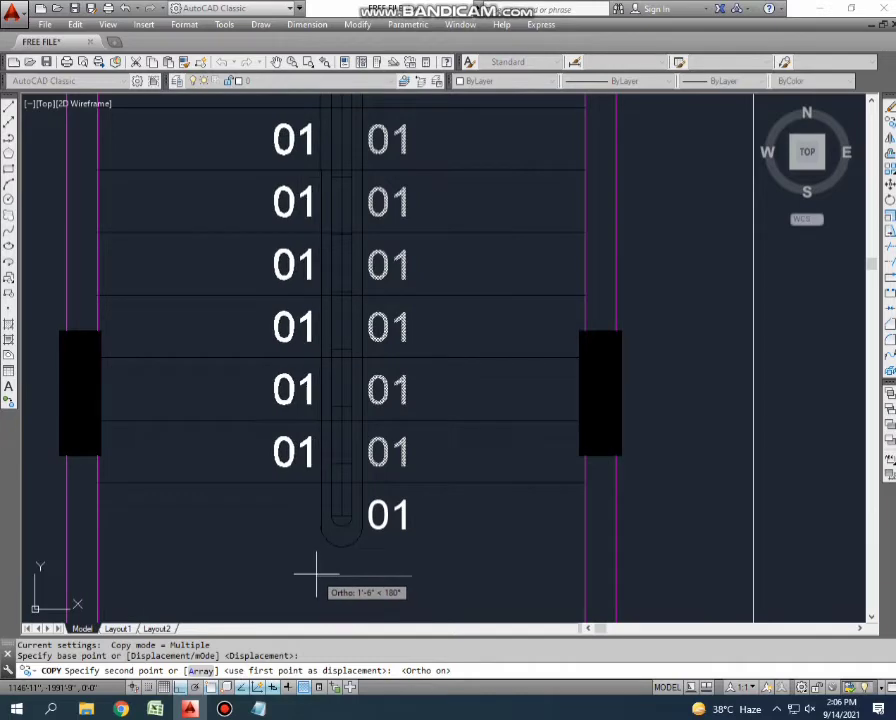
click(318, 577)
scroll(318, 577, down, 3)
key(Escape)
scroll(330, 326, down, 2)
scroll(278, 342, up, 2)
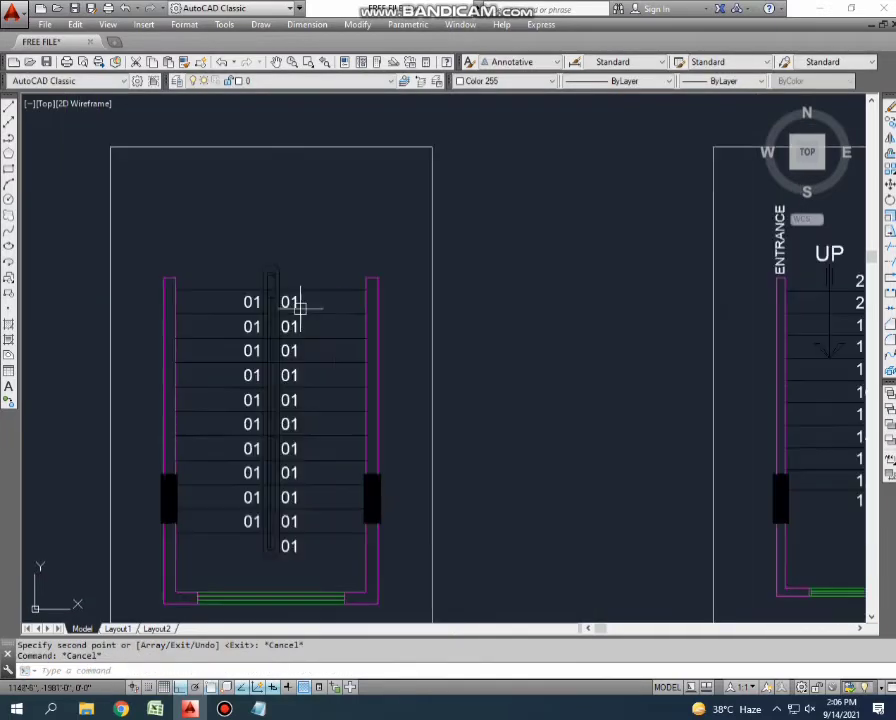
scroll(296, 304, up, 4)
Renumber the second and third right-hand labels to 02 and 03.
click(250, 385)
key(Escape)
double_click(252, 364)
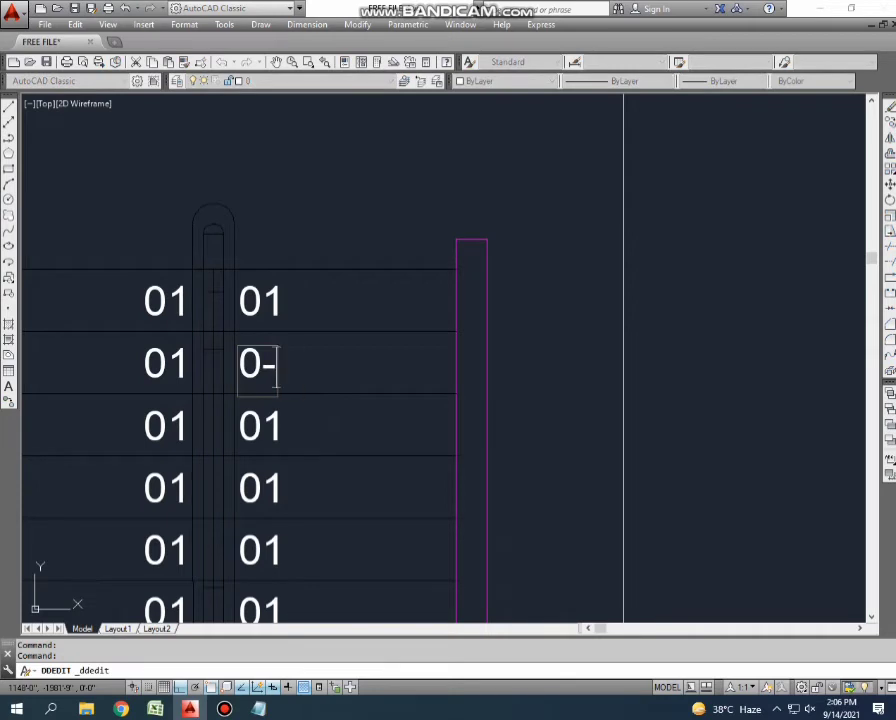
key(Escape)
click(256, 425)
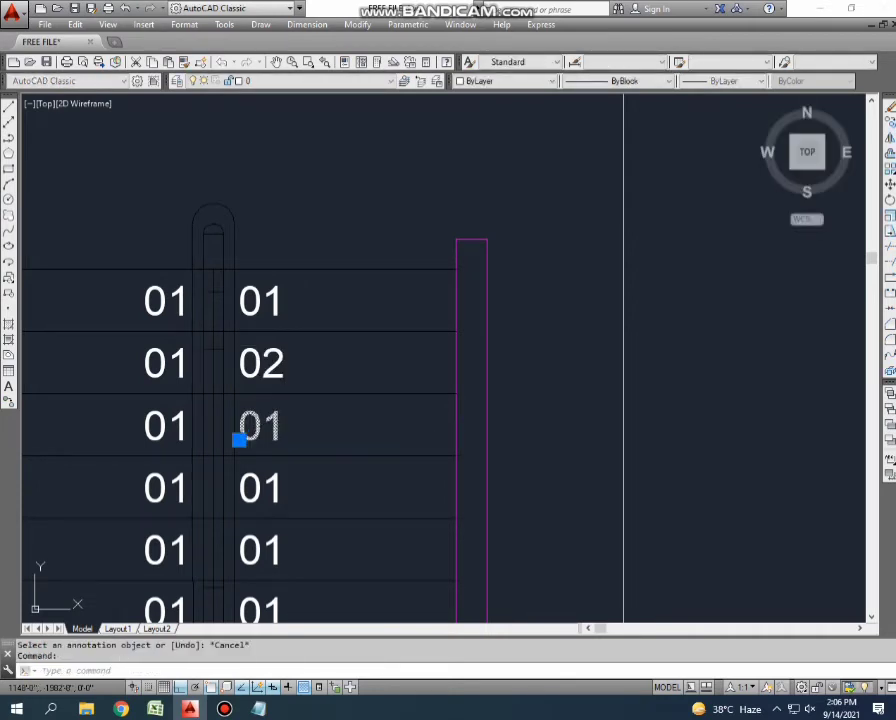
double_click(260, 427)
key(BackSpace)
text(3)
key(Return)
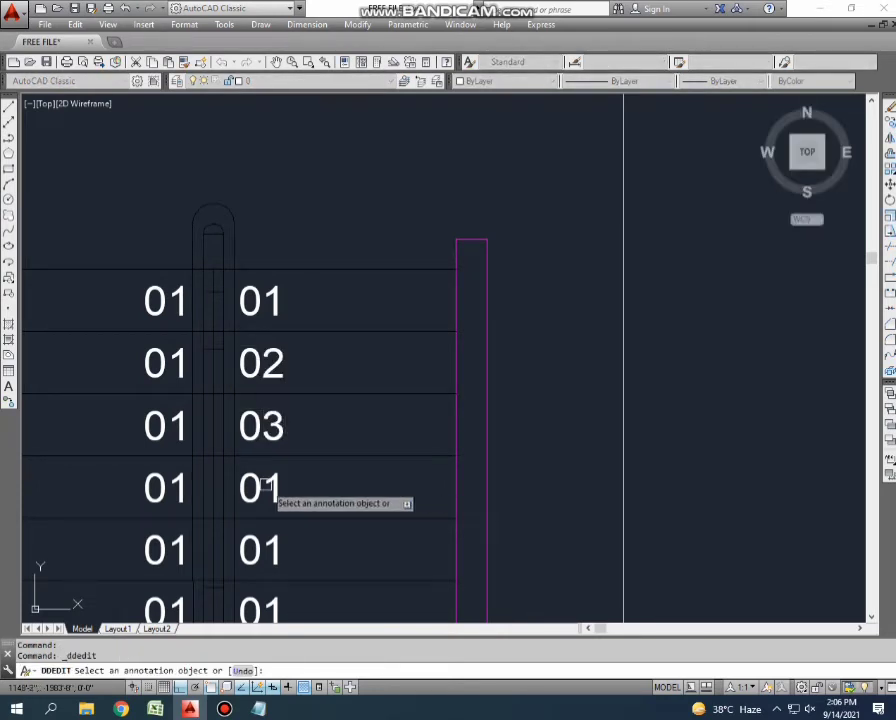
Renumber the next right-hand labels to 04, 05, 06 and 07.
click(260, 488)
text(04)
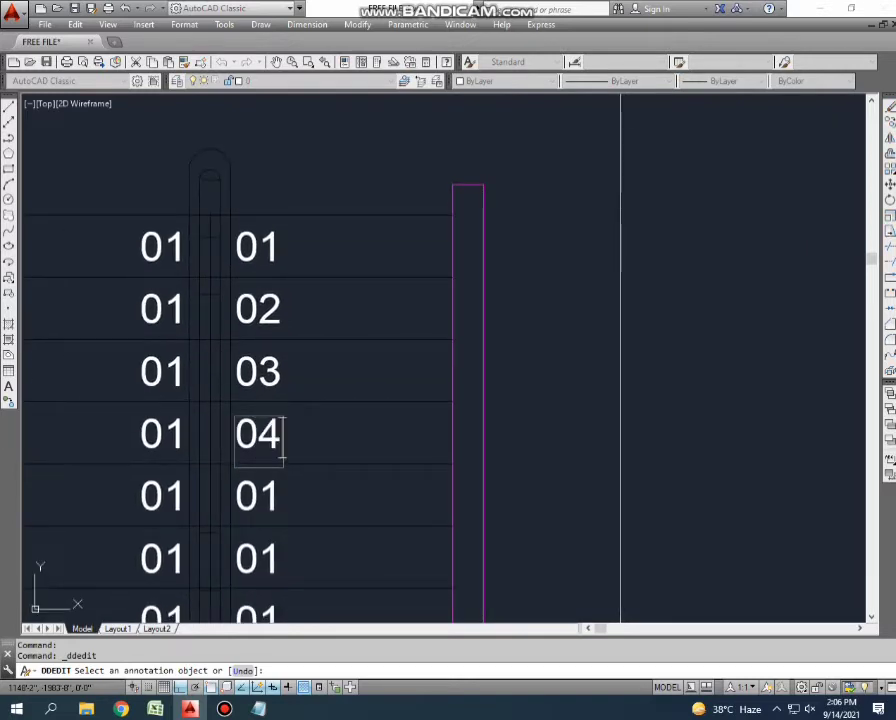
click(276, 498)
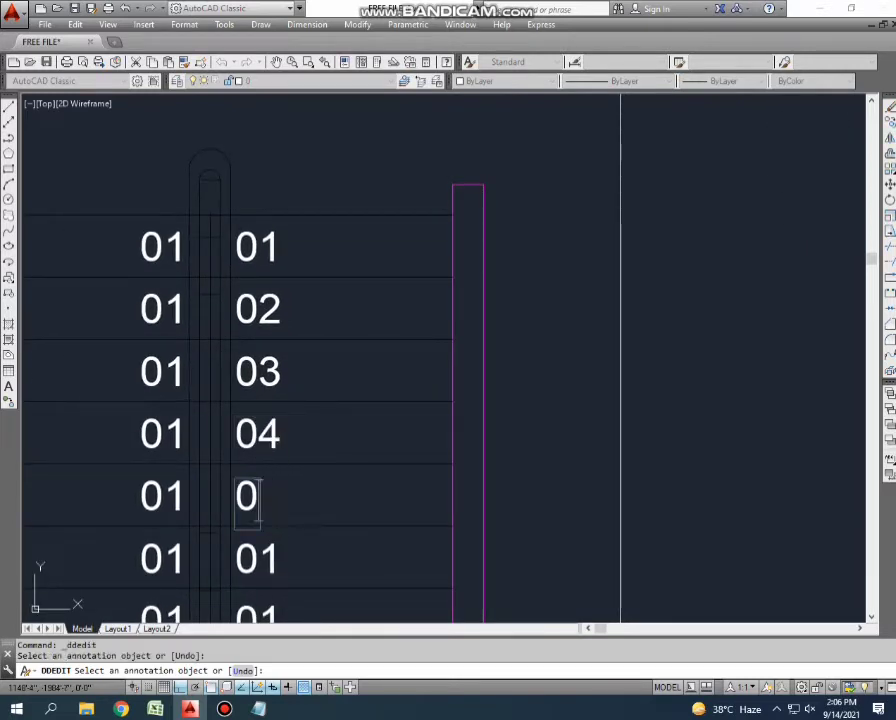
text(5)
key(Return)
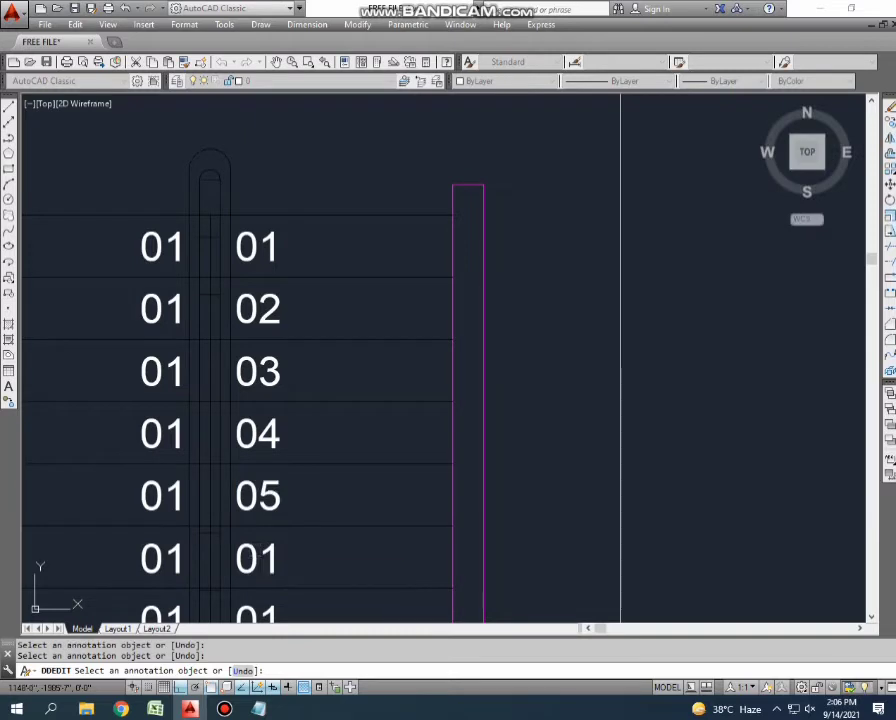
click(258, 560)
text(6)
mouse_move(258, 590)
middle_down()
mouse_move(255, 473)
mouse_move(255, 481)
mouse_move(344, 352)
middle_up()
key(Return)
click(255, 481)
text(0)
scroll(299, 470, up, 2)
key(Return)
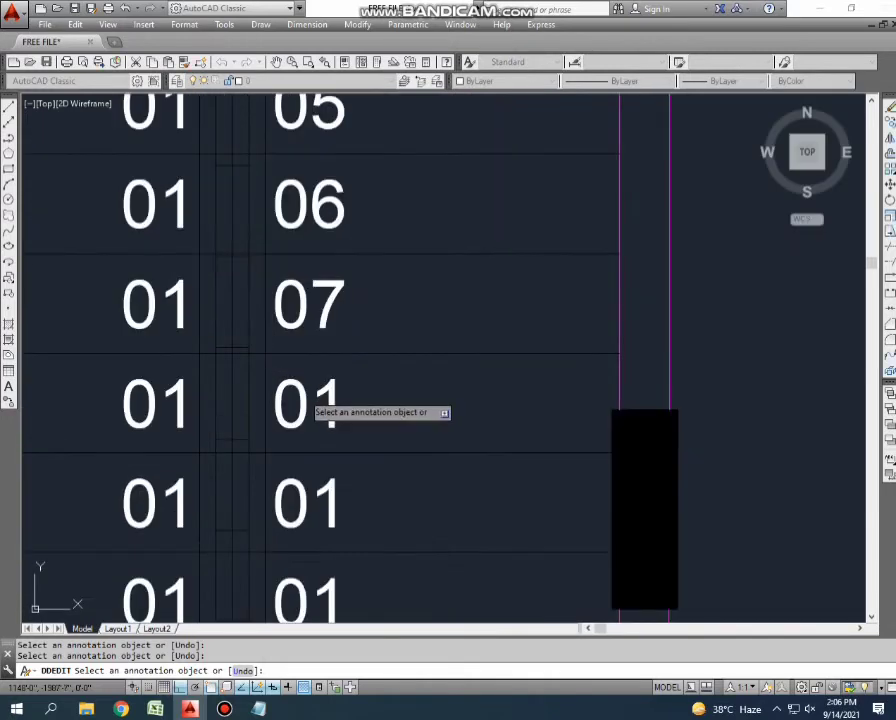
Renumber the remaining right-hand labels to 08, 09, 10 and 11.
click(318, 412)
text(08)
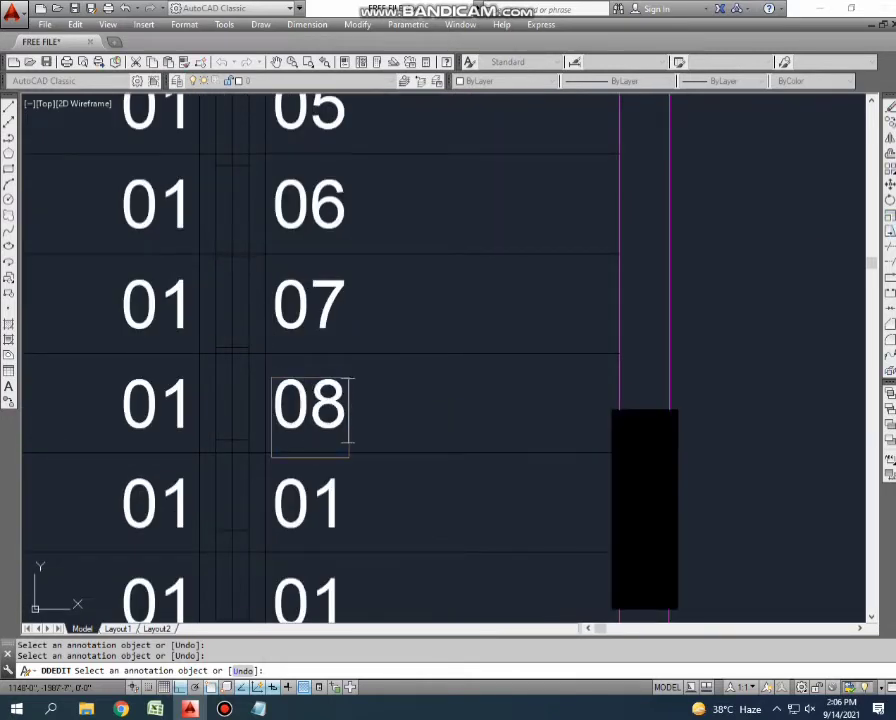
key(Return)
click(310, 505)
text(9)
middle_drag(298, 596, 310, 469)
key(Return)
click(304, 509)
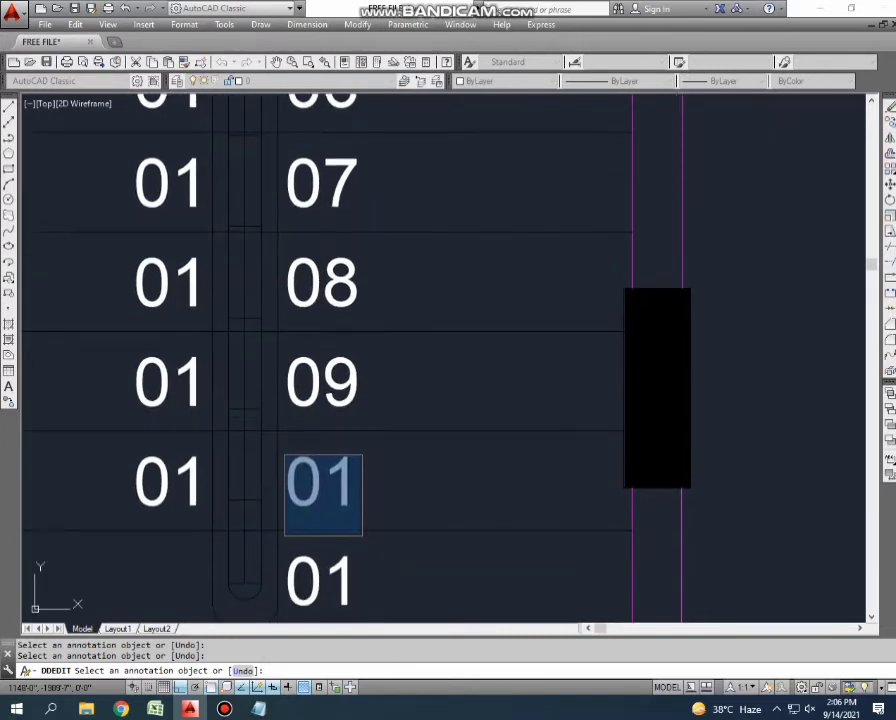
middle_drag(363, 490, 377, 376)
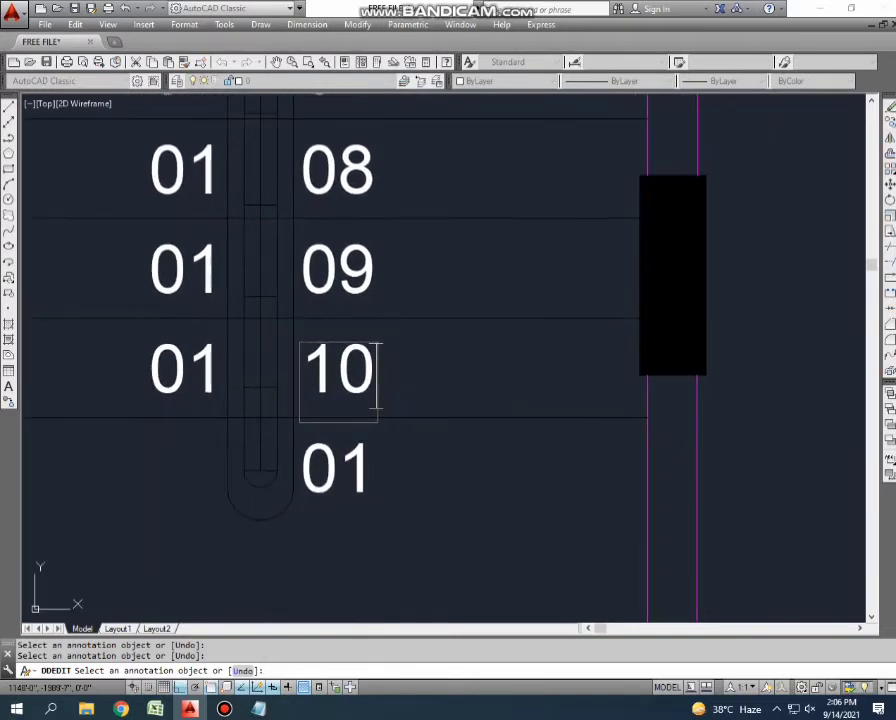
click(337, 470)
text(11)
click(170, 430)
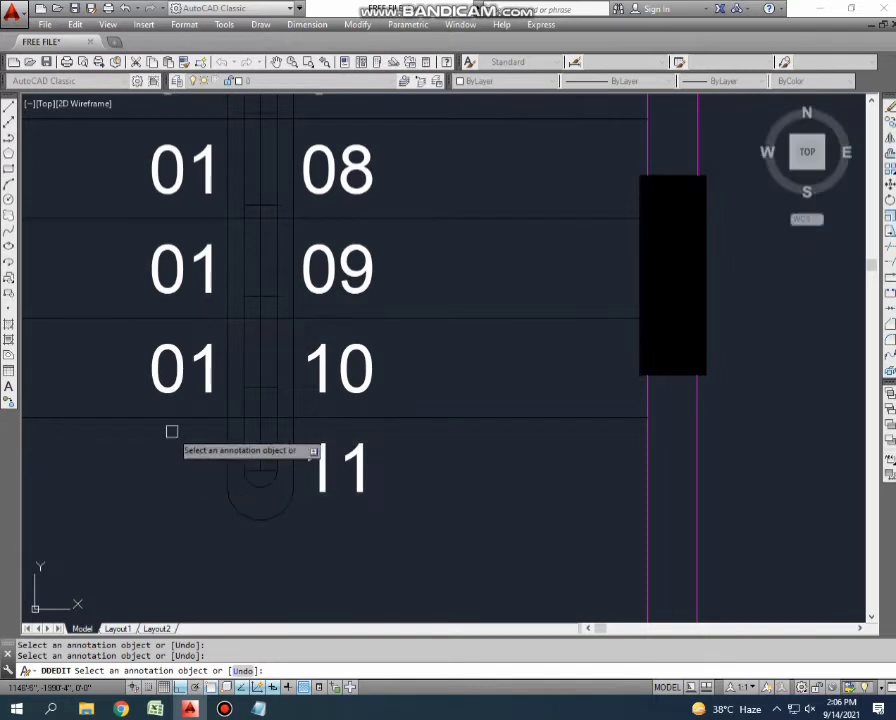
key(Escape)
Renumber the left-hand labels from beside 10 to read 12, 13, 14 and 15.
click(186, 365)
double_click(186, 365)
text(12)
middle_drag(450, 300, 465, 370)
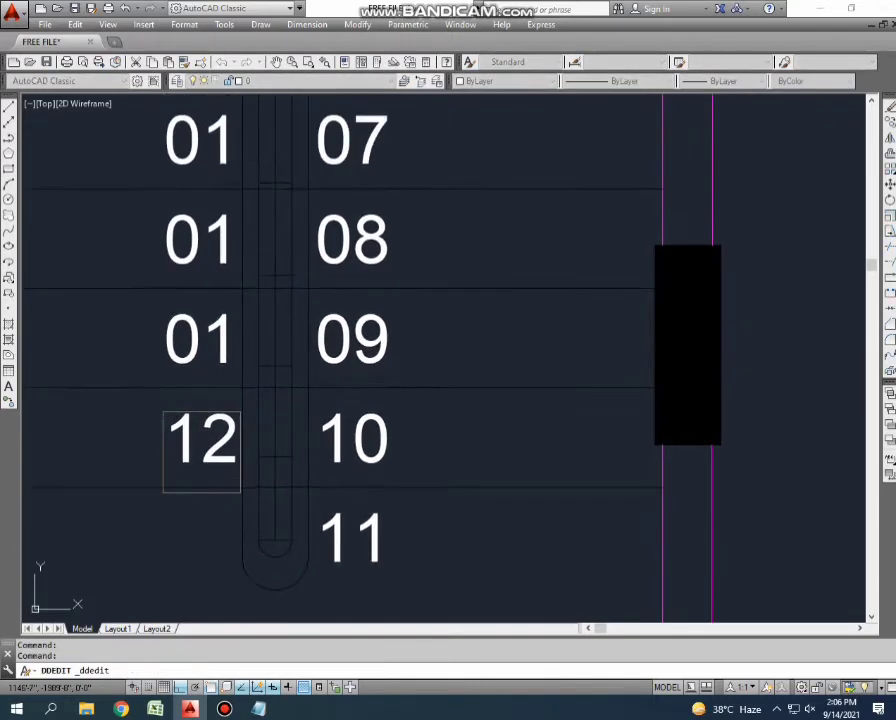
click(200, 345)
text(1)
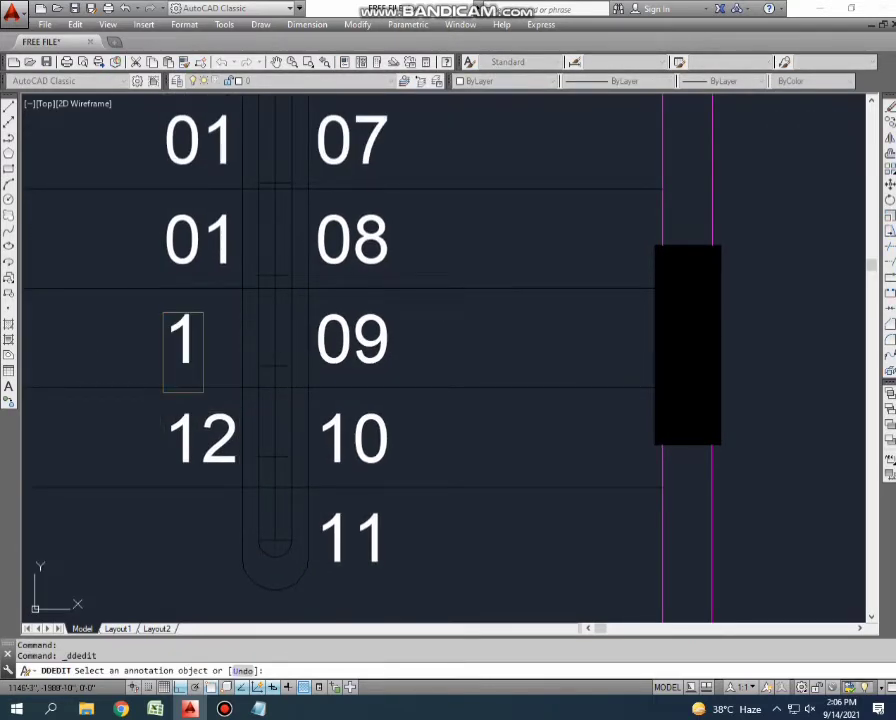
text(3)
mouse_move(176, 248)
middle_down()
mouse_move(209, 348)
mouse_move(213, 405)
middle_up()
key(Return)
click(205, 345)
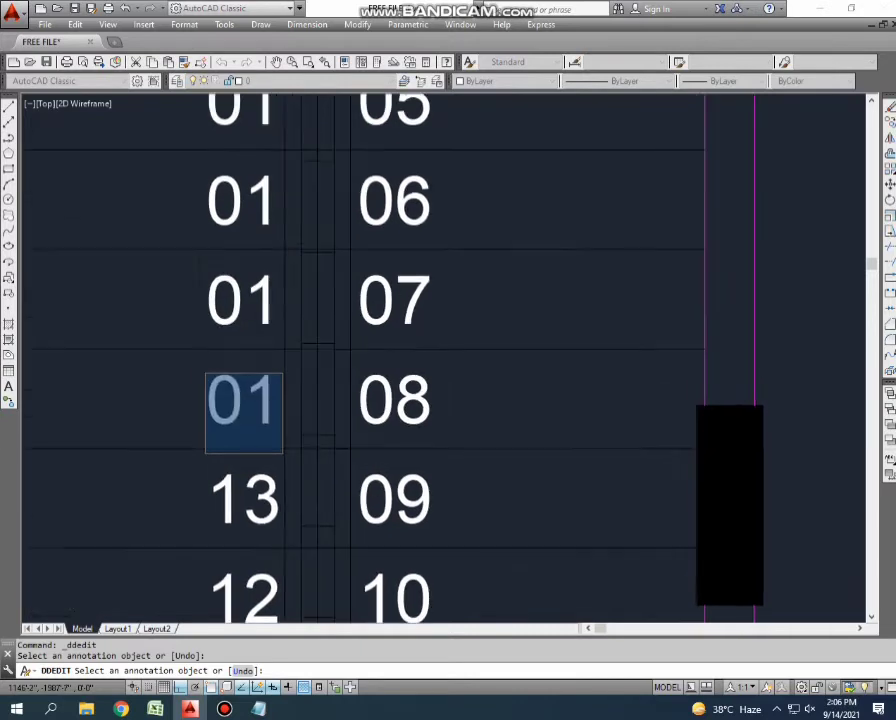
key(Tab)
text(14)
key(Return)
click(216, 290)
middle_drag(216, 290, 228, 380)
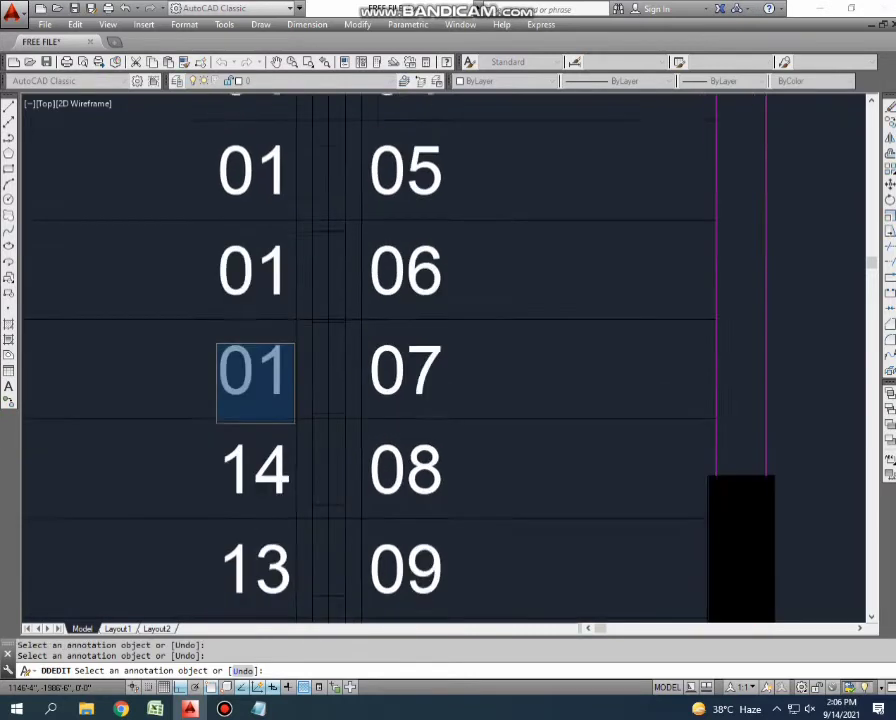
text(1)
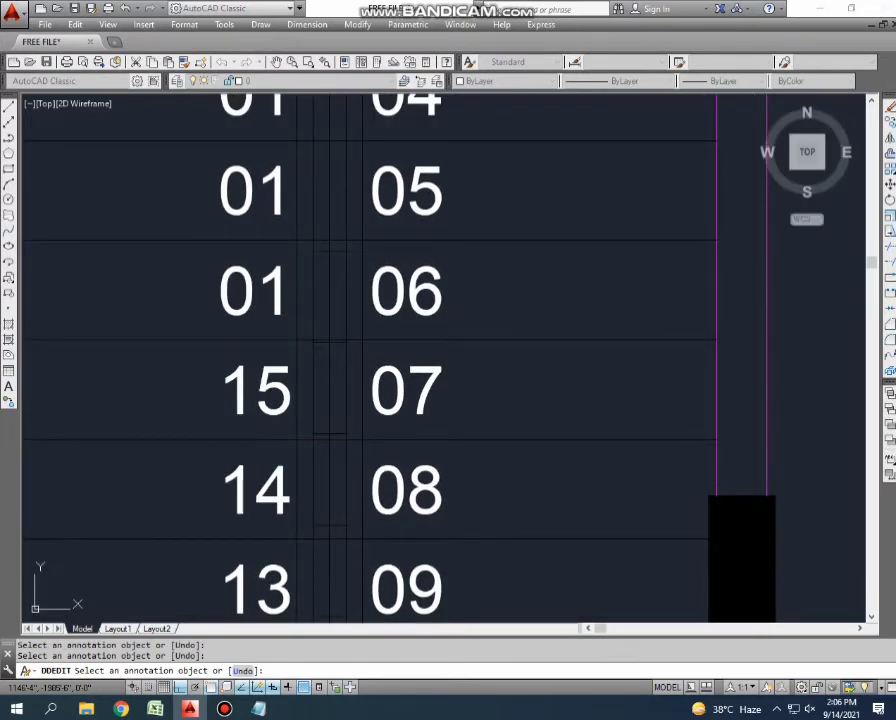
Renumber the next left-hand labels to 16, 17 and 18.
click(245, 290)
text(1)
middle_drag(245, 290, 241, 350)
text(6)
middle_drag(237, 264, 237, 348)
key(Return)
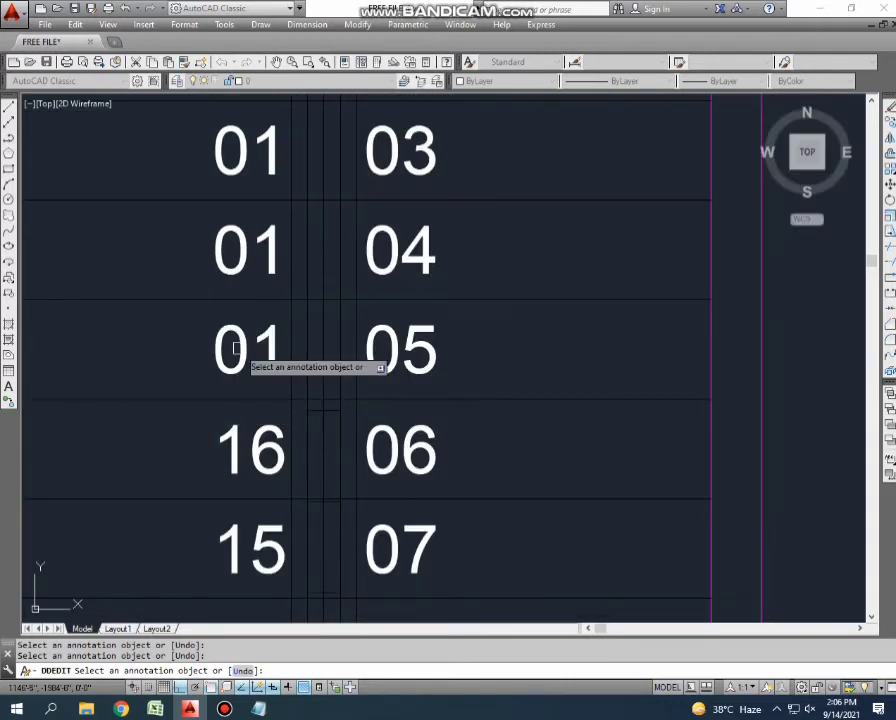
click(248, 350)
text(7)
middle_drag(238, 262, 240, 372)
key(Return)
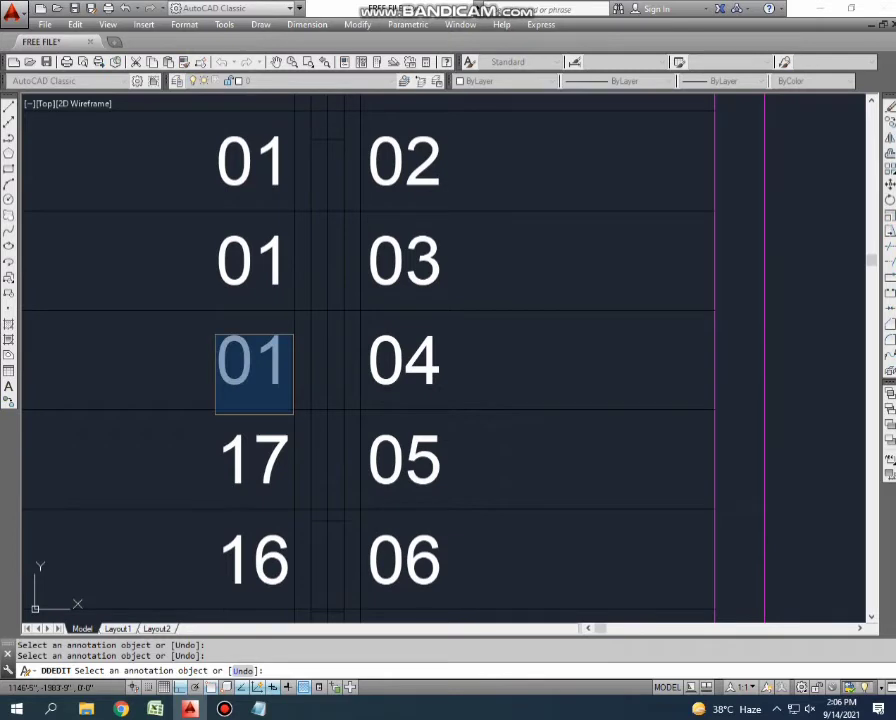
text(18)
middle_drag(232, 290, 250, 436)
key(Return)
Renumber the top left-hand labels to 19, 20 and 21.
click(245, 370)
text(19)
middle_drag(262, 336, 267, 400)
key(Return)
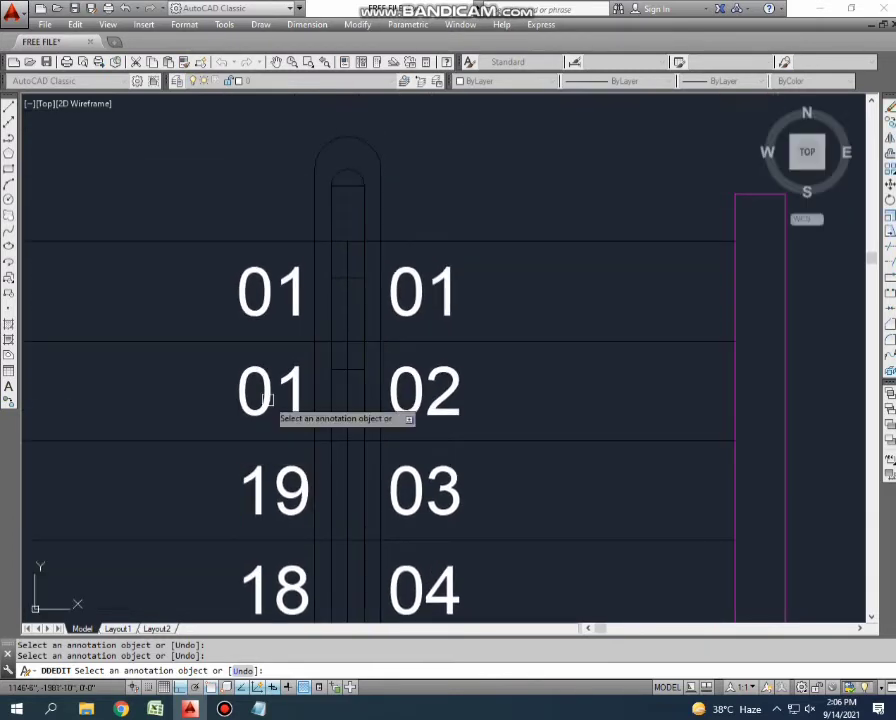
click(267, 399)
text(20)
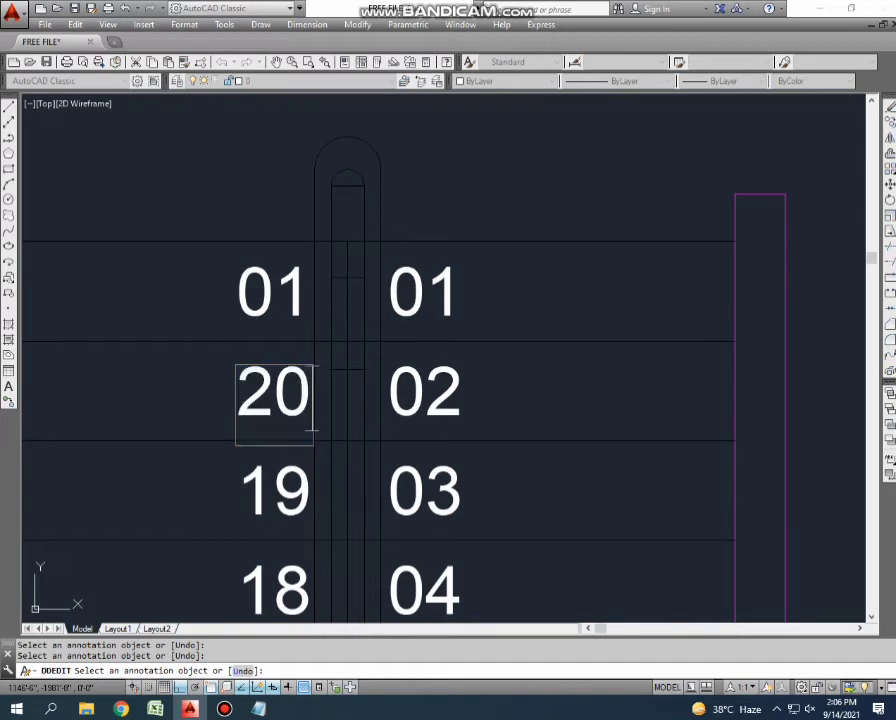
key(Return)
click(272, 293)
text(21)
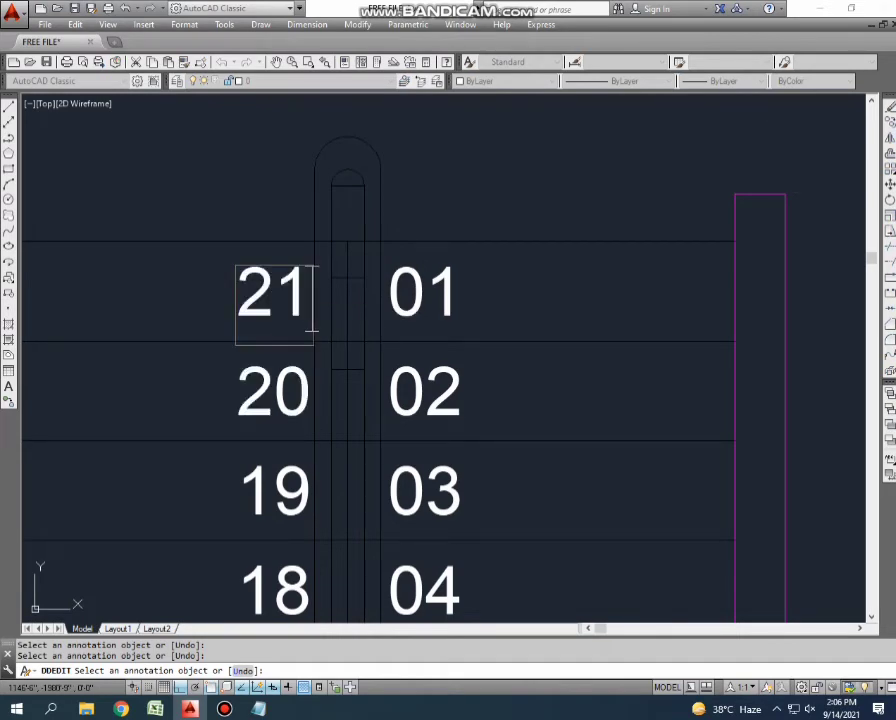
key(Escape)
key(Escape)
scroll(208, 282, down, 10)
Start a CO copy of the ENTRANCE label with Ortho off, then cancel it.
scroll(437, 283, up, 4)
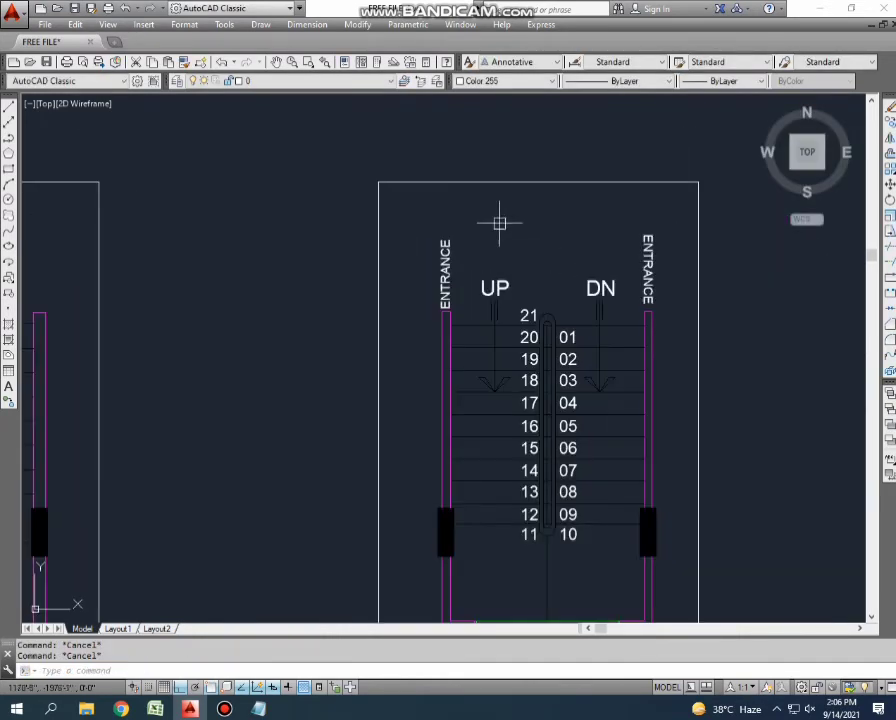
drag(499, 222, 435, 330)
scroll(414, 314, up, 2)
text(co)
key(Return)
click(376, 350)
scroll(302, 322, down, 4)
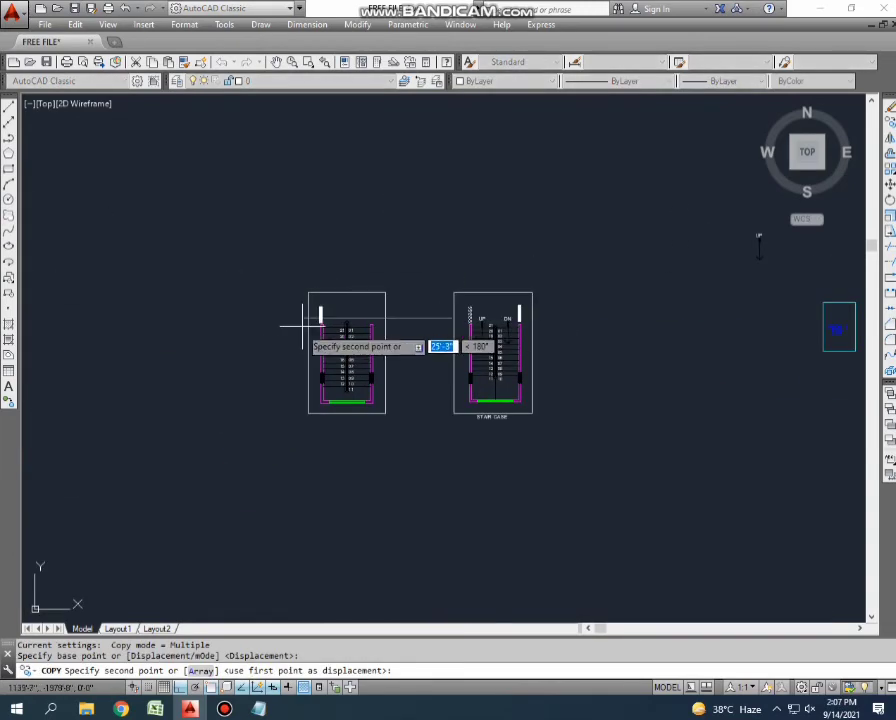
scroll(294, 330, up, 4)
key(F8)
scroll(410, 175, up, 5)
scroll(377, 454, down, 2)
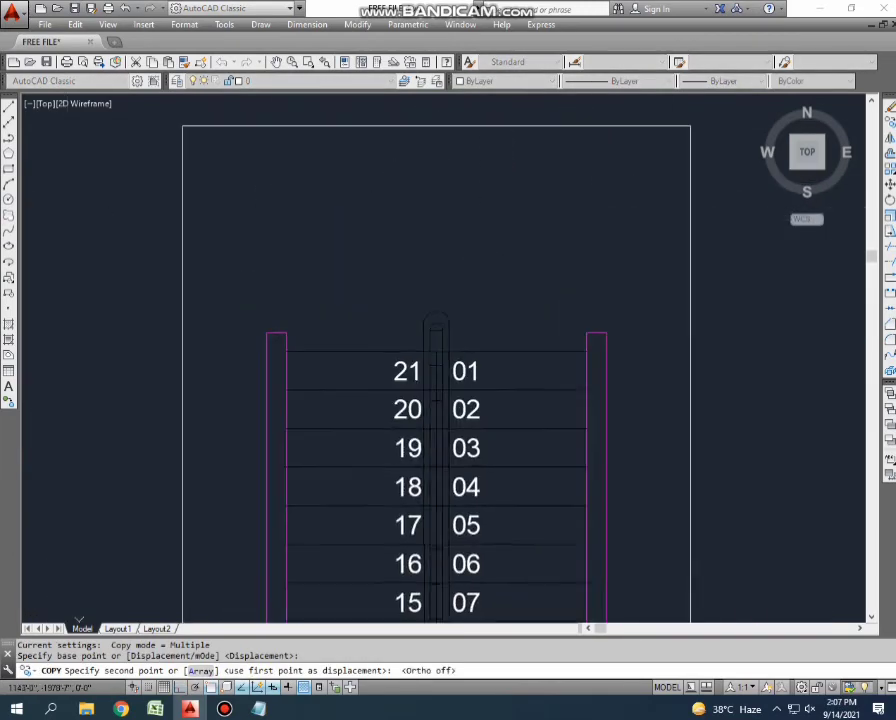
middle_drag(146, 240, 164, 260)
key(Escape)
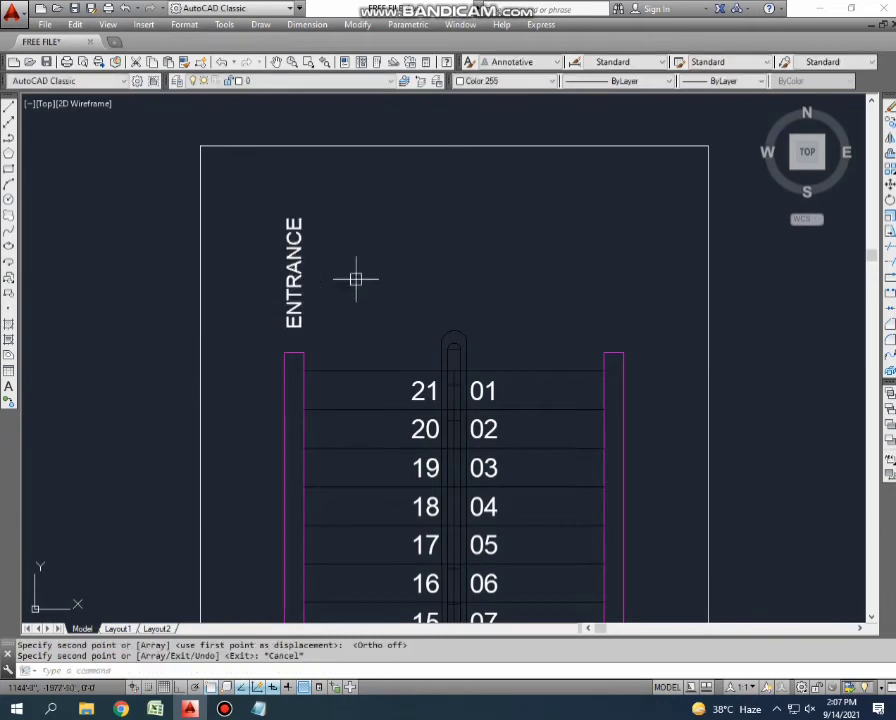
Reselect the ENTRANCE label and start copying it from a new base point.
drag(356, 278, 230, 190)
scroll(280, 300, down, 2)
text(mi)
key(Return)
key(Escape)
click(268, 251)
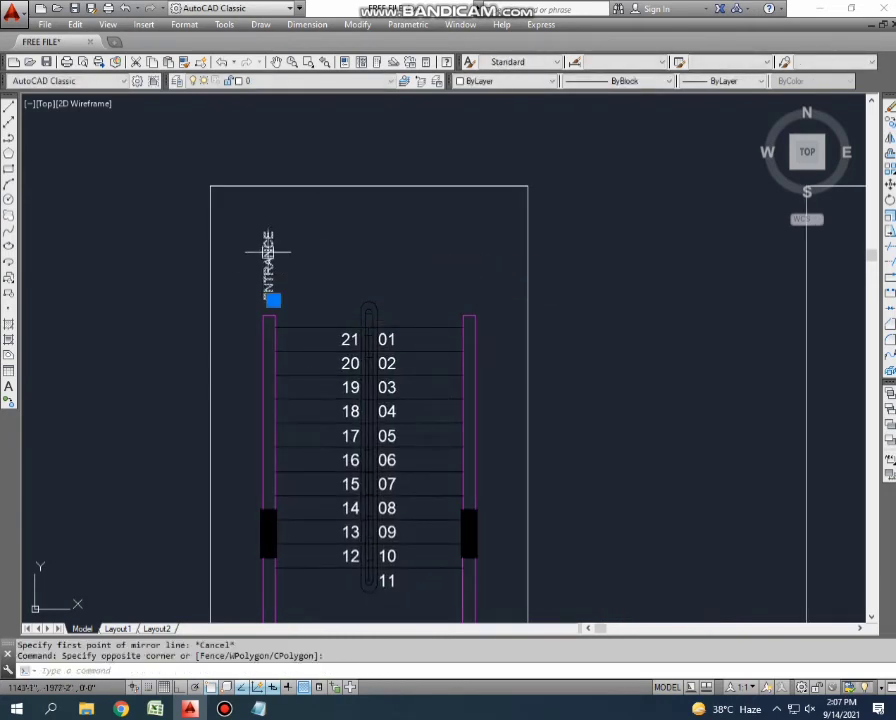
key(Return)
key(Escape)
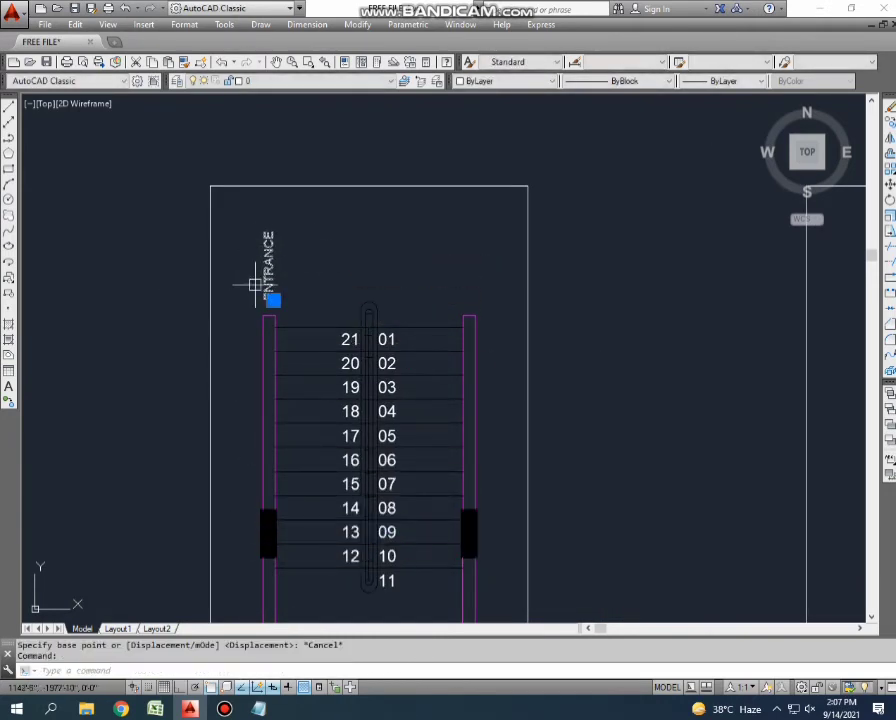
text(co)
key(Return)
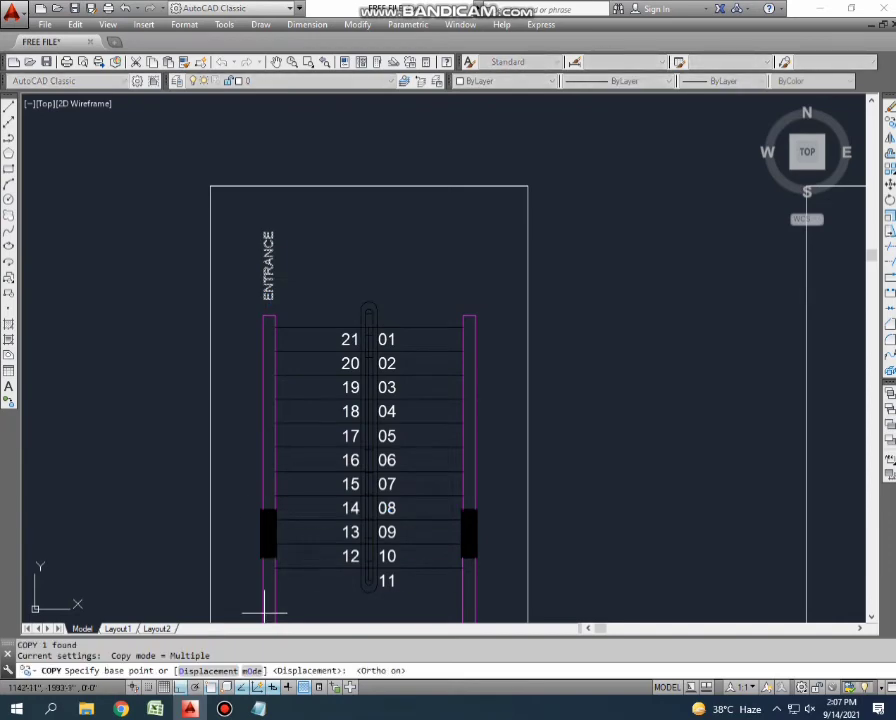
click(334, 250)
scroll(500, 236, up, 4)
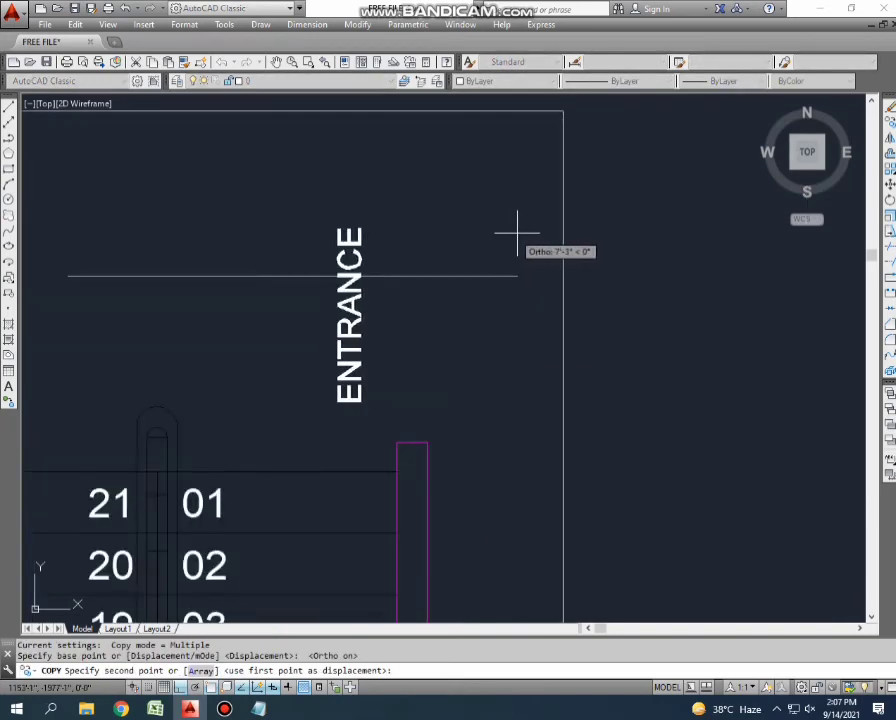
Place the ENTRANCE copy beside the second plan's right rail.
click(579, 234)
key(Escape)
scroll(579, 234, down, 2)
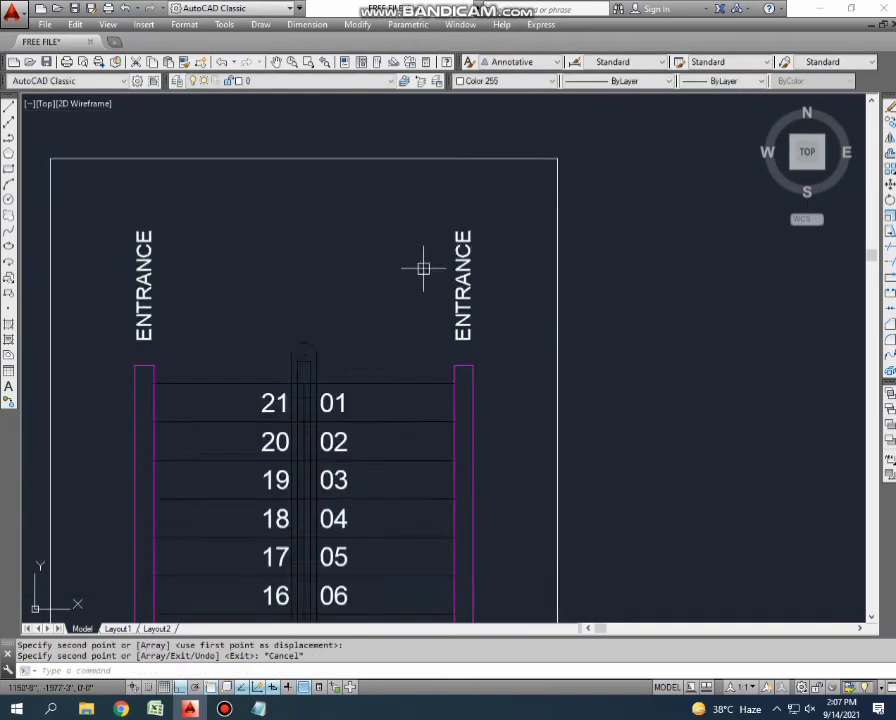
scroll(423, 268, down, 4)
key(Escape)
Window-select the UP label and arrow and try a first copy.
scroll(358, 358, down, 2)
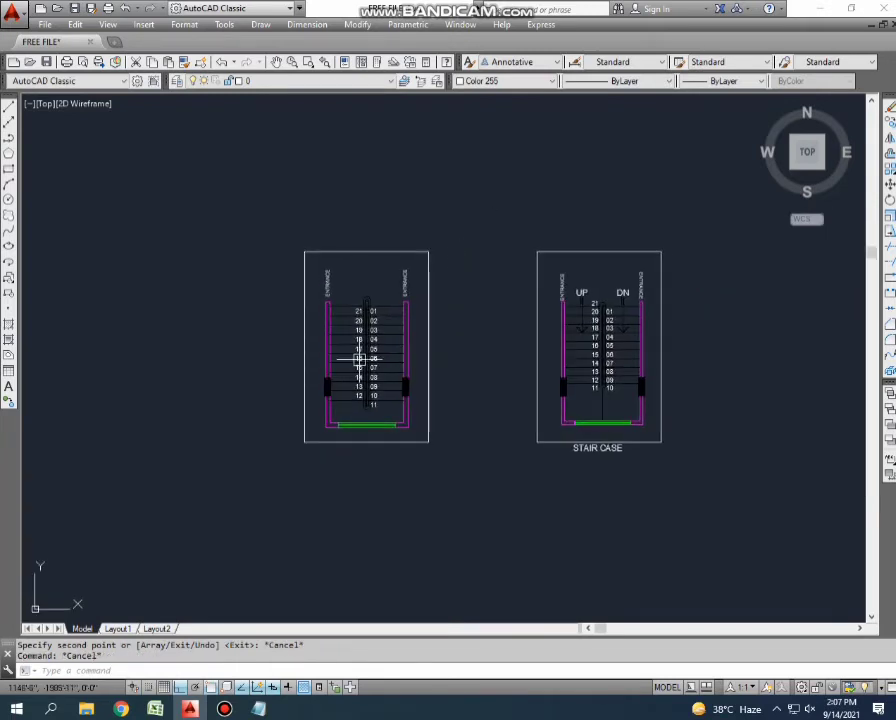
scroll(393, 321, up, 2)
scroll(634, 404, down, 5)
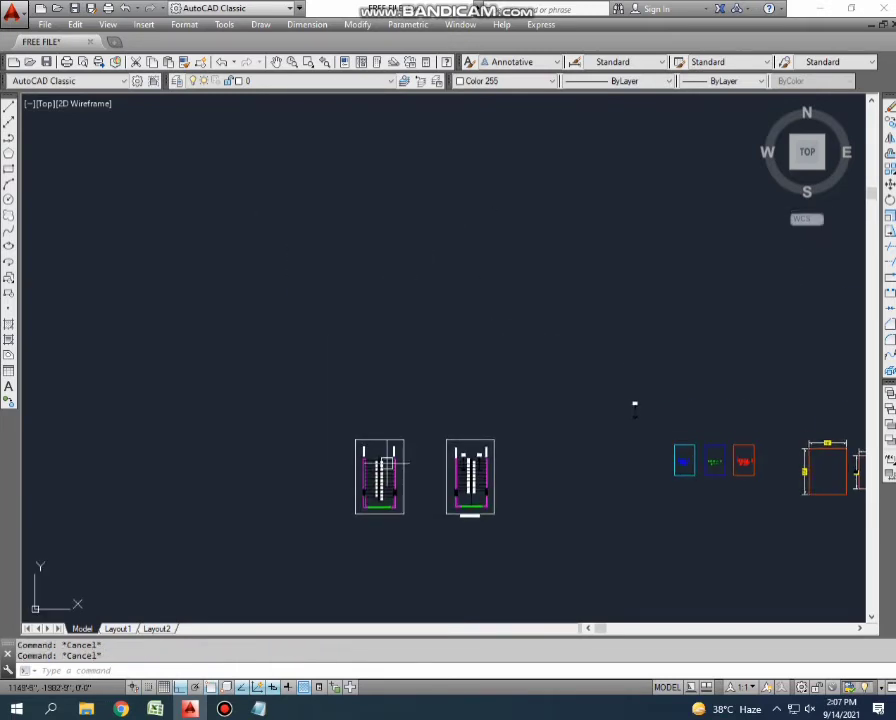
scroll(656, 380, up, 6)
click(656, 382)
middle_drag(654, 498, 565, 386)
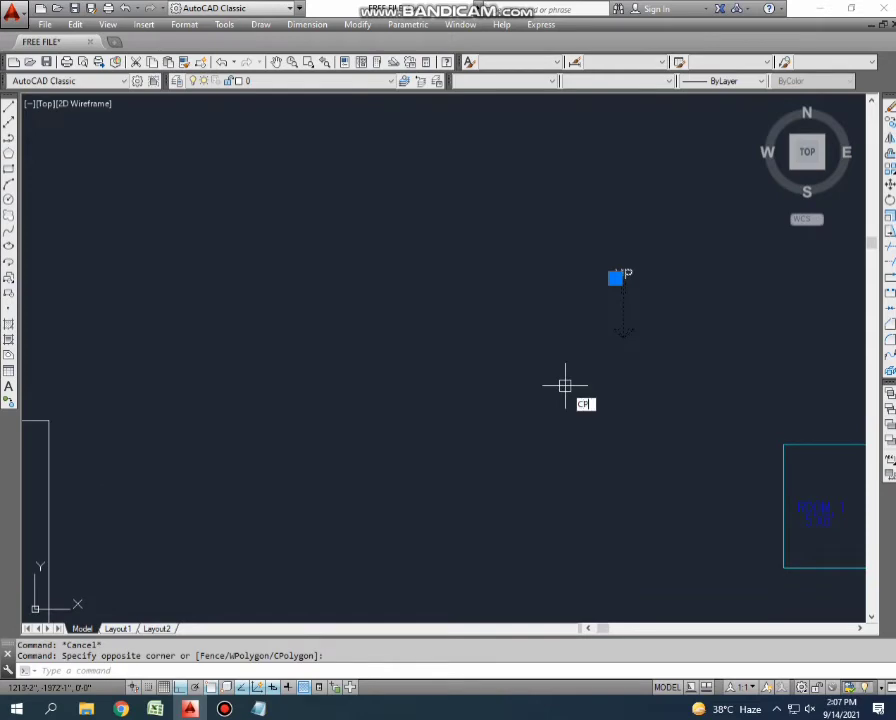
scroll(565, 386, down, 5)
text(co)
key(Return)
scroll(560, 400, down, 2)
key(F7)
key(F8)
scroll(295, 440, up, 3)
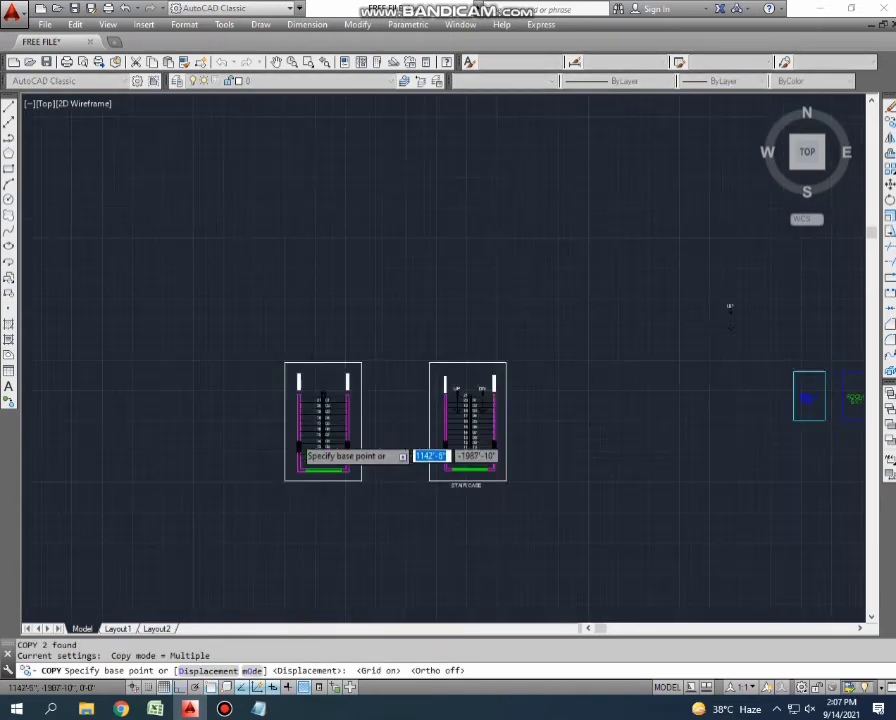
key(Escape)
scroll(574, 360, down, 3)
Copy the UP label and arrow onto the second plan's left flight.
click(577, 363)
key(Escape)
click(580, 366)
scroll(540, 460, up, 5)
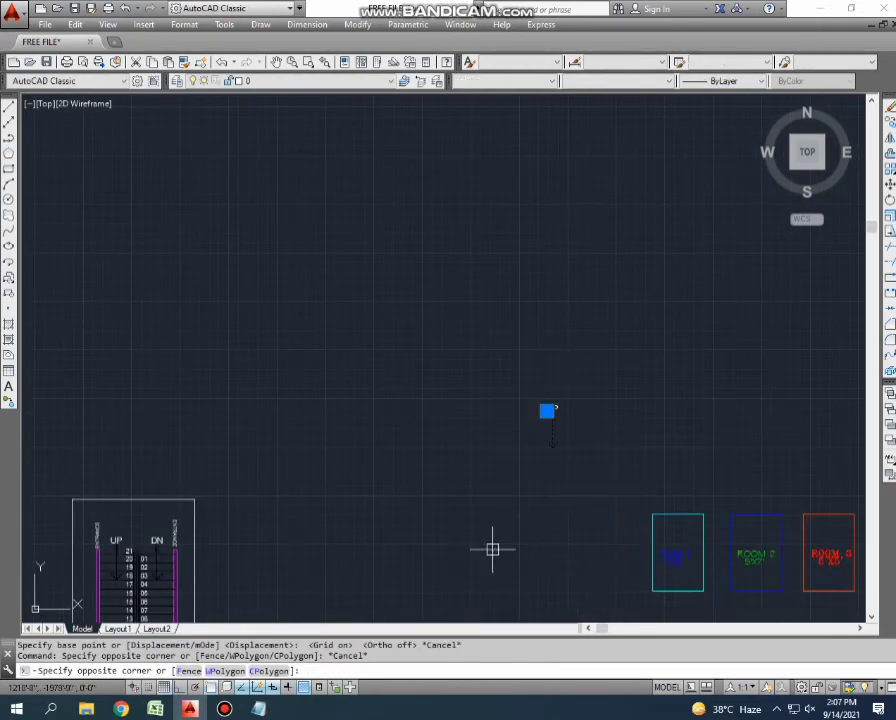
key(Escape)
middle_drag(489, 533, 492, 508)
key(Return)
click(492, 508)
scroll(492, 508, down, 4)
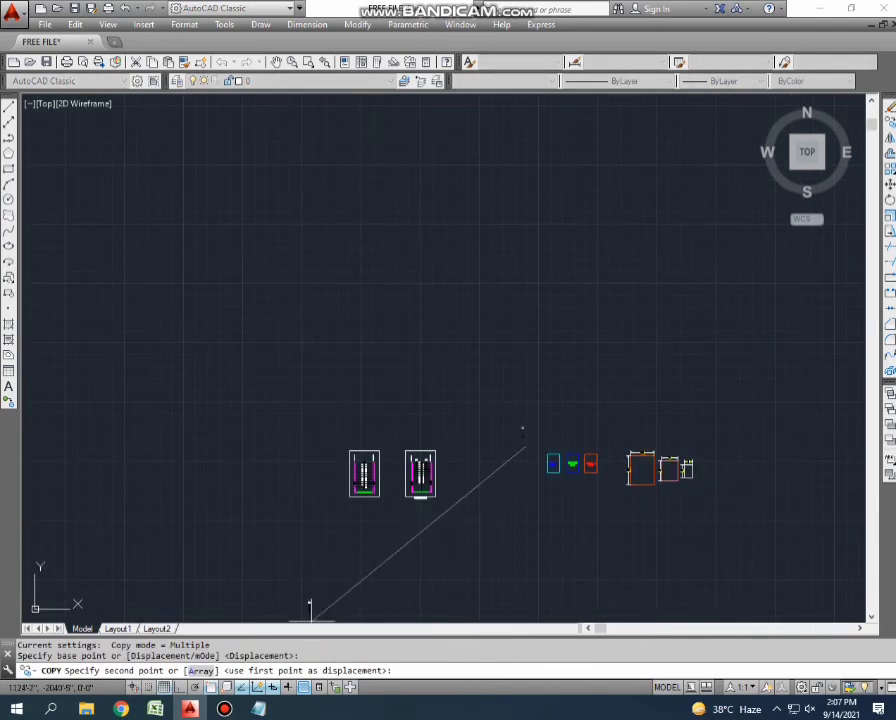
scroll(300, 458, up, 3)
scroll(300, 435, up, 3)
scroll(365, 485, up, 2)
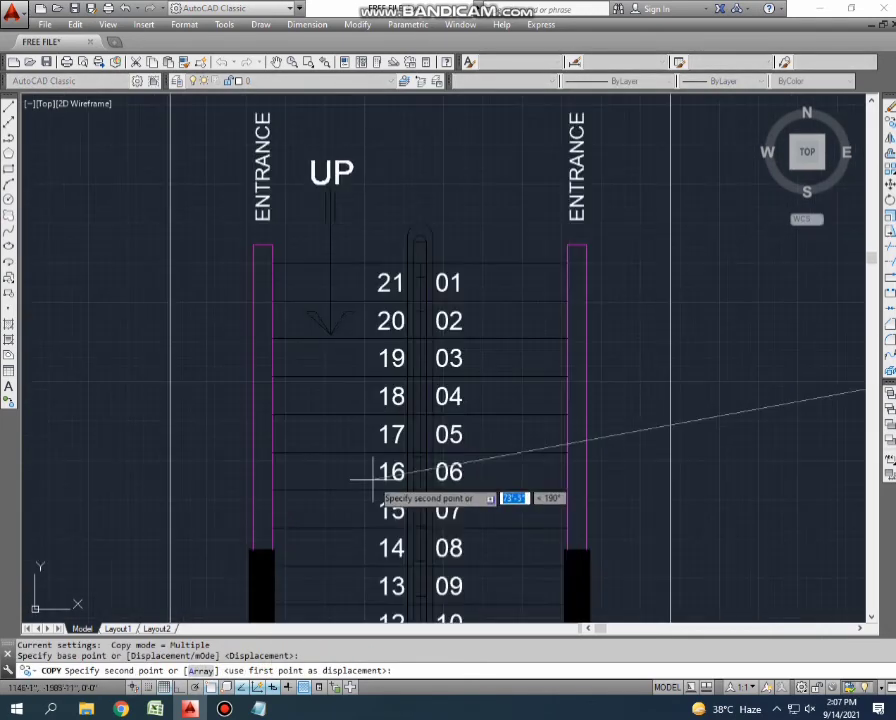
scroll(362, 486, up, 1)
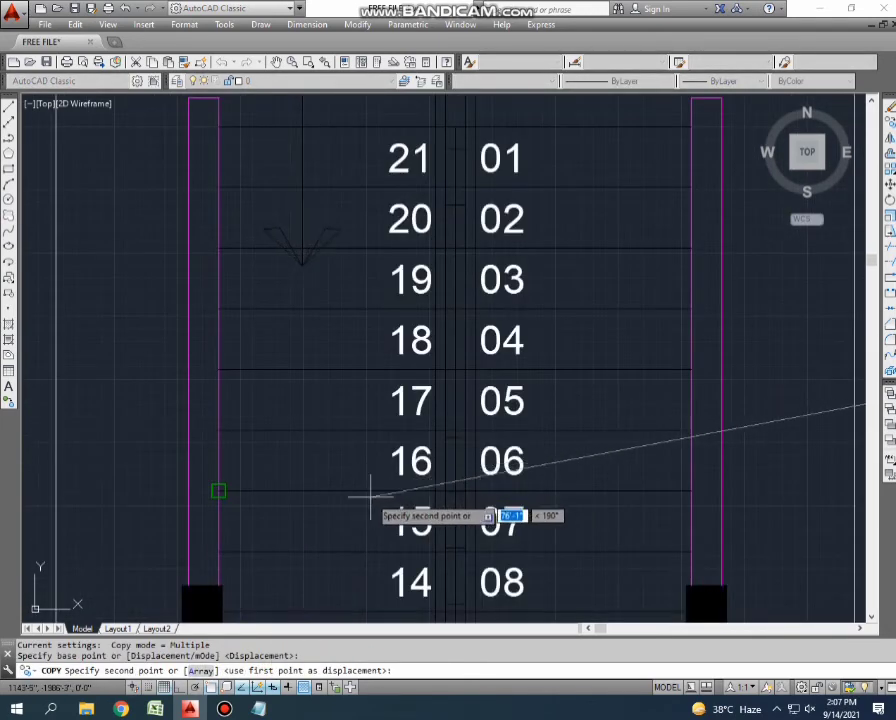
scroll(368, 495, down, 1)
click(352, 374)
End the copy and select the newly placed UP label.
key(Escape)
scroll(352, 380, up, 2)
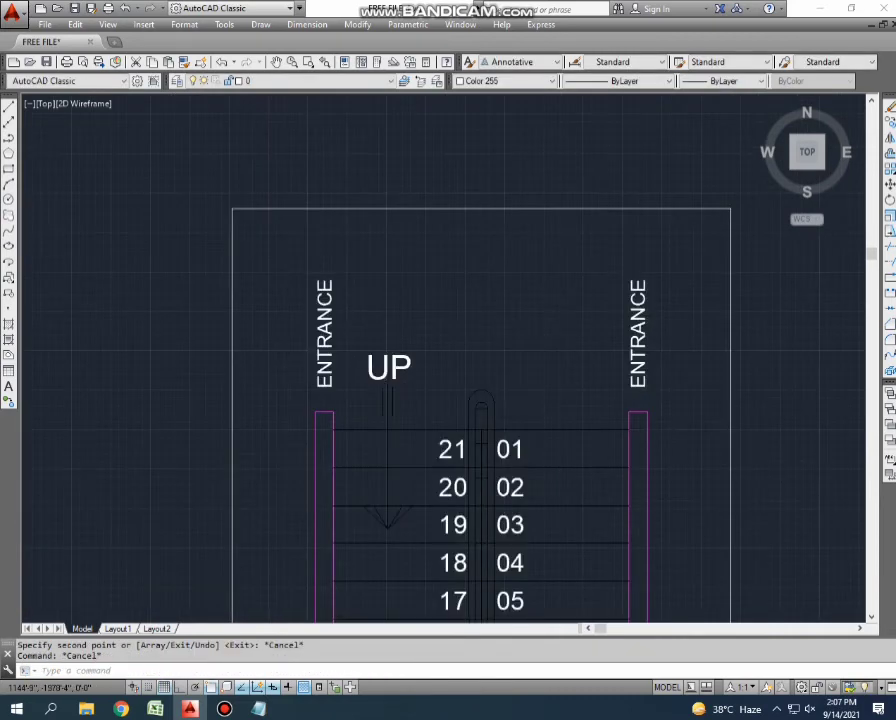
click(375, 380)
scroll(370, 340, down, 4)
scroll(345, 300, up, 4)
key(Escape)
click(335, 297)
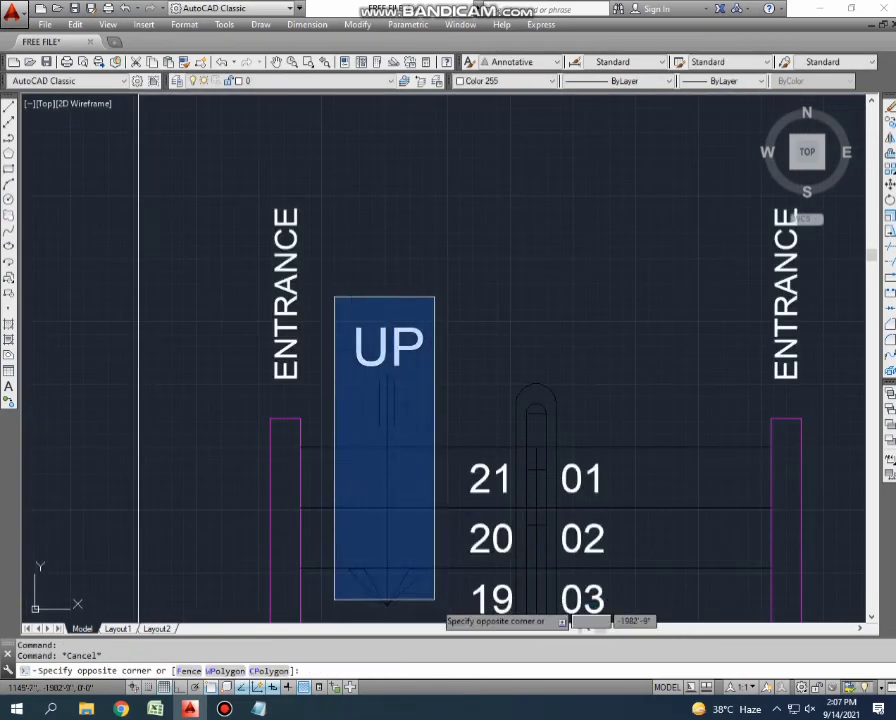
scroll(440, 621, down, 2)
click(425, 482)
key(Escape)
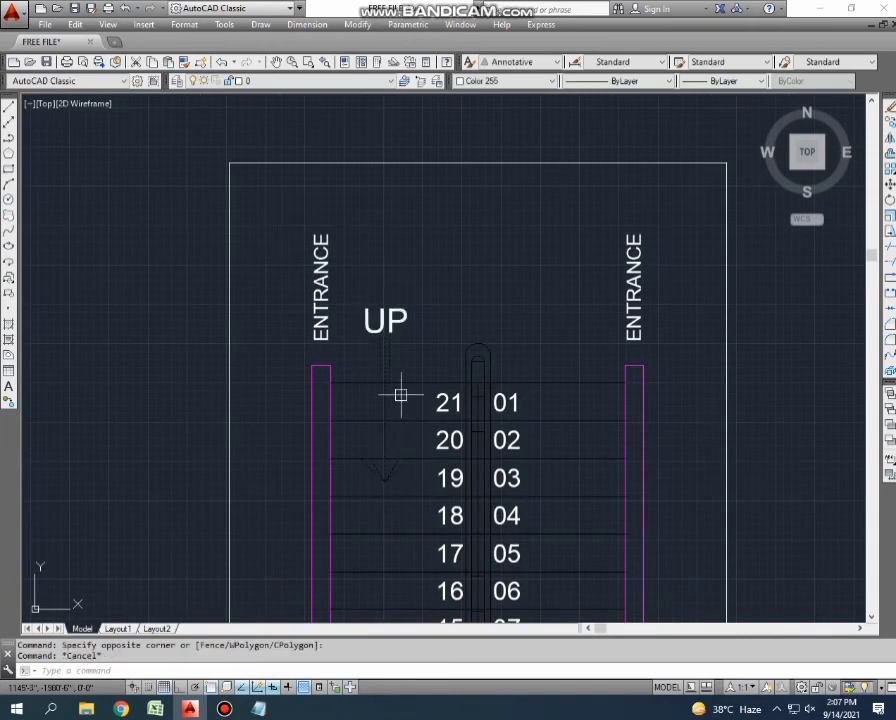
Copy UP horizontally with Ortho on to sit above the right-hand flight.
click(362, 332)
text(CP)
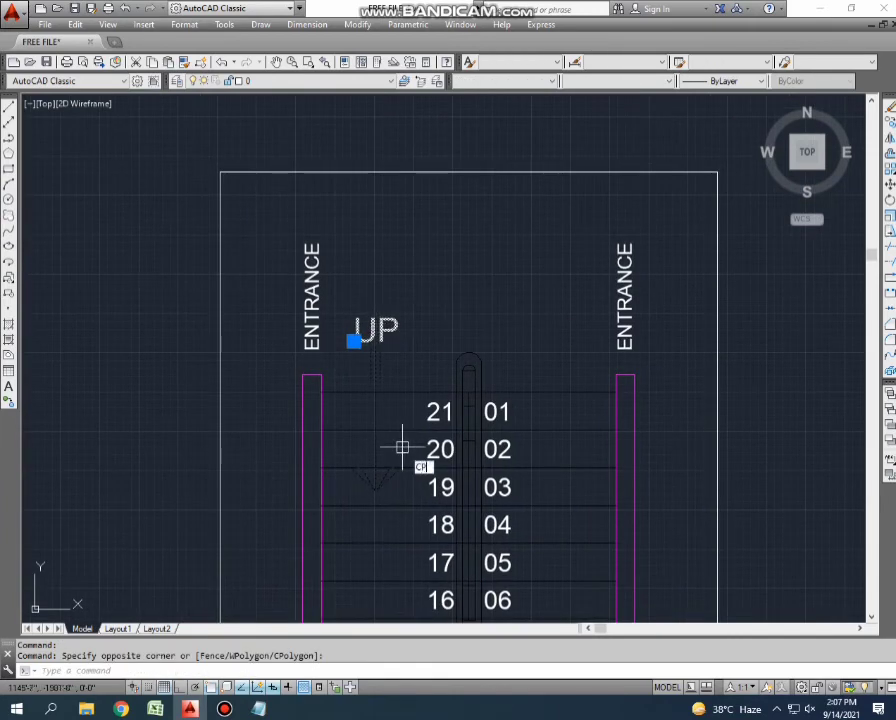
key(Return)
click(392, 265)
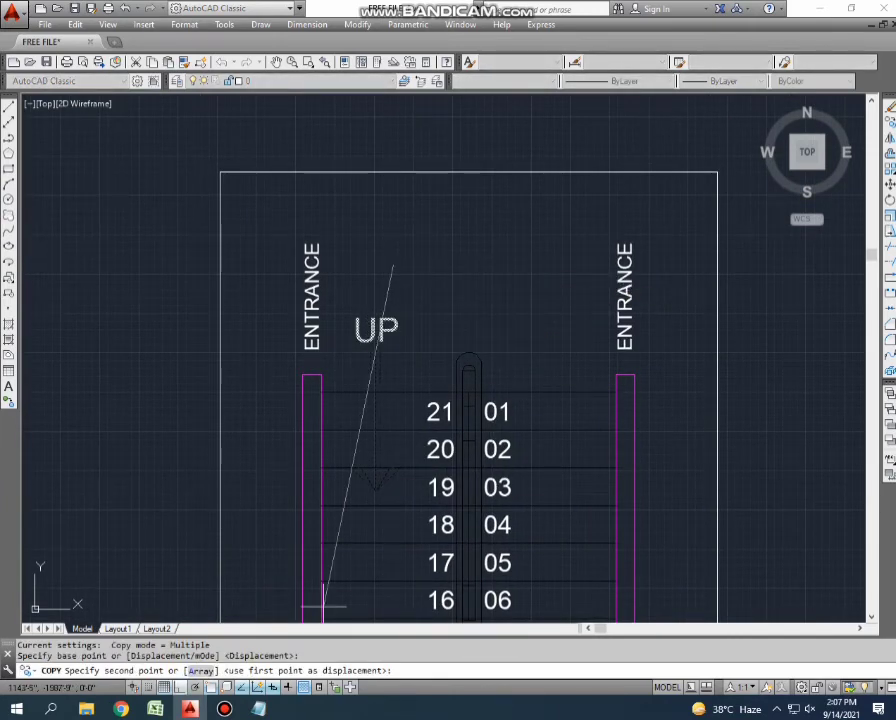
key(F8)
scroll(558, 325, up, 2)
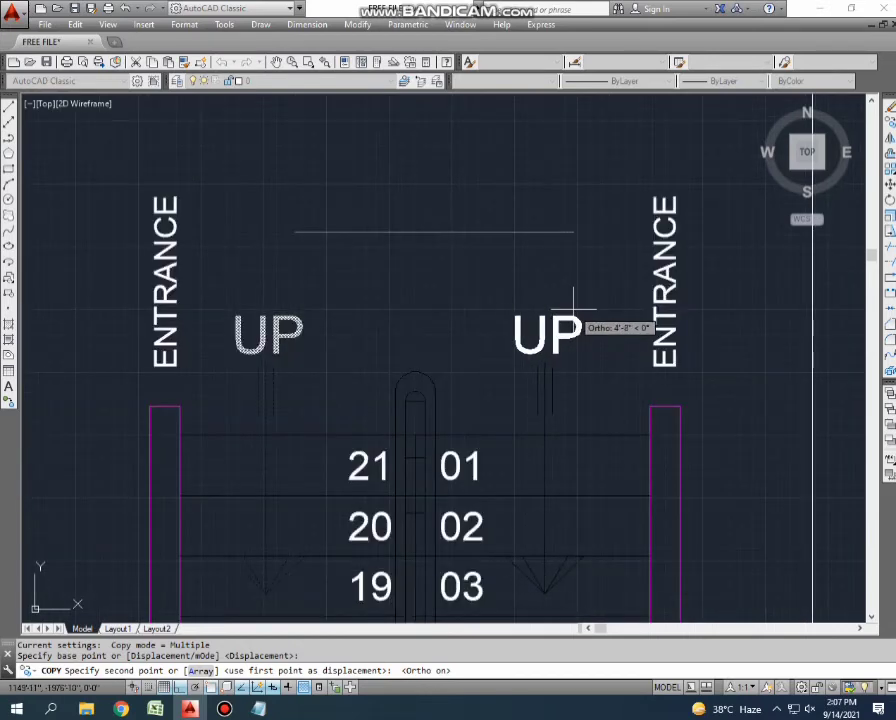
click(574, 308)
key(Escape)
scroll(550, 328, down, 3)
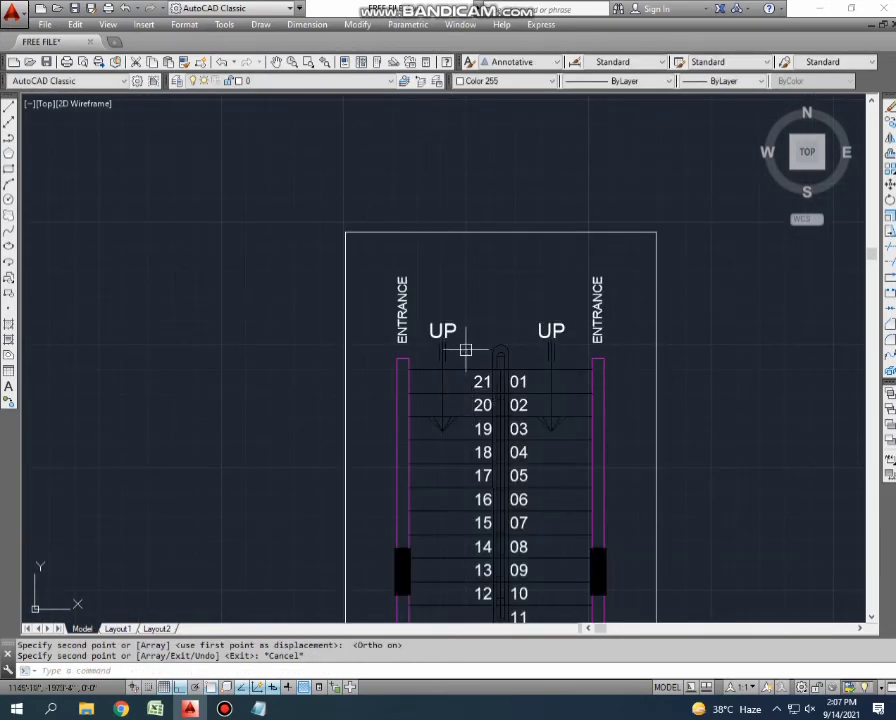
Edit the left UP label's text to read DOWN.
scroll(465, 349, up, 2)
double_click(436, 326)
text(DOW)
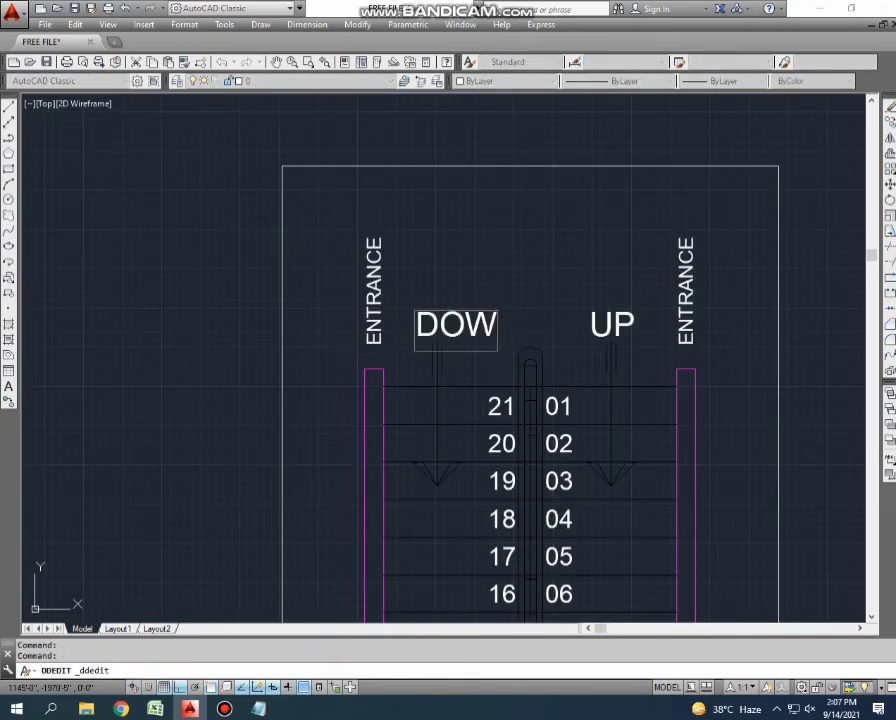
key(Return)
key(Escape)
click(458, 312)
Shift the DOWN label further left.
key(m)
key(Return)
click(504, 250)
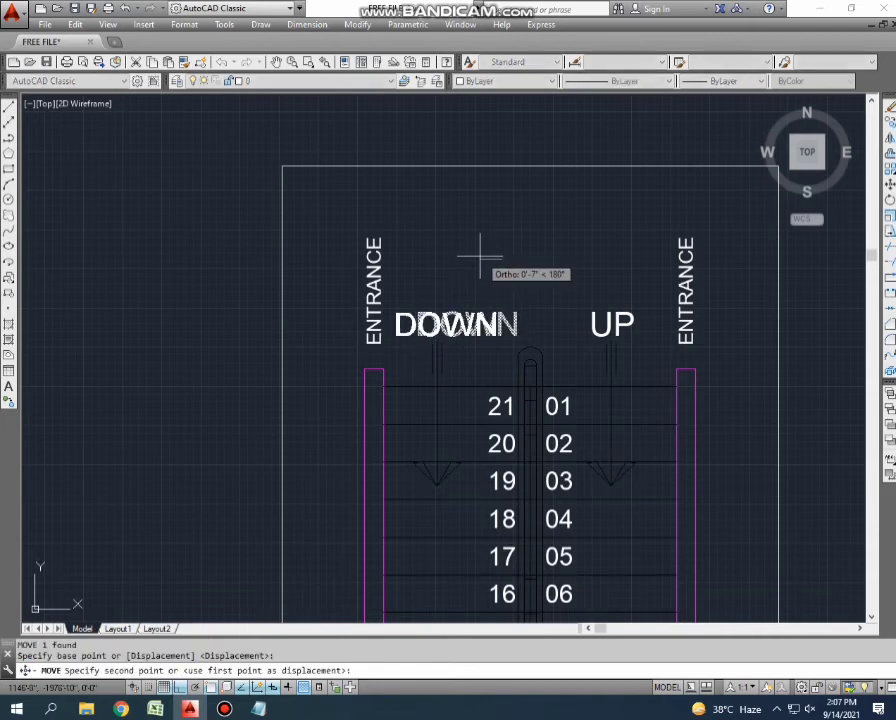
click(480, 252)
key(Escape)
click(458, 318)
middle_drag(456, 308, 451, 323)
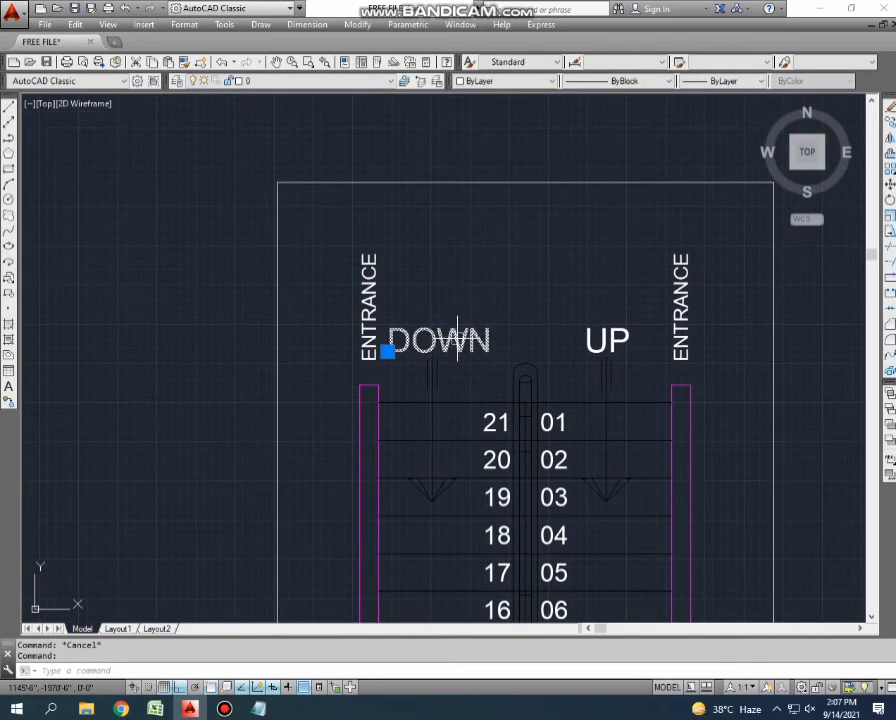
key(Escape)
Move the DOWN label slightly lower with the M command.
click(446, 298)
click(436, 332)
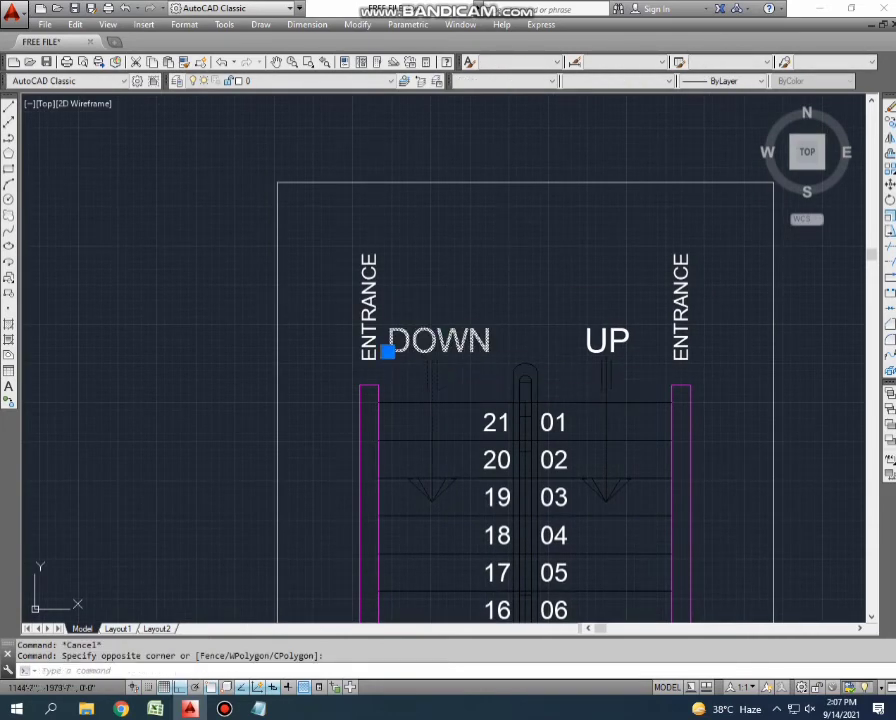
middle_drag(438, 320, 447, 310)
key(m)
key(Return)
click(450, 266)
click(452, 276)
click(445, 350)
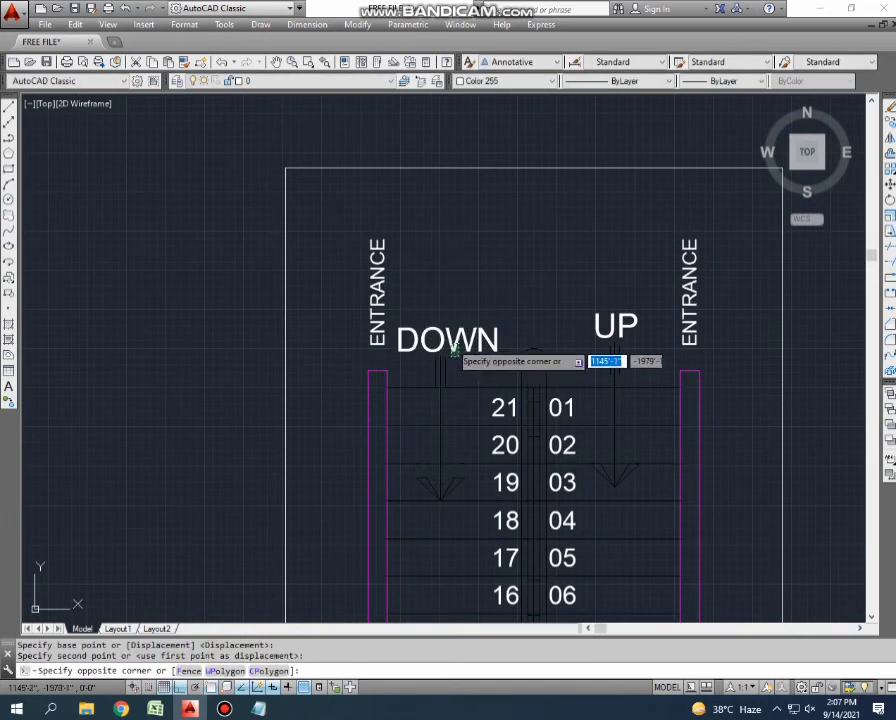
key(Escape)
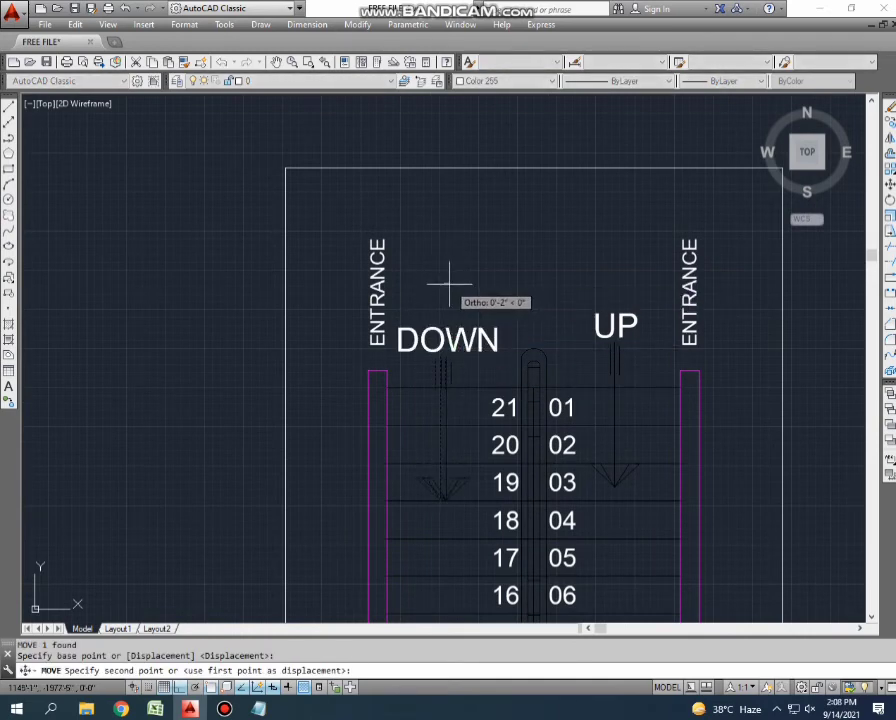
Pan the stair plan toward the centre and select the UP label.
scroll(450, 290, down, 2)
scroll(480, 300, down, 2)
middle_drag(473, 427, 419, 425)
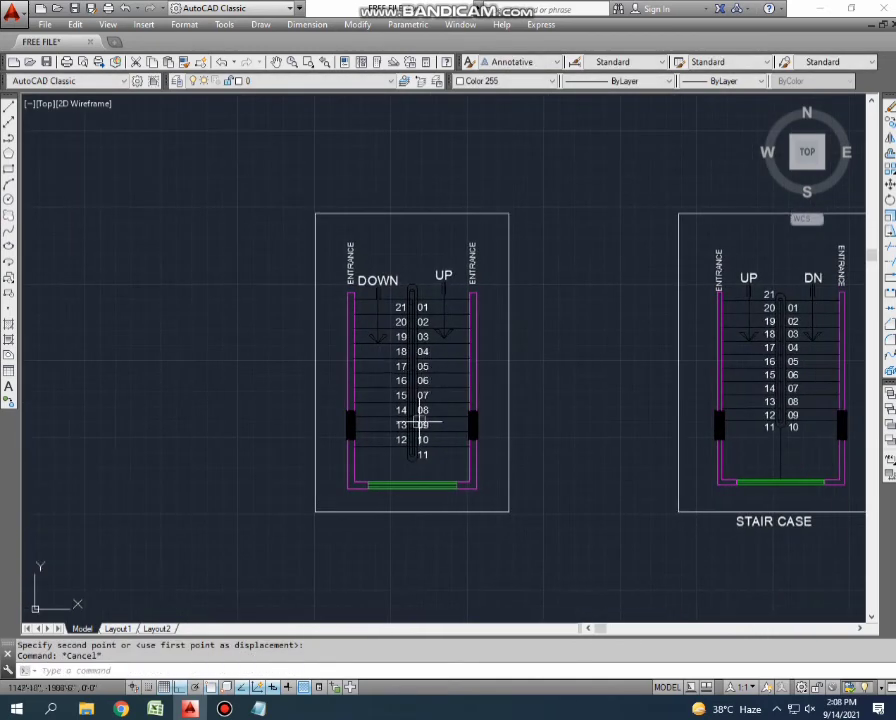
middle_drag(398, 336, 380, 337)
Move the UP label lower so it is level with DOWN.
scroll(442, 290, up, 4)
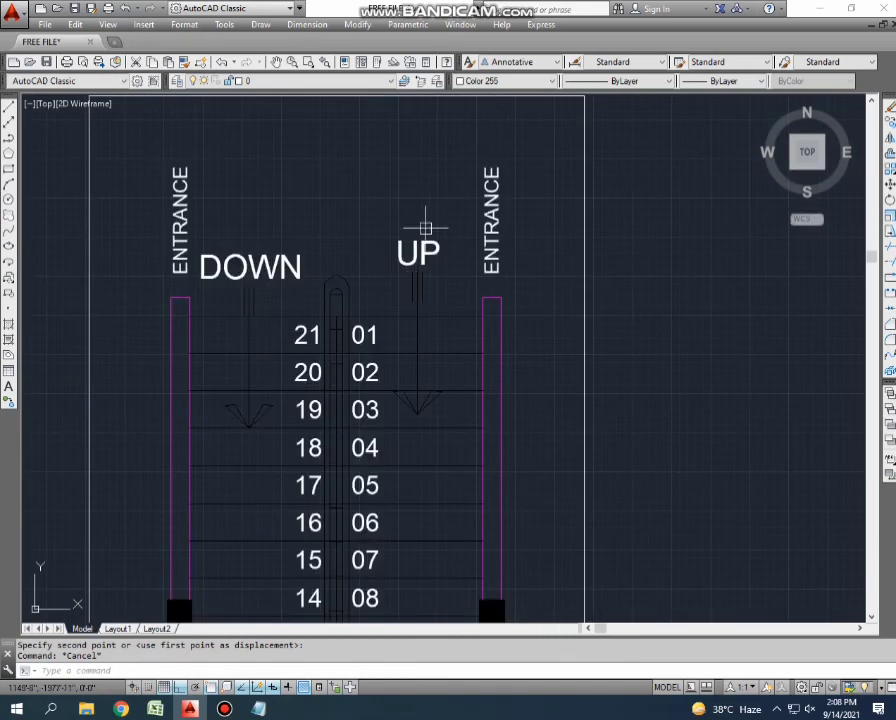
click(434, 213)
click(418, 283)
middle_drag(418, 283, 428, 308)
text(m)
key(Return)
click(440, 254)
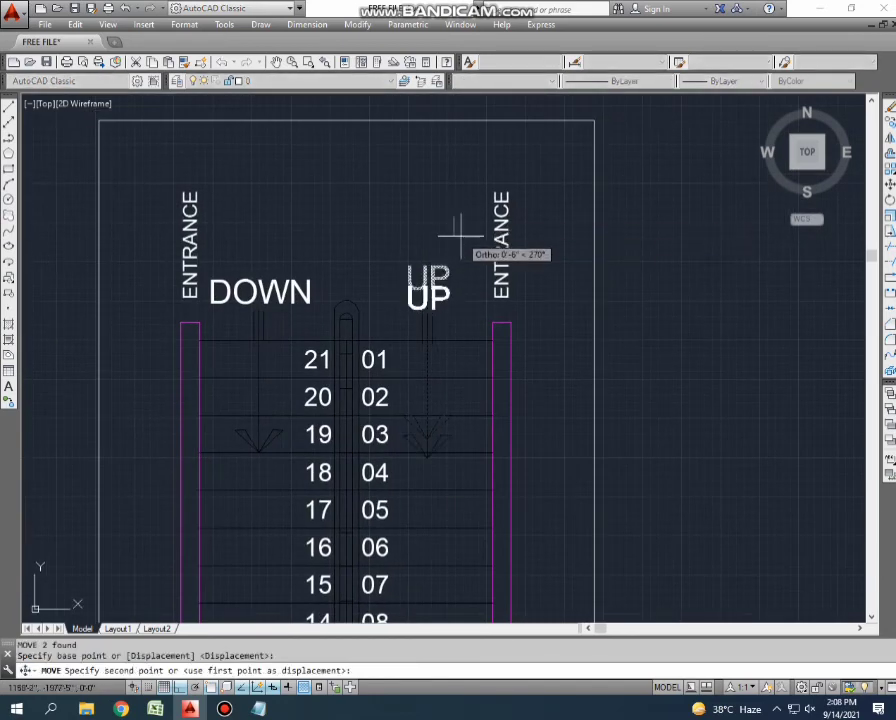
click(458, 238)
Cancel a stray unfinished move and clear the selection.
scroll(458, 230, down, 2)
scroll(462, 232, up, 4)
click(379, 322)
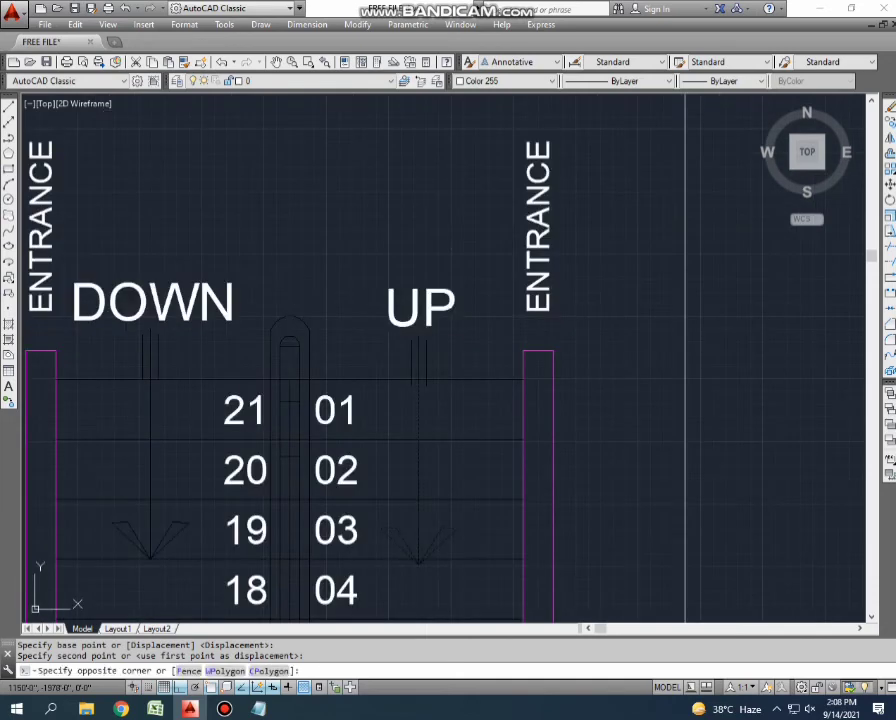
middle_drag(384, 327, 387, 349)
click(444, 300)
key(Return)
key(Escape)
scroll(436, 266, down, 3)
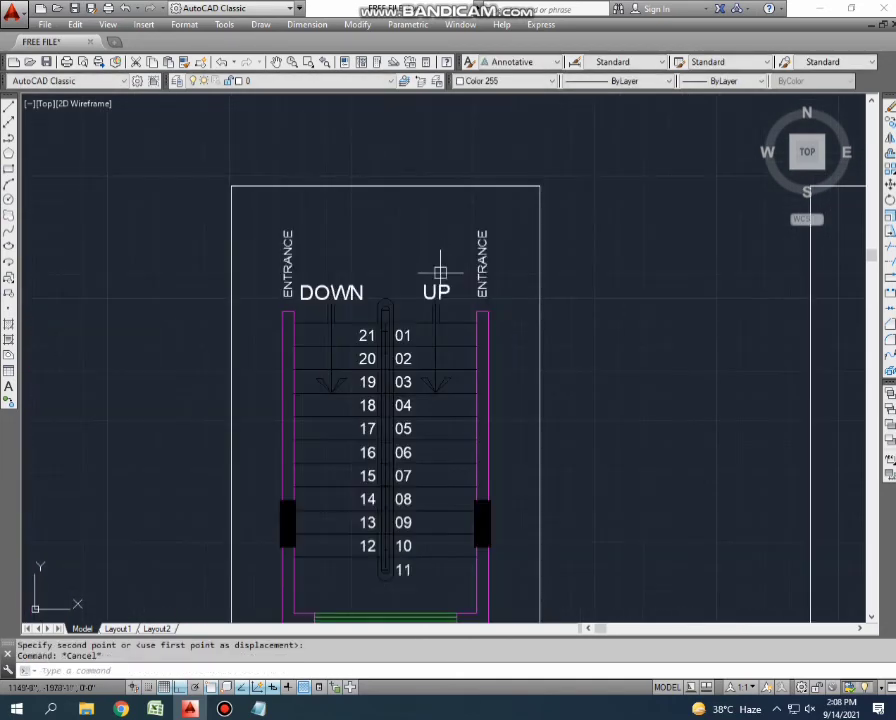
scroll(440, 280, down, 2)
scroll(440, 283, up, 4)
scroll(410, 340, down, 4)
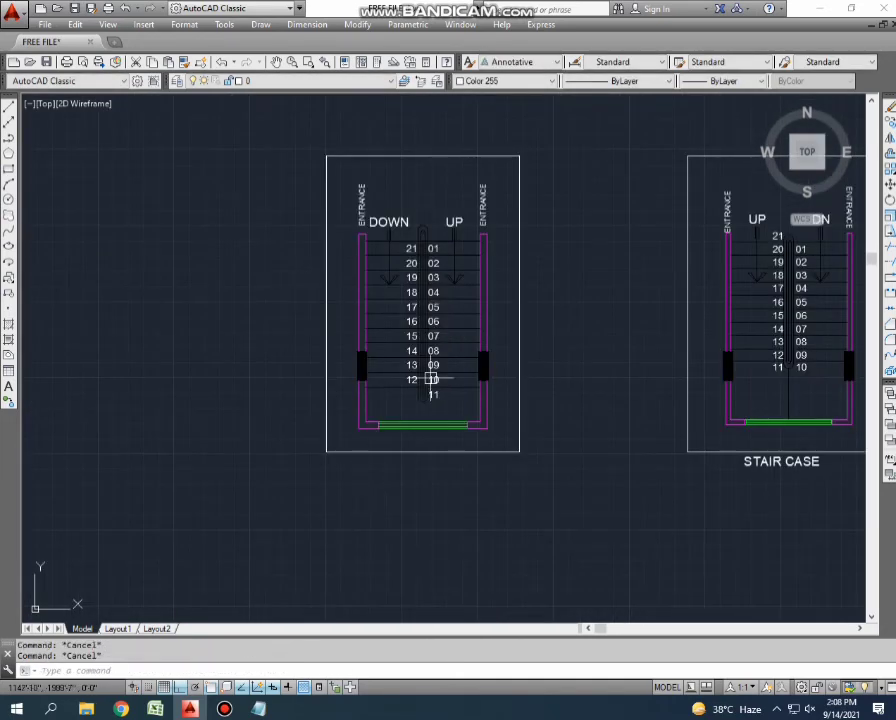
scroll(400, 220, up, 4)
Select the DOWN label and pick a base point to copy it.
click(385, 220)
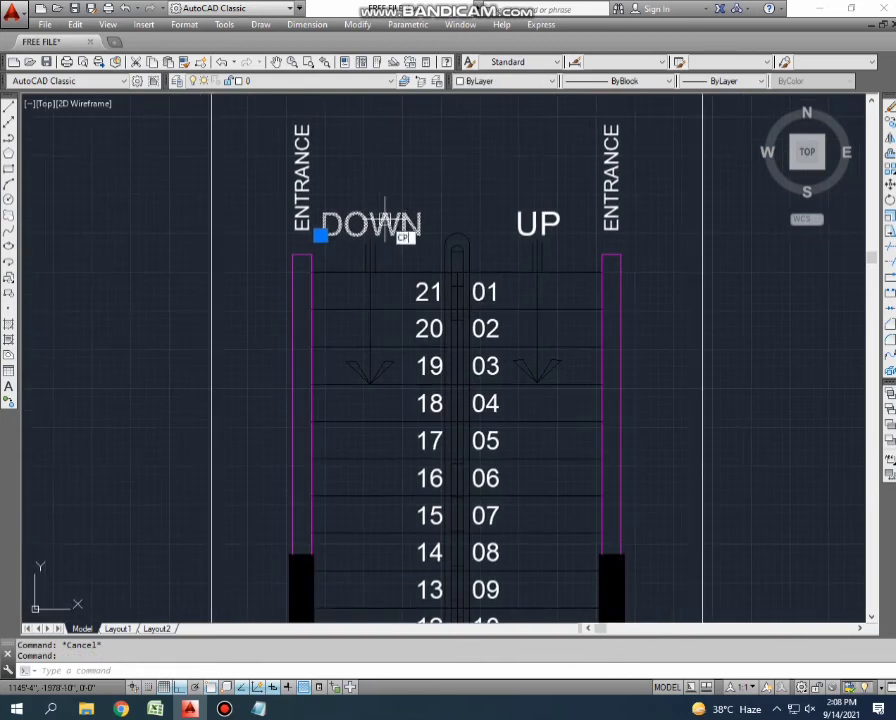
key(Return)
click(385, 222)
scroll(385, 222, down, 2)
scroll(380, 470, up, 2)
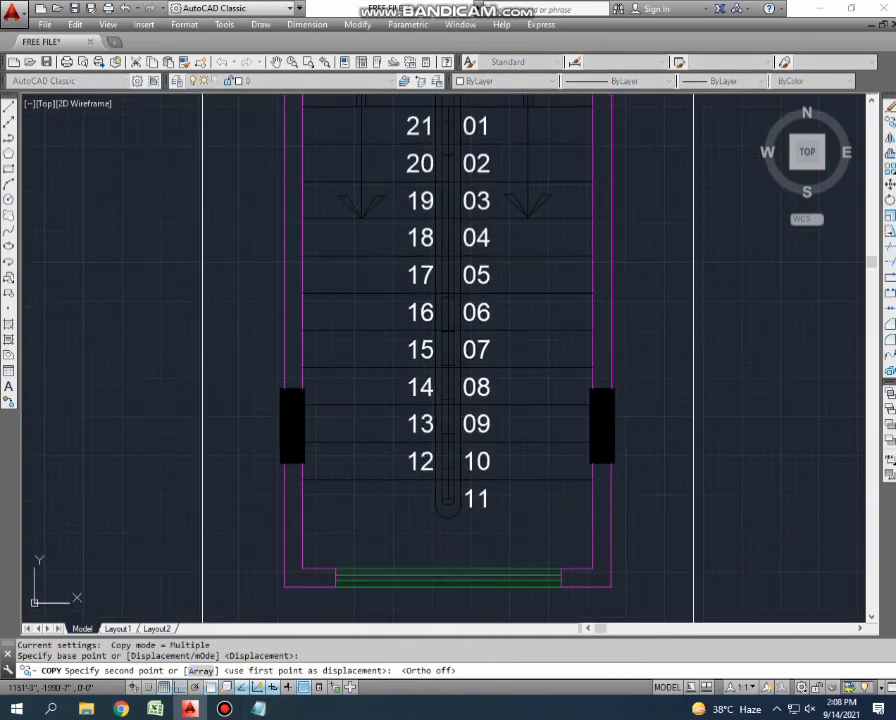
Place a copy of the DOWN label below the window opening and change its text to WINDOW.
scroll(430, 540, up, 2)
scroll(480, 520, up, 2)
click(480, 505)
key(Escape)
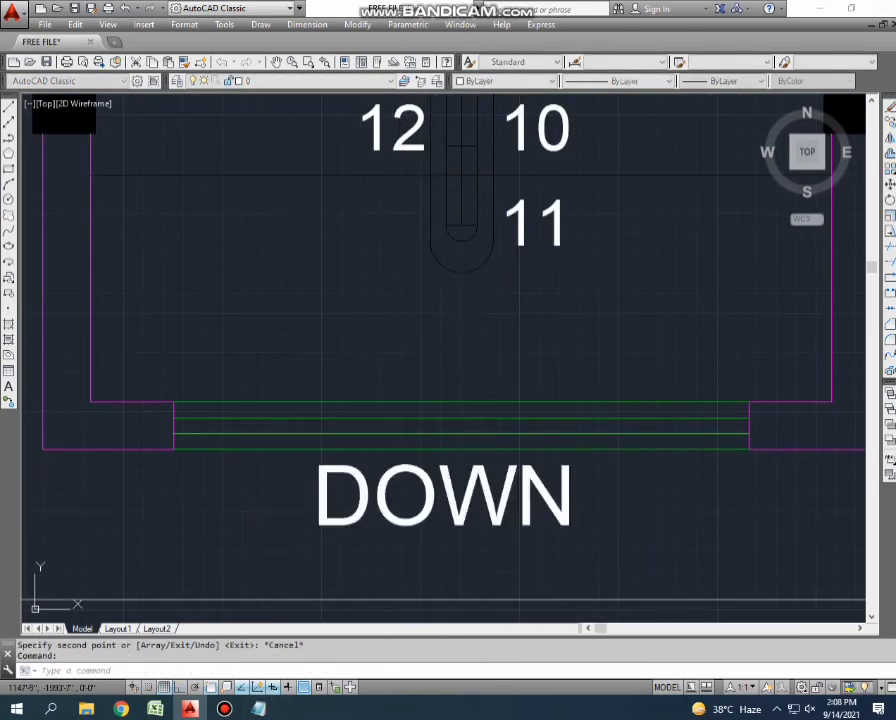
double_click(480, 500)
text(WINDO)
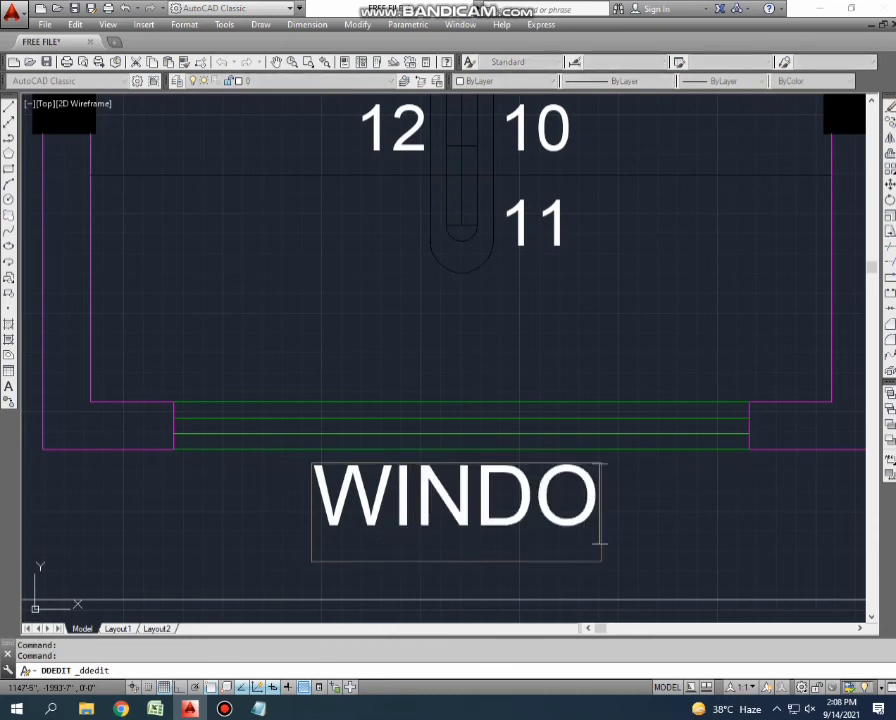
text(W)
key(Return)
key(Escape)
Move the WINDOW label slightly left and up beneath the window lines.
middle_drag(486, 504, 530, 349)
text(m)
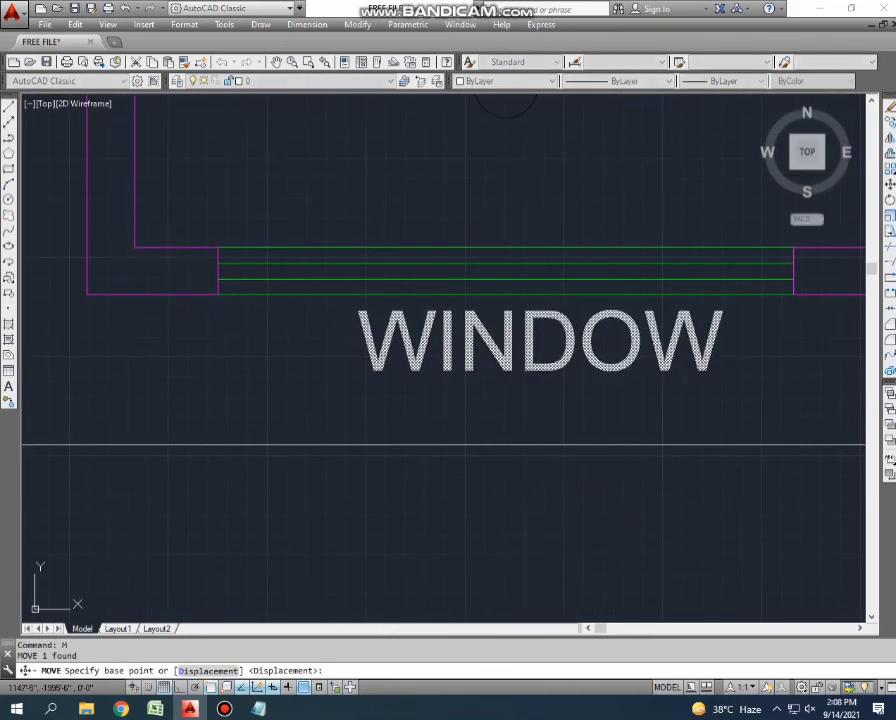
click(514, 527)
click(498, 522)
key(Escape)
text(c)
click(466, 366)
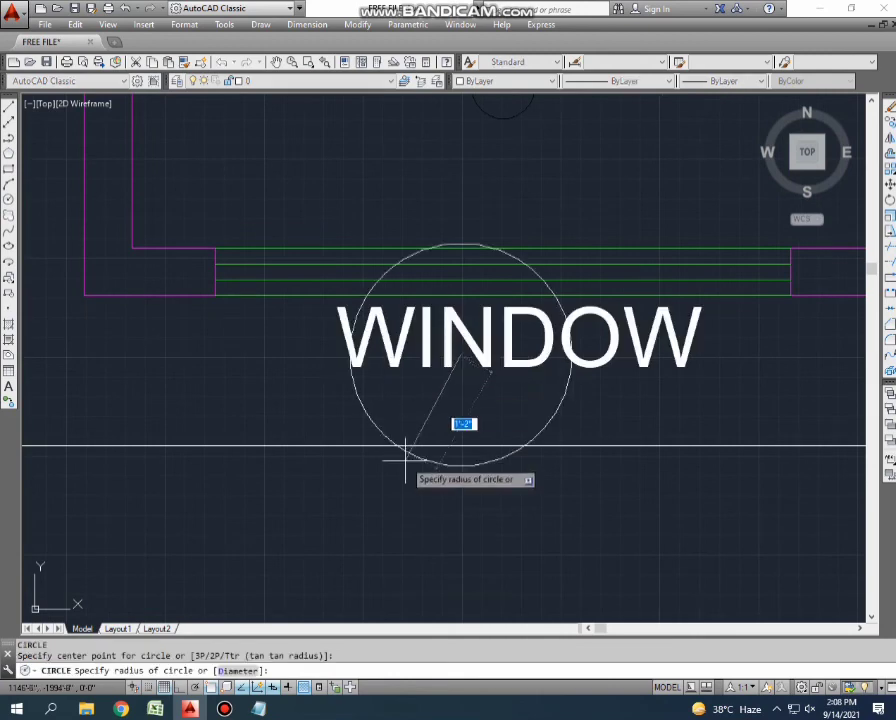
key(Escape)
Copy the WINDOW label below the plan frame and change it to STAIR CASE.
drag(446, 420, 435, 330)
middle_drag(443, 396, 432, 366)
text(co)
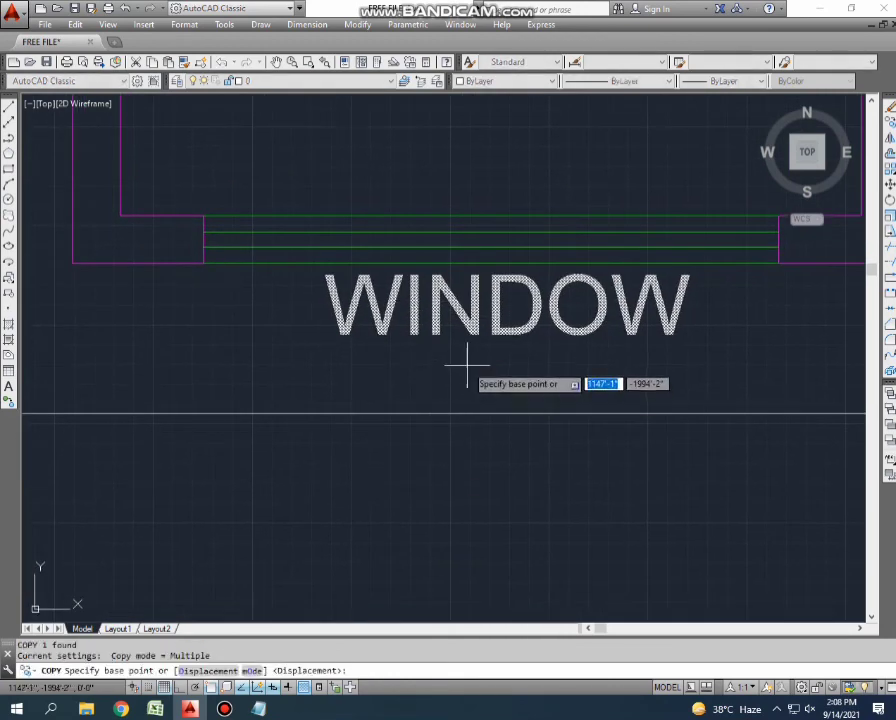
click(464, 367)
click(386, 523)
key(Escape)
double_click(380, 470)
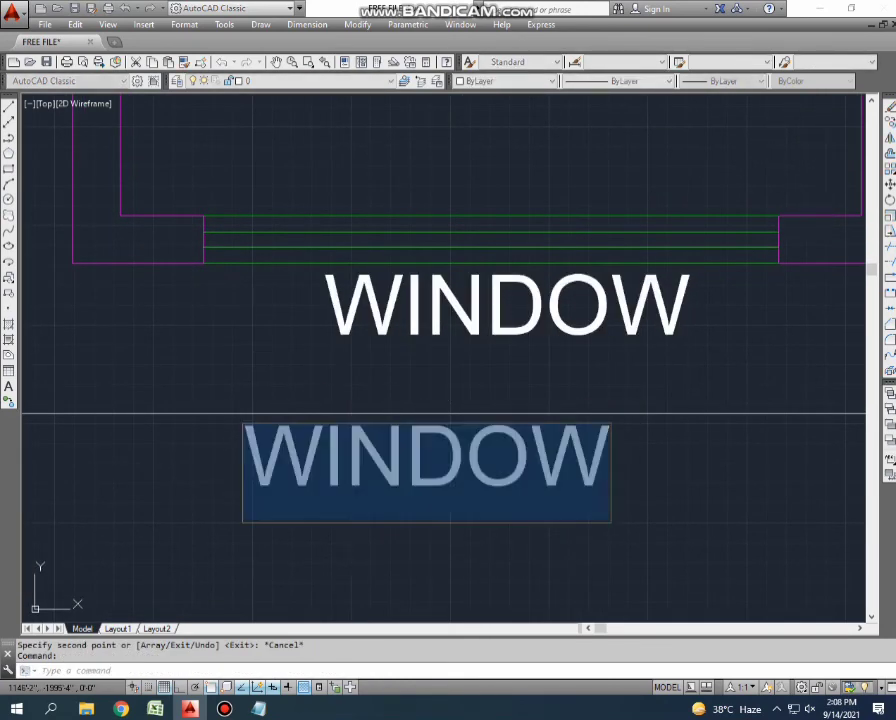
text(STAIR CAS)
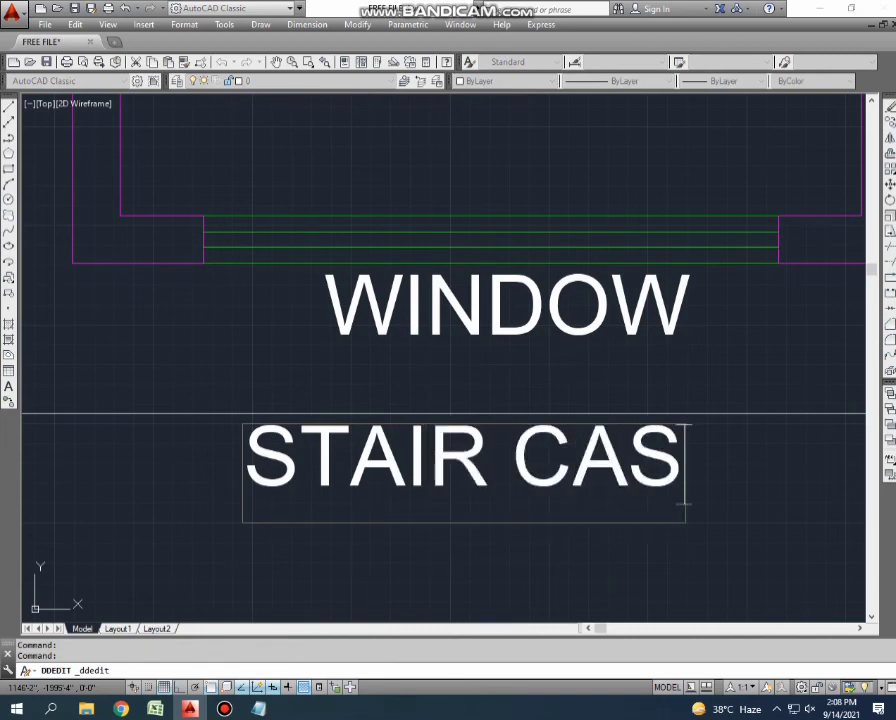
text(E)
middle_drag(426, 514, 426, 444)
key(Escape)
Start moving the STAIR CASE title, cancel it, and recentre the stair plan in view.
scroll(378, 350, down, 2)
click(378, 357)
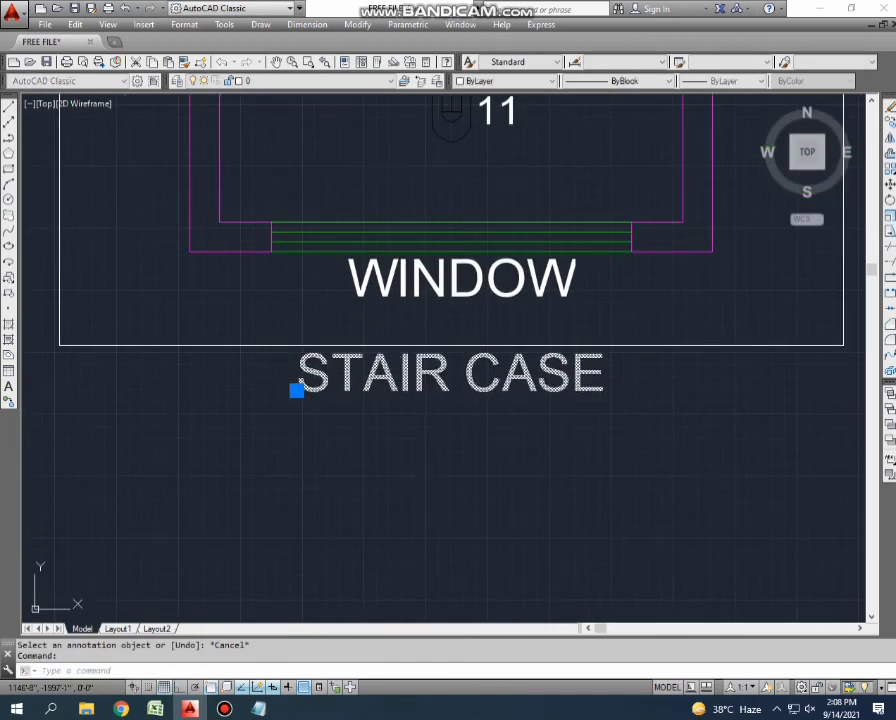
text(m)
key(Return)
click(296, 390)
scroll(400, 524, down, 3)
key(Escape)
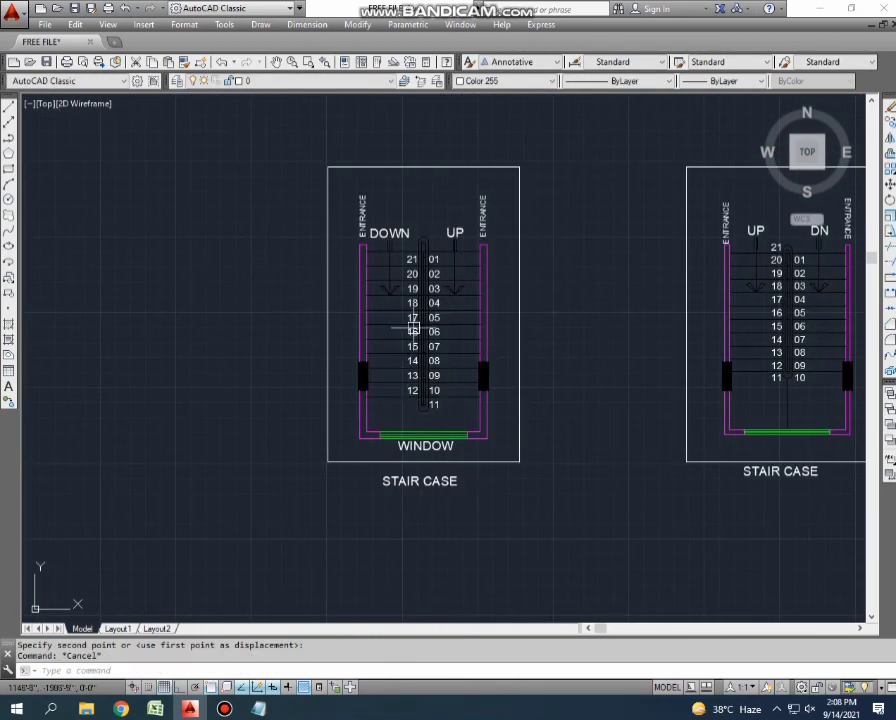
middle_drag(412, 330, 430, 362)
scroll(430, 370, up, 2)
scroll(430, 370, up, 2)
scroll(394, 462, down, 2)
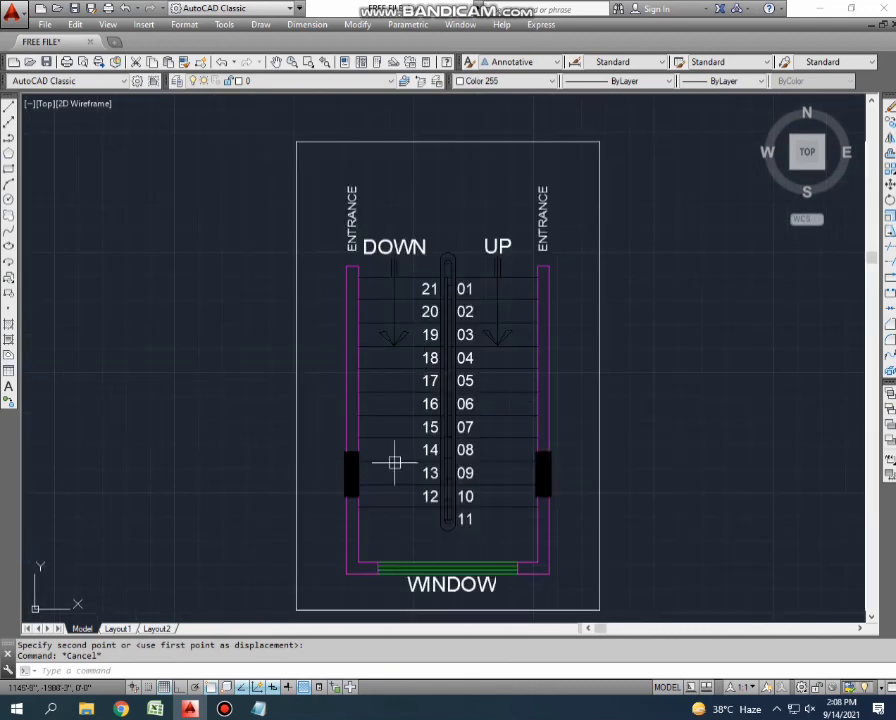
Switch back to the Notepad window with the staircase tutorial notes.
key(alt+Tab)
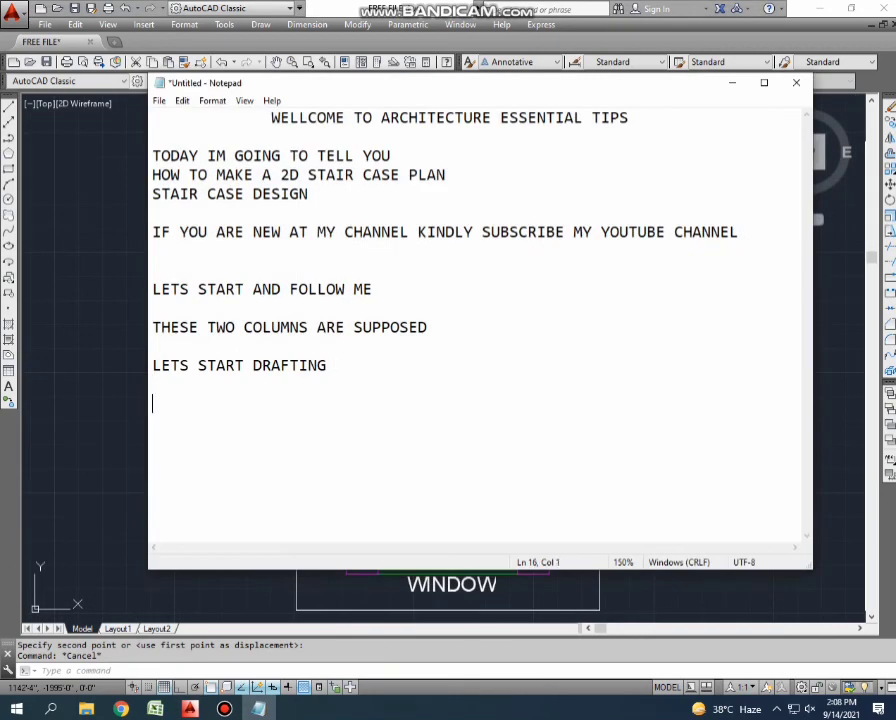